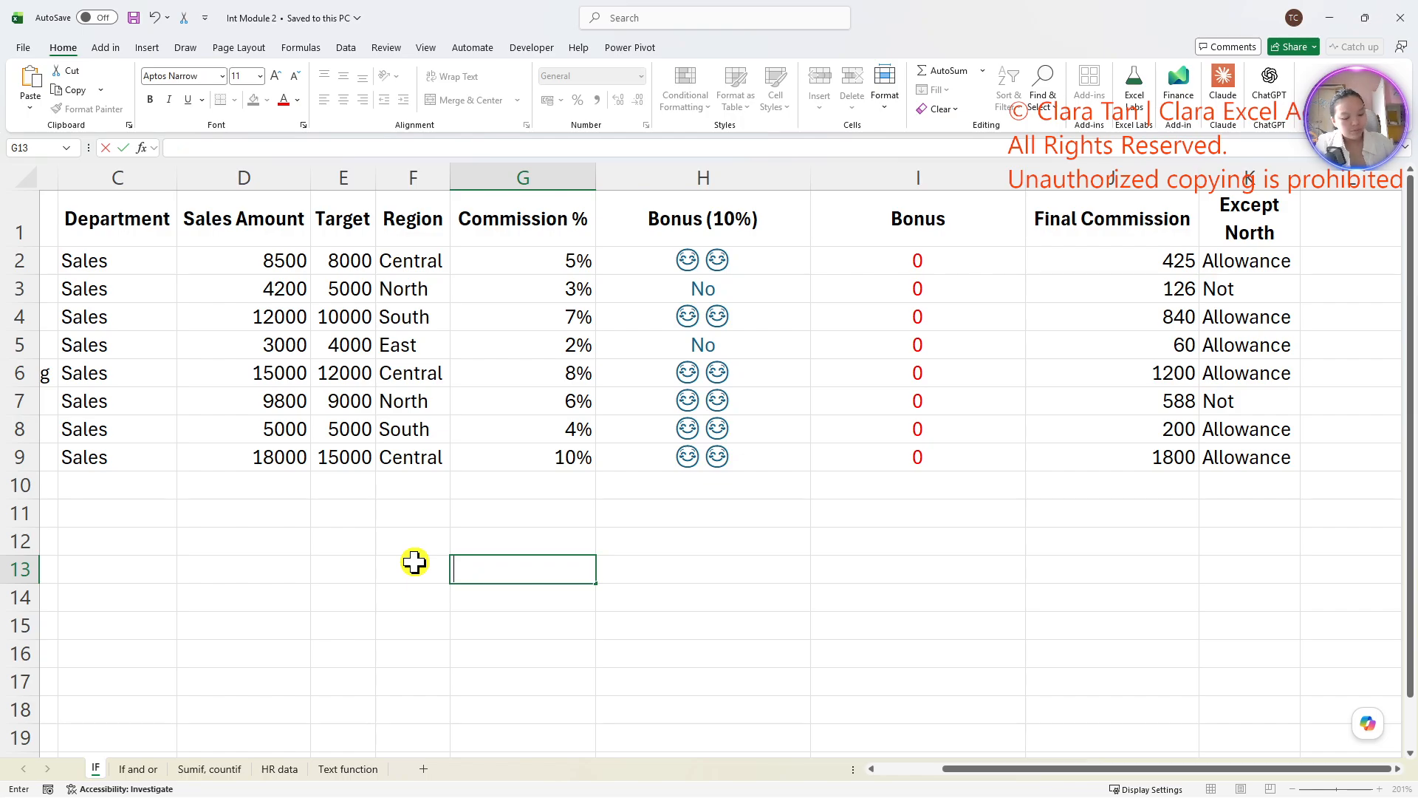
- Enter the question "How many staff get allowance and their comission is greater than 5%" in cell G13
{"action": "type", "text": "How "}
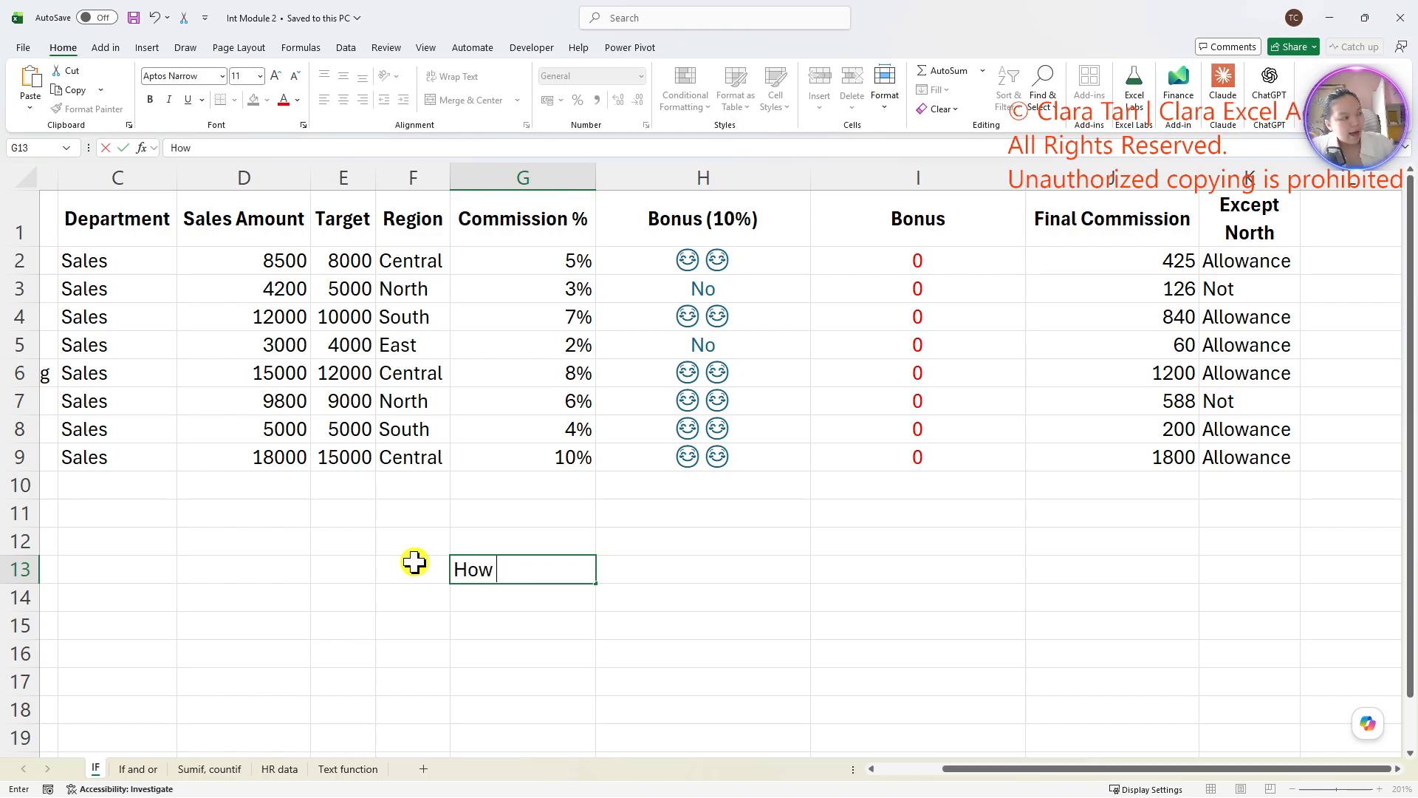
{"action": "type", "text": "m"}
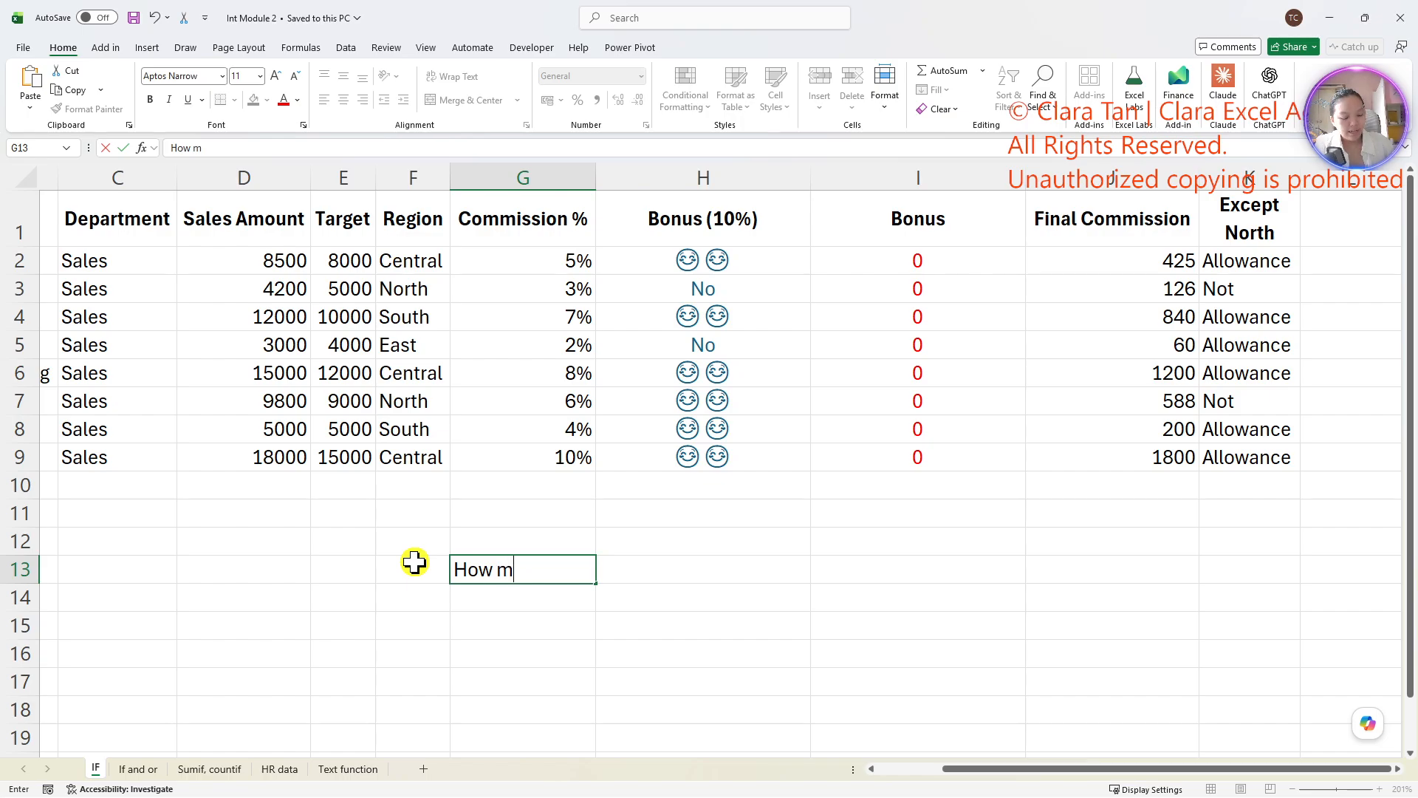
{"action": "type", "text": "any staff"}
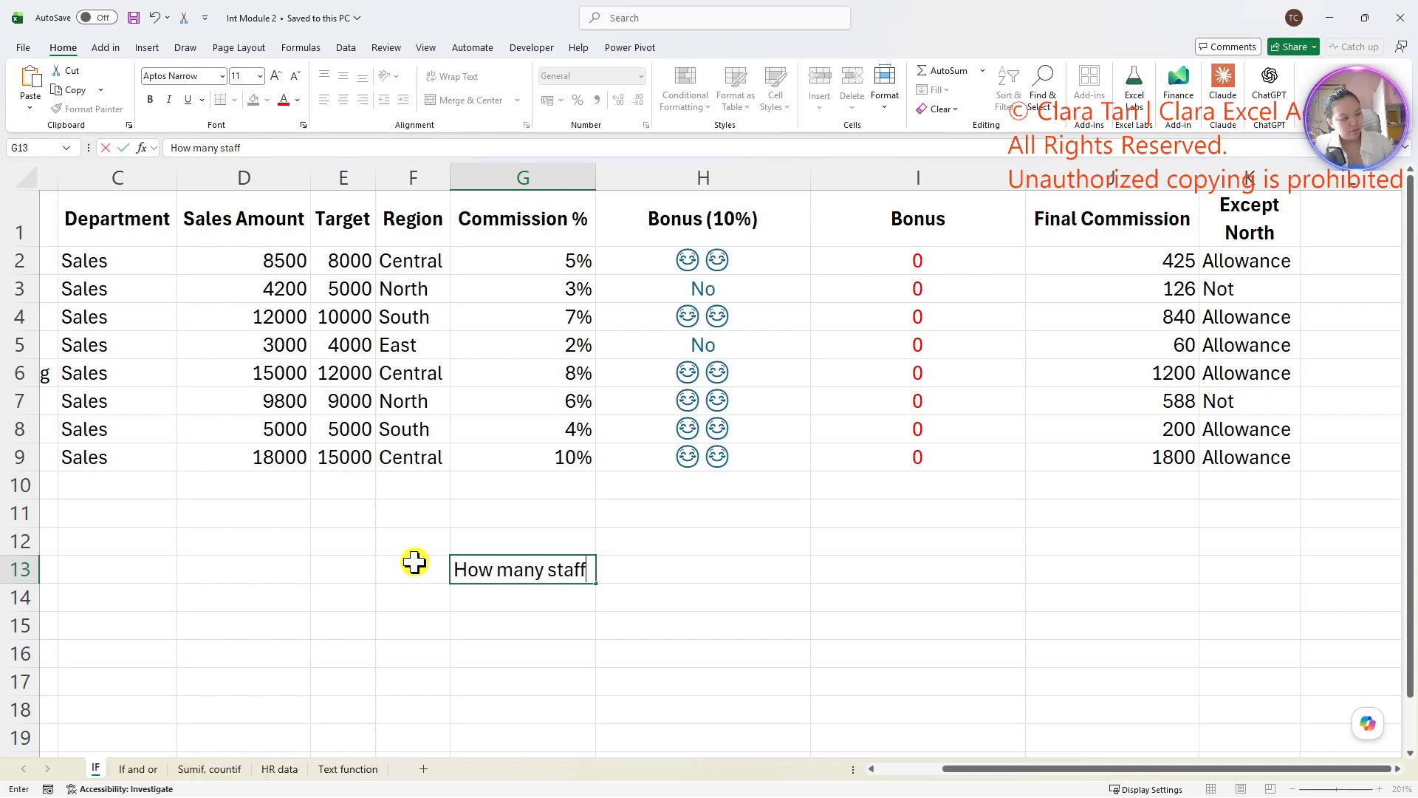
{"action": "type", "text": " get allow"}
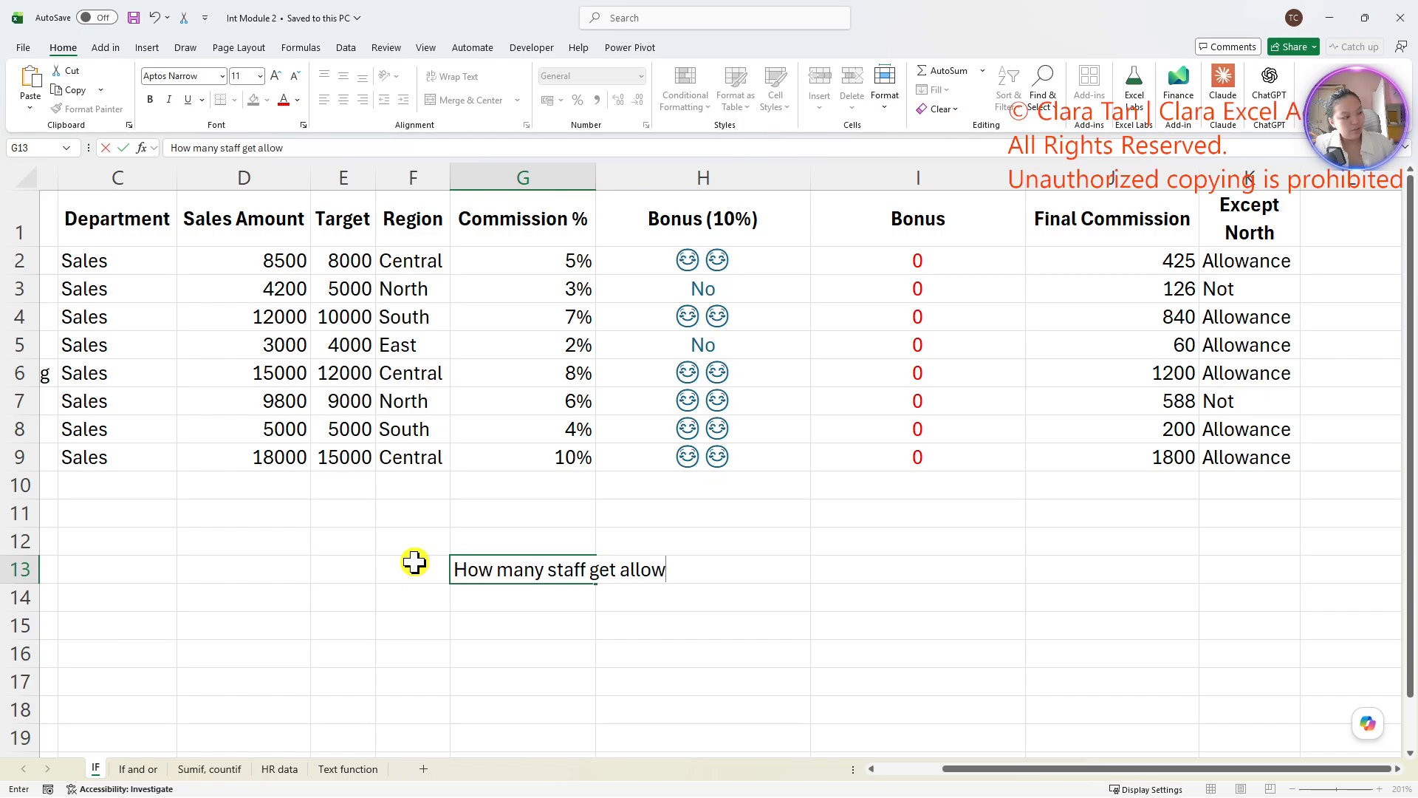
{"action": "type", "text": "ance an"}
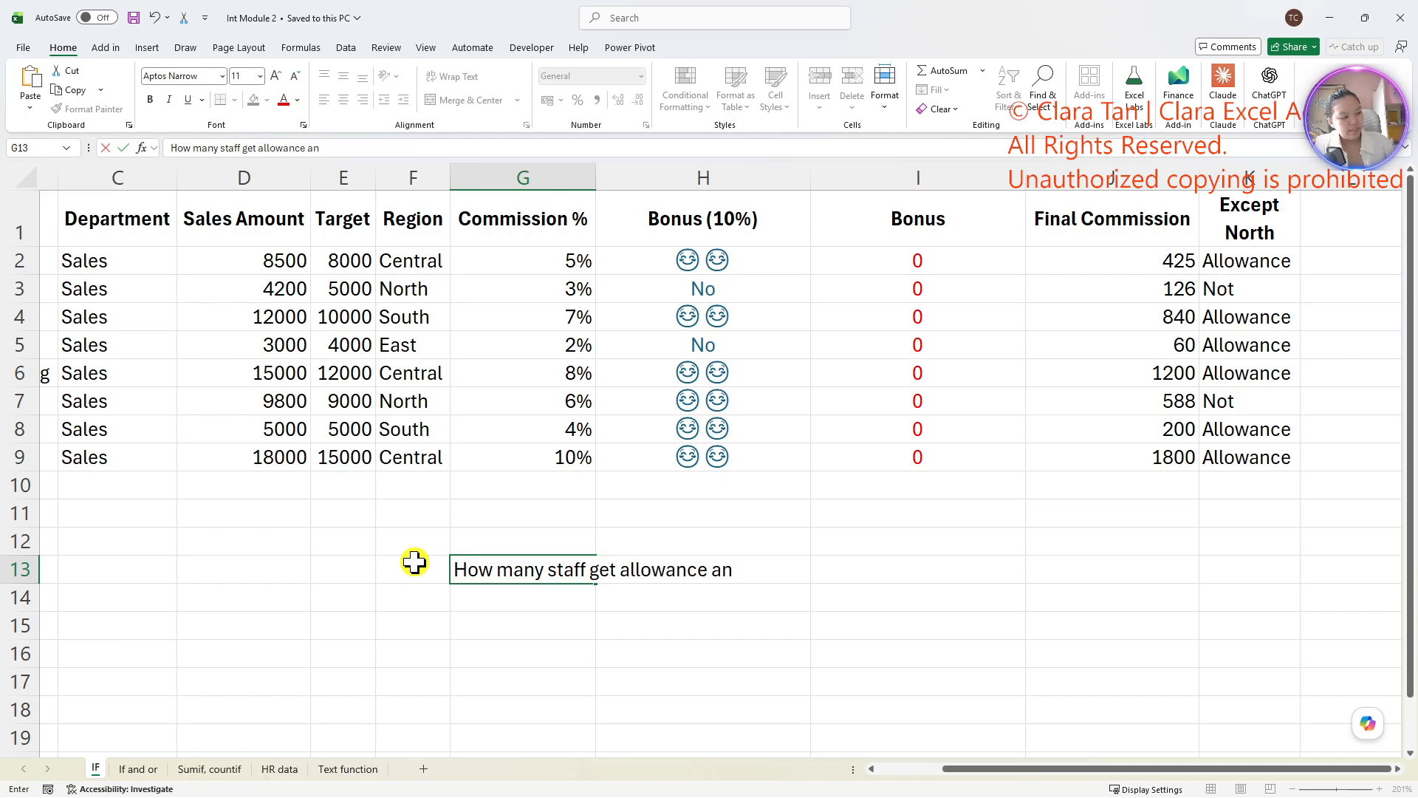
{"action": "type", "text": "d they are from"}
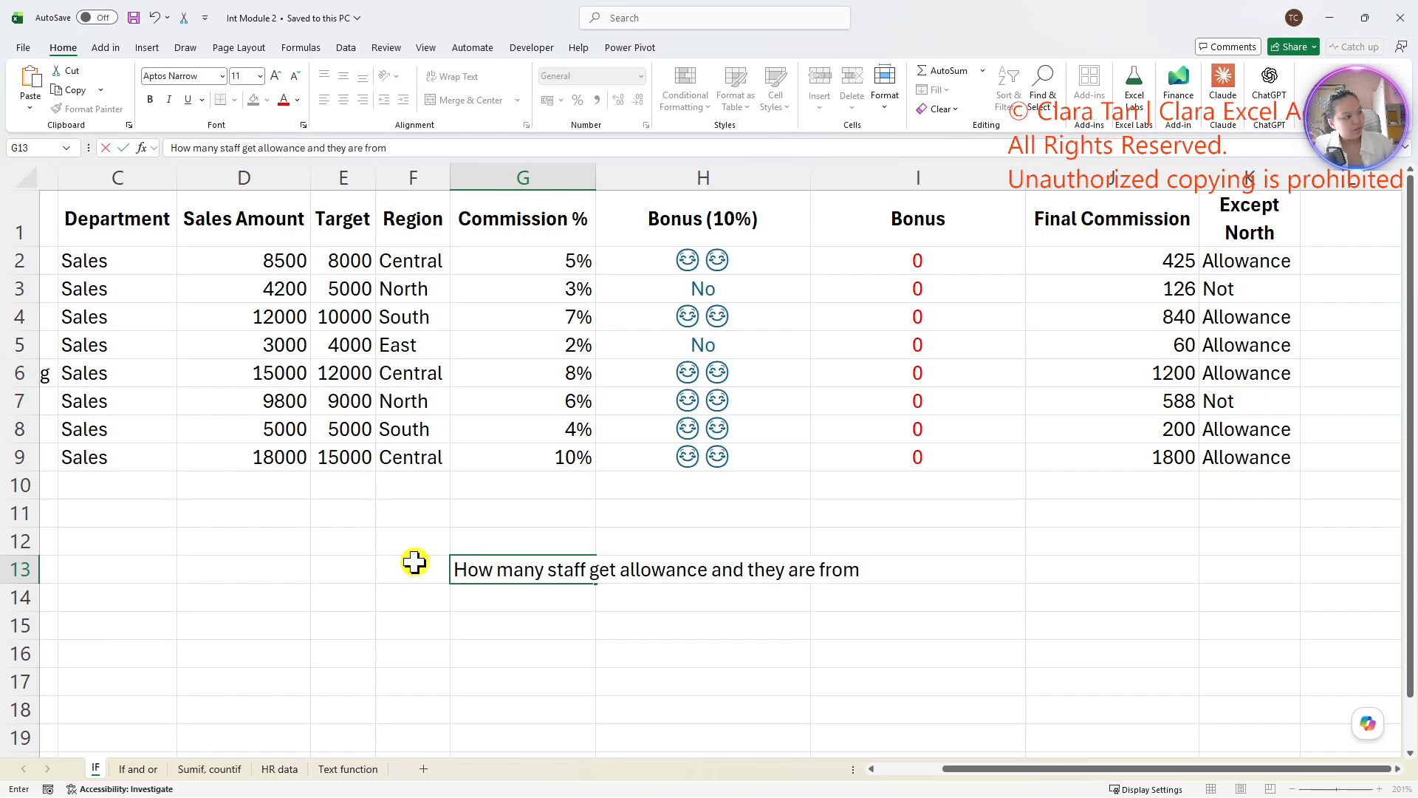
{"action": "type", "text": " region"}
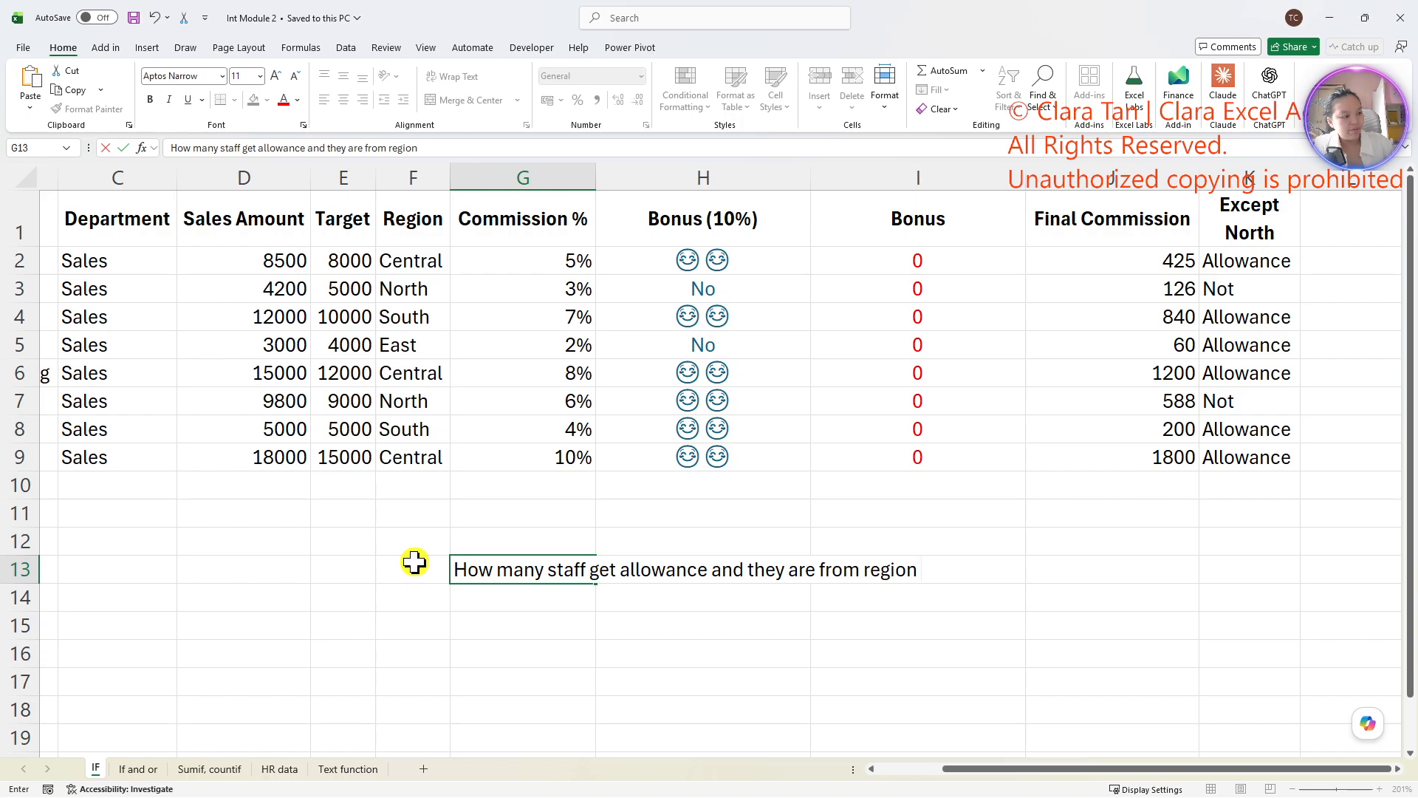
{"action": "key", "text": "BackSpace"}
{"action": "key", "text": "BackSpace"}
{"action": "key", "text": "BackSpace"}
{"action": "key", "text": "BackSpace"}
{"action": "key", "text": "BackSpace"}
{"action": "key", "text": "BackSpace"}
{"action": "key", "text": "BackSpace"}
{"action": "key", "text": "BackSpace"}
{"action": "key", "text": "BackSpace"}
{"action": "key", "text": "BackSpace"}
{"action": "key", "text": "BackSpace"}
{"action": "key", "text": "BackSpace"}
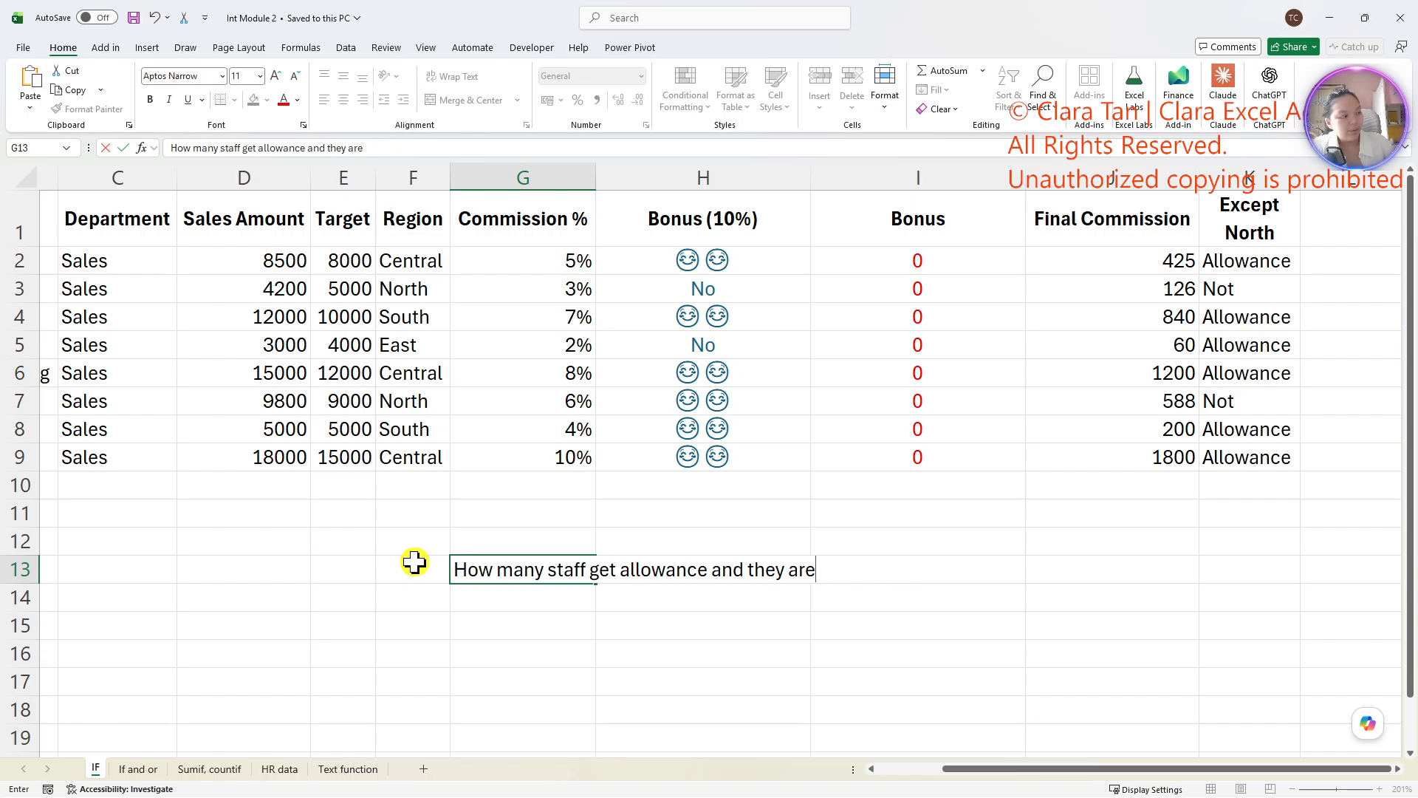
{"action": "key", "text": "BackSpace"}
{"action": "key", "text": "BackSpace"}
{"action": "key", "text": "BackSpace"}
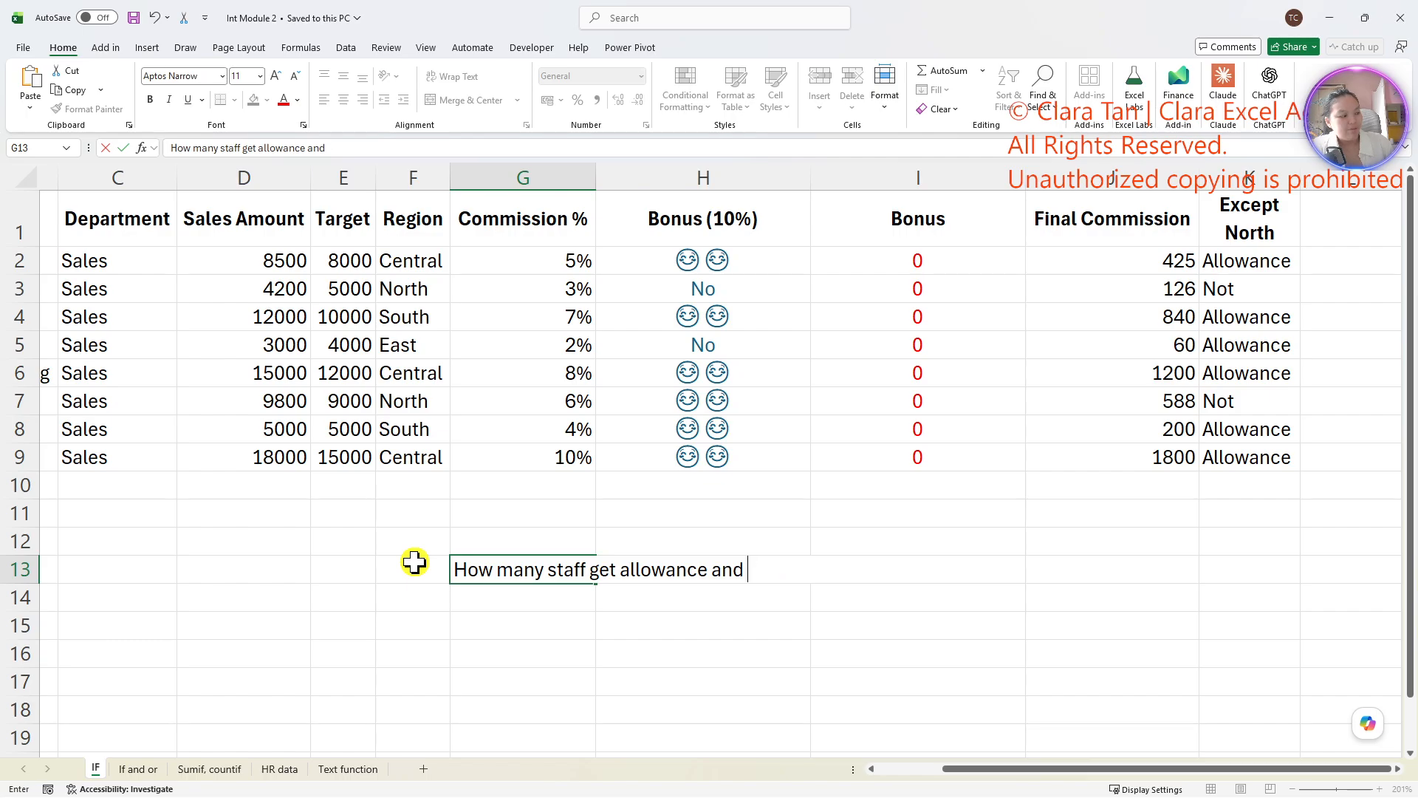
{"action": "key", "text": "BackSpace"}
{"action": "key", "text": "BackSpace"}
{"action": "type", "text": "and their com"}
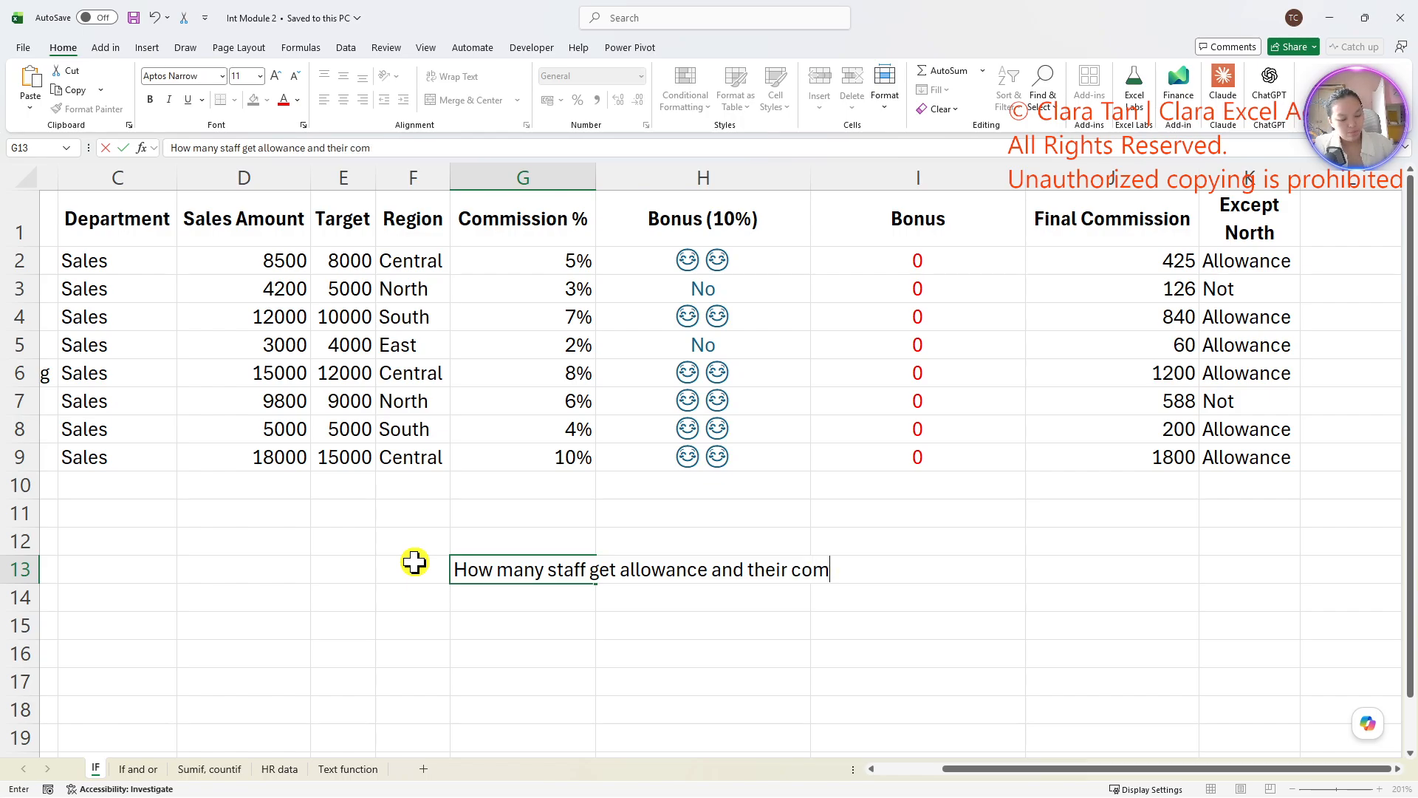
{"action": "type", "text": "ission is g"}
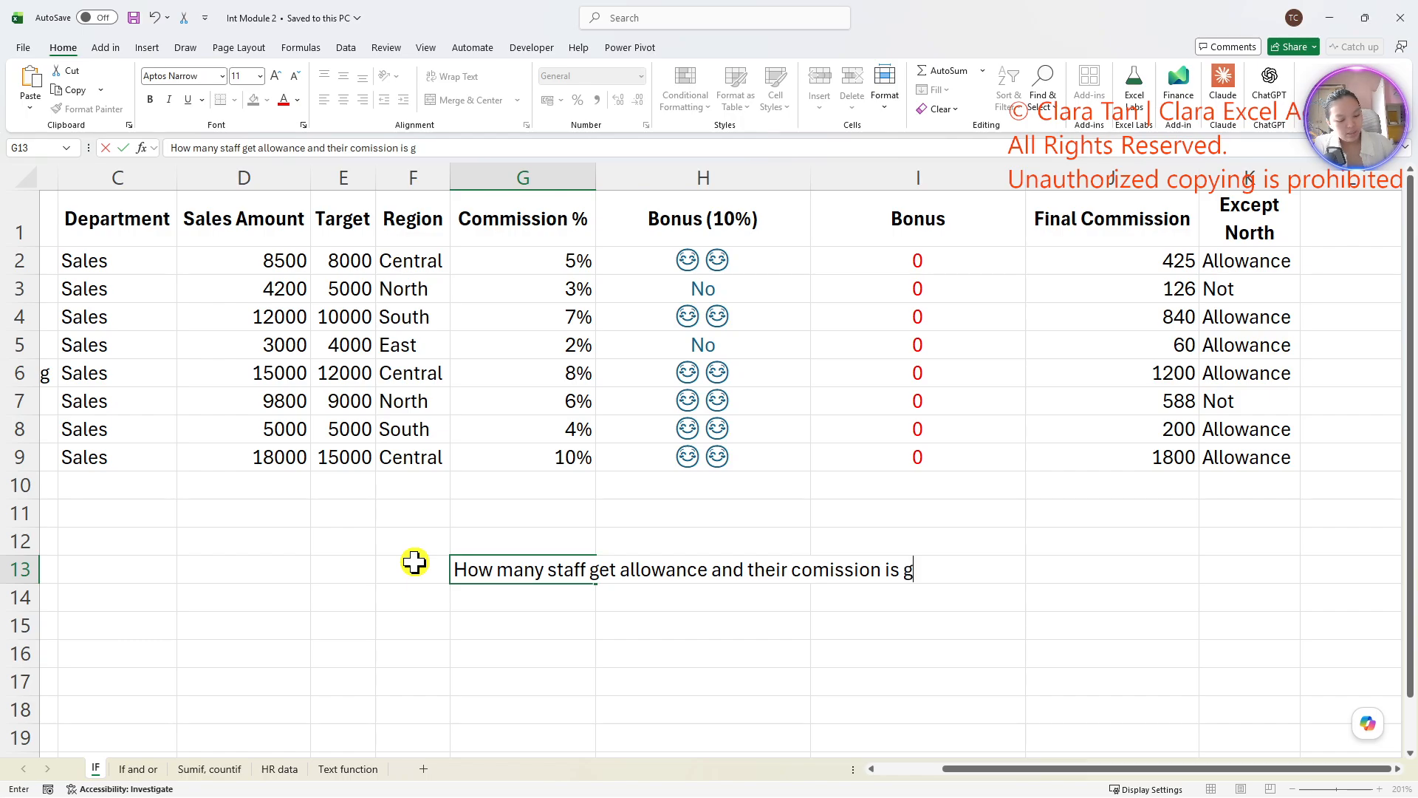
{"action": "type", "text": "reater tha"}
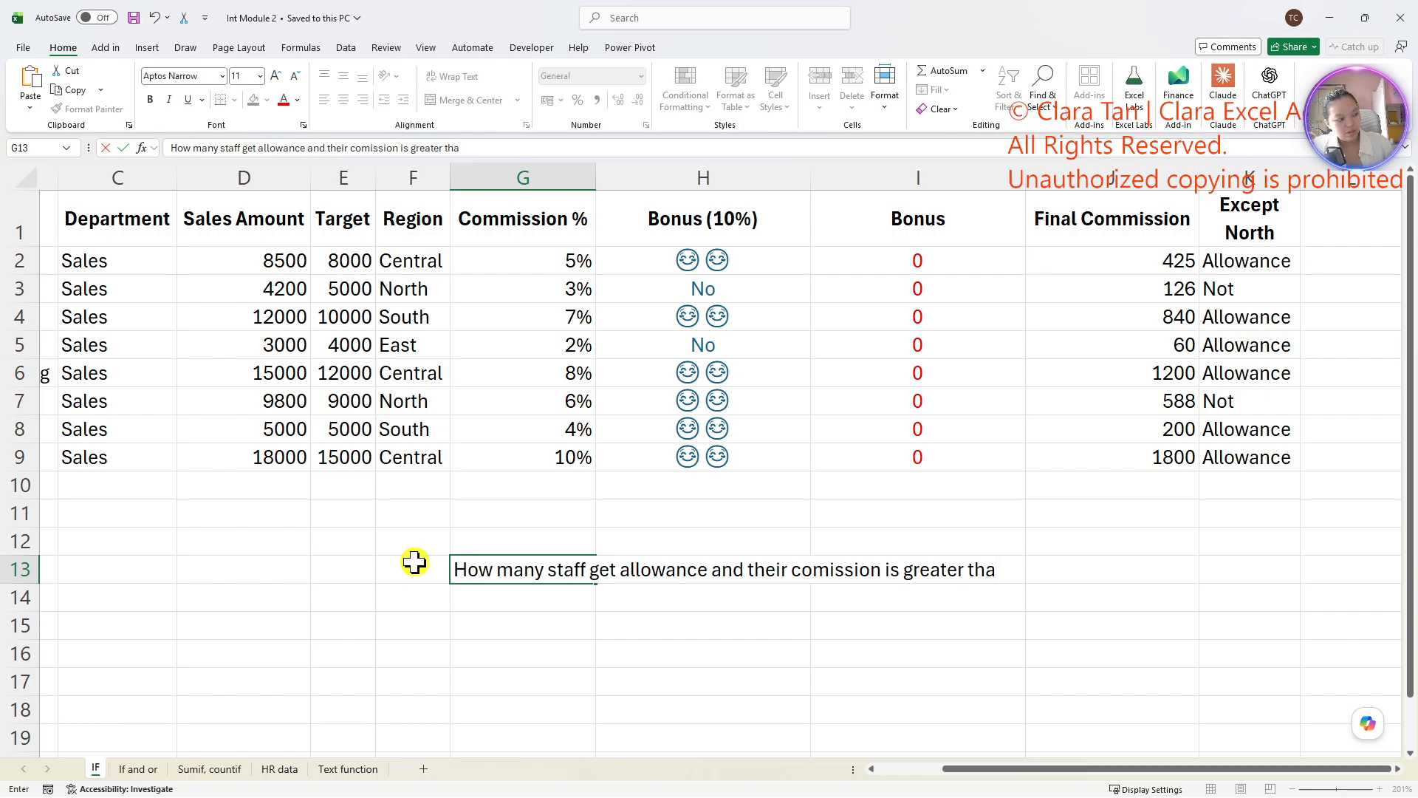
{"action": "type", "text": "n 5%"}
{"action": "key", "text": "Return"}
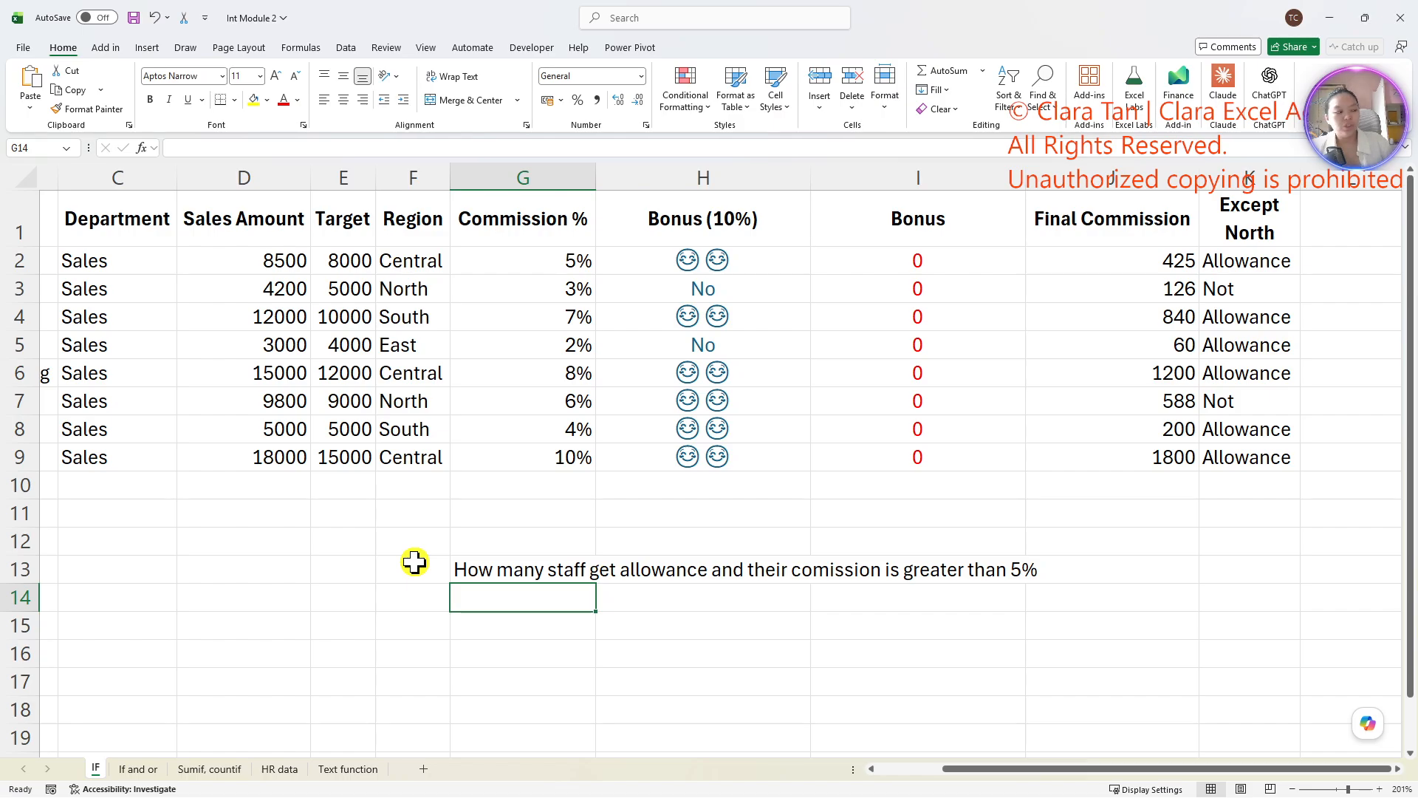
{"action": "mouse_move", "coordinate": [607, 583]}
{"action": "left_mouse_down"}
{"action": "mouse_move", "coordinate": [683, 624]}
{"action": "mouse_move", "coordinate": [609, 580]}
{"action": "left_mouse_up"}
{"action": "mouse_move", "coordinate": [1174, 193]}
{"action": "left_mouse_down"}
{"action": "mouse_move", "coordinate": [1268, 430]}
{"action": "mouse_move", "coordinate": [1312, 489]}
{"action": "left_mouse_up"}
{"action": "mouse_move", "coordinate": [936, 591]}
{"action": "left_mouse_down"}
{"action": "mouse_move", "coordinate": [982, 517]}
{"action": "mouse_move", "coordinate": [995, 589]}
{"action": "left_mouse_up"}
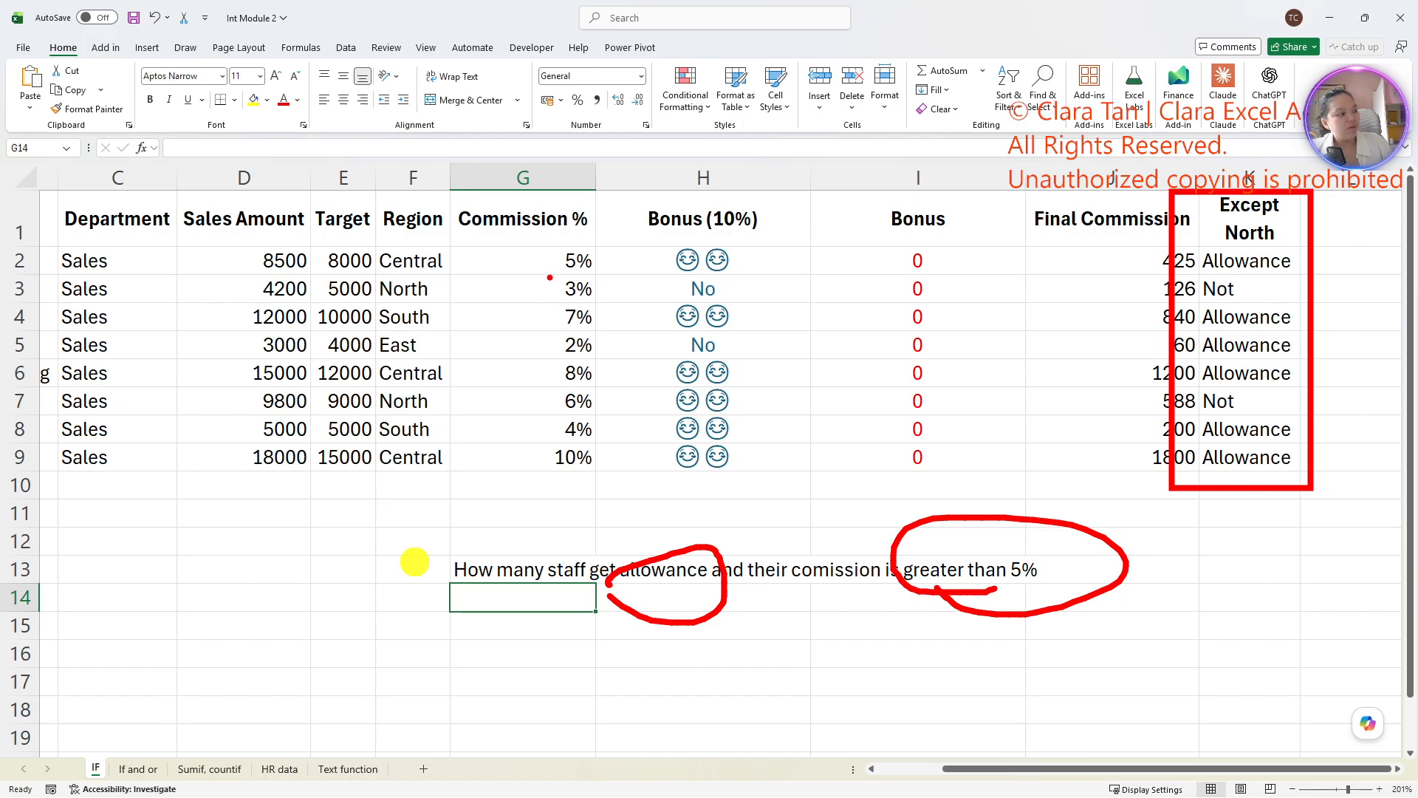
{"action": "mouse_move", "coordinate": [567, 282]}
{"action": "left_mouse_down"}
{"action": "mouse_move", "coordinate": [561, 233]}
{"action": "mouse_move", "coordinate": [580, 285]}
{"action": "left_mouse_up"}
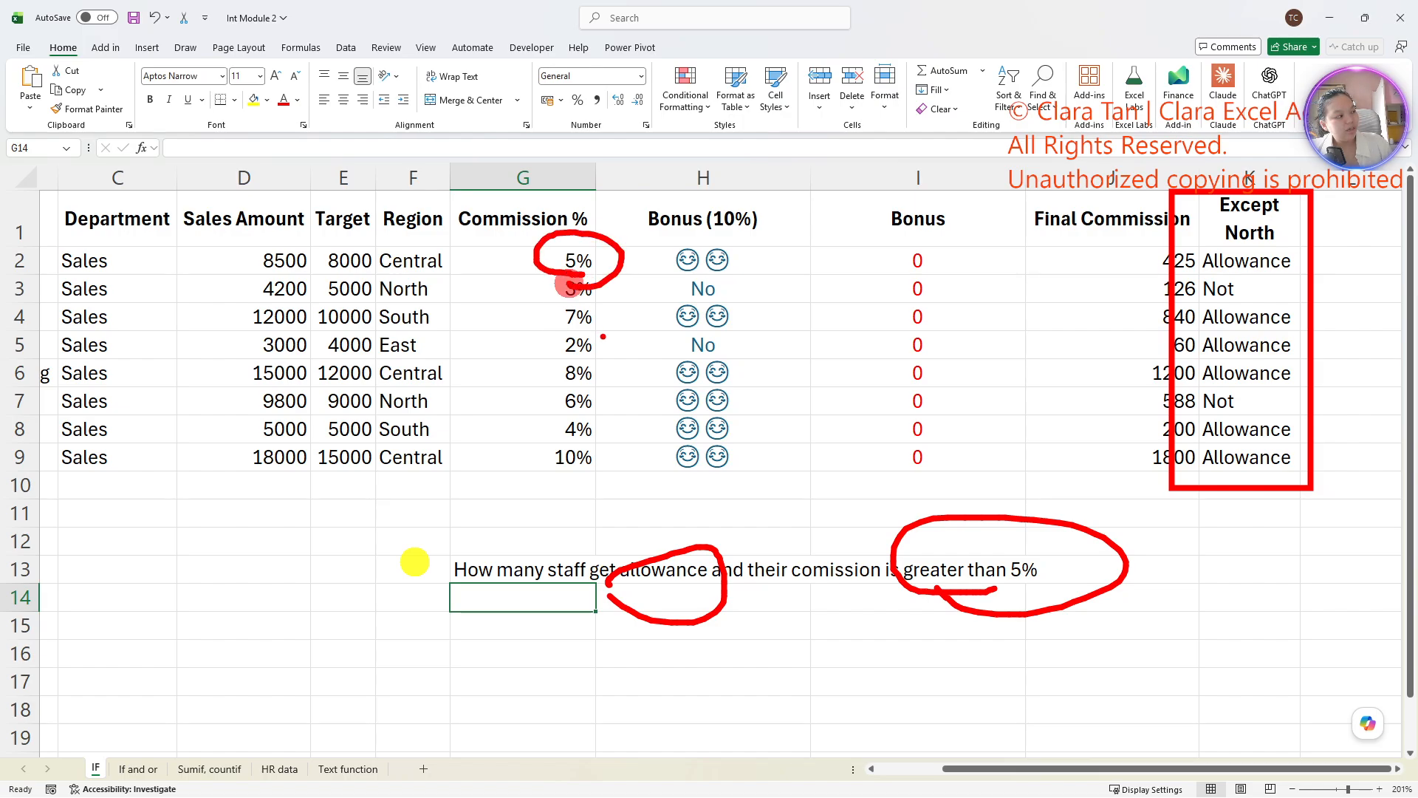
{"action": "mouse_move", "coordinate": [1254, 252]}
{"action": "left_mouse_down"}
{"action": "mouse_move", "coordinate": [1263, 268]}
{"action": "mouse_move", "coordinate": [1286, 235]}
{"action": "left_mouse_up"}
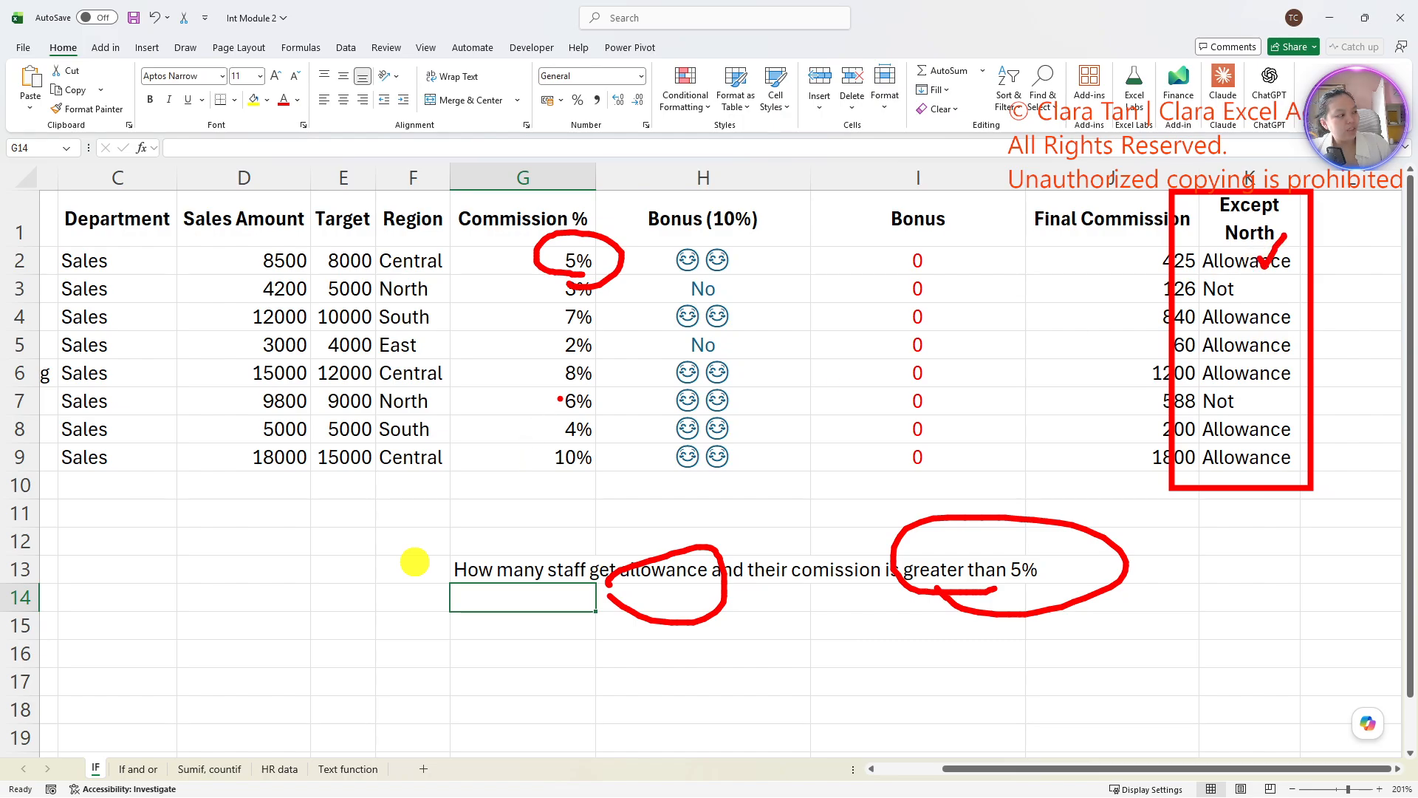
{"action": "left_click_drag", "start_coordinate": [613, 240], "coordinate": [668, 205]}
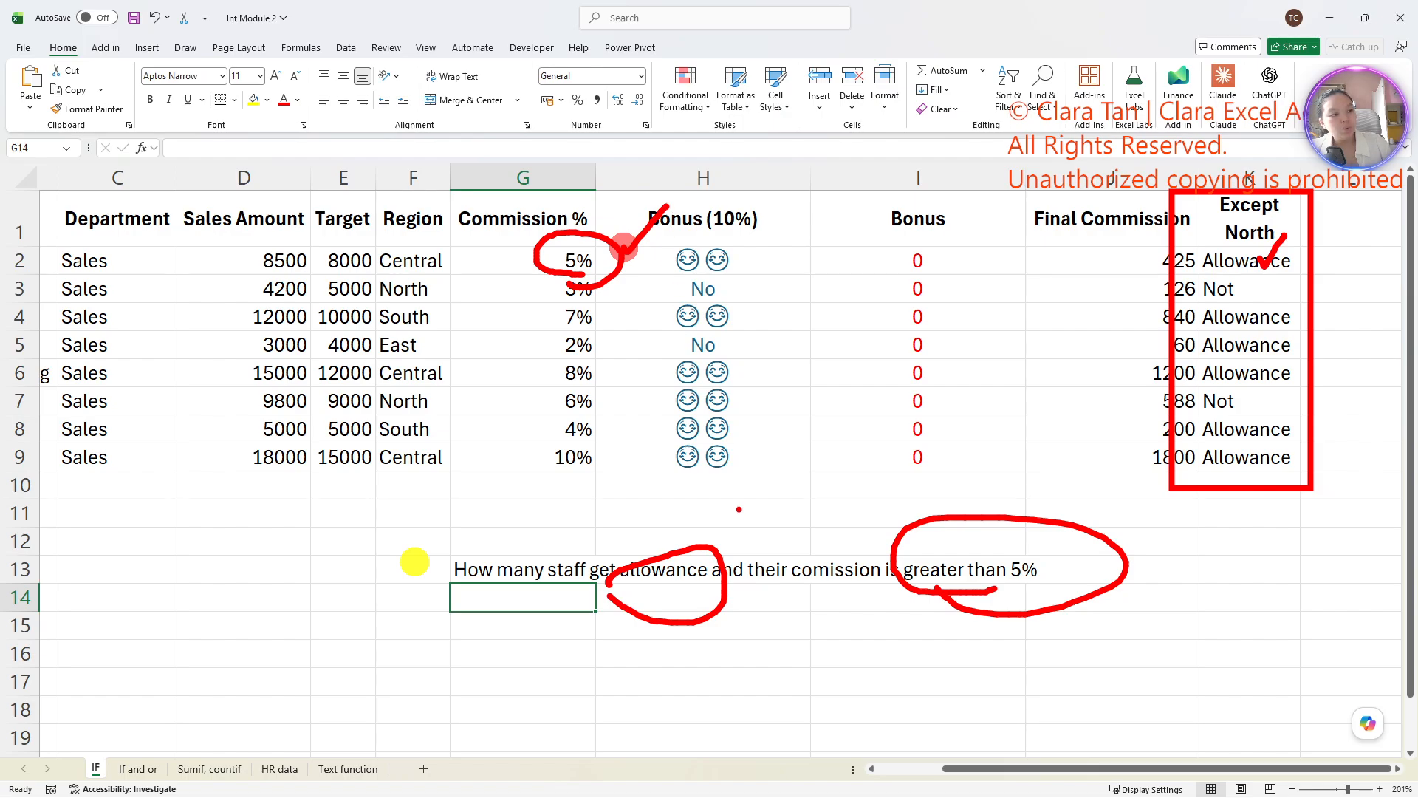
{"action": "key", "text": "Escape"}
- Enter a COUNTIFS formula in cell G14 with K2:K9 as the first criteria range and its criterion left empty
{"action": "left_click", "coordinate": [546, 602]}
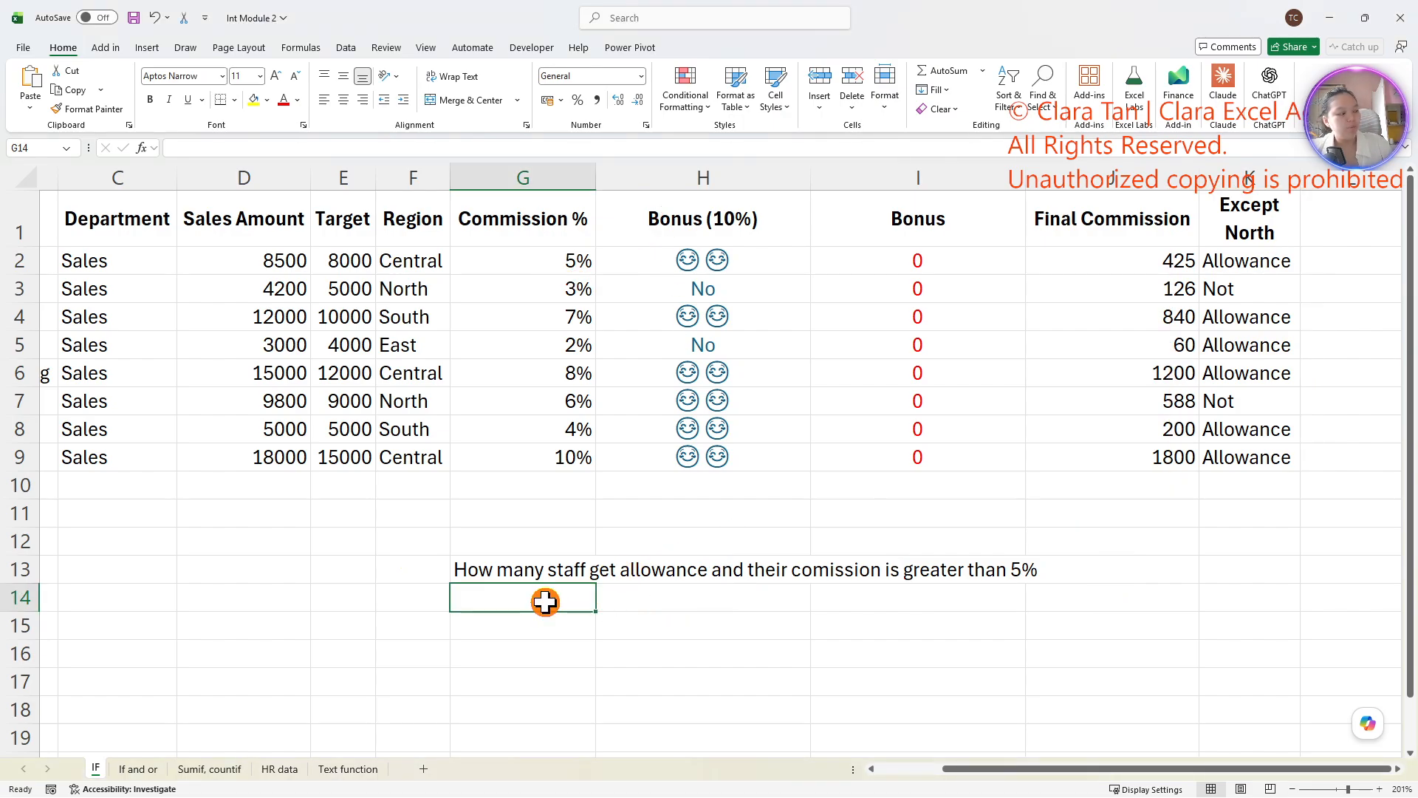
{"action": "type", "text": "="}
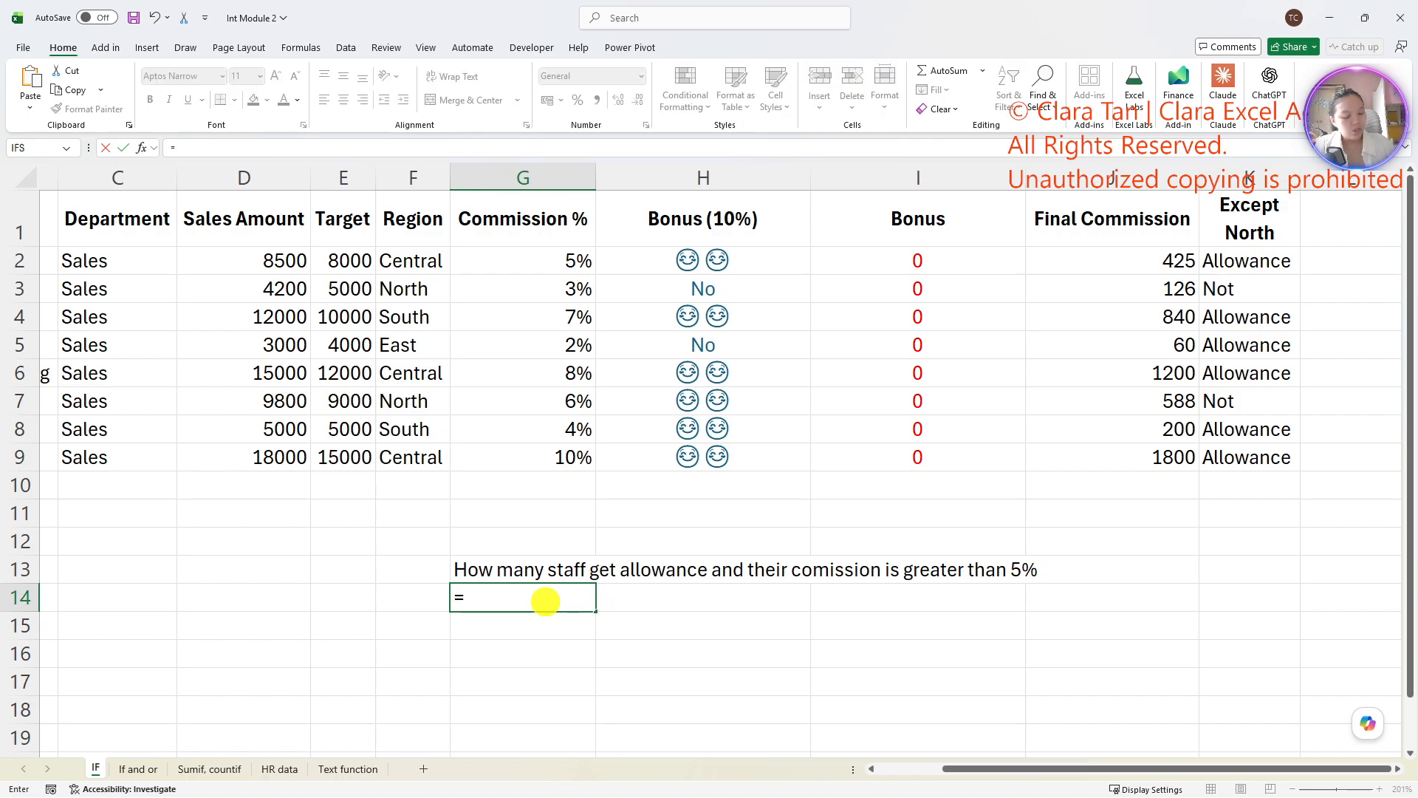
{"action": "type", "text": "countifs"}
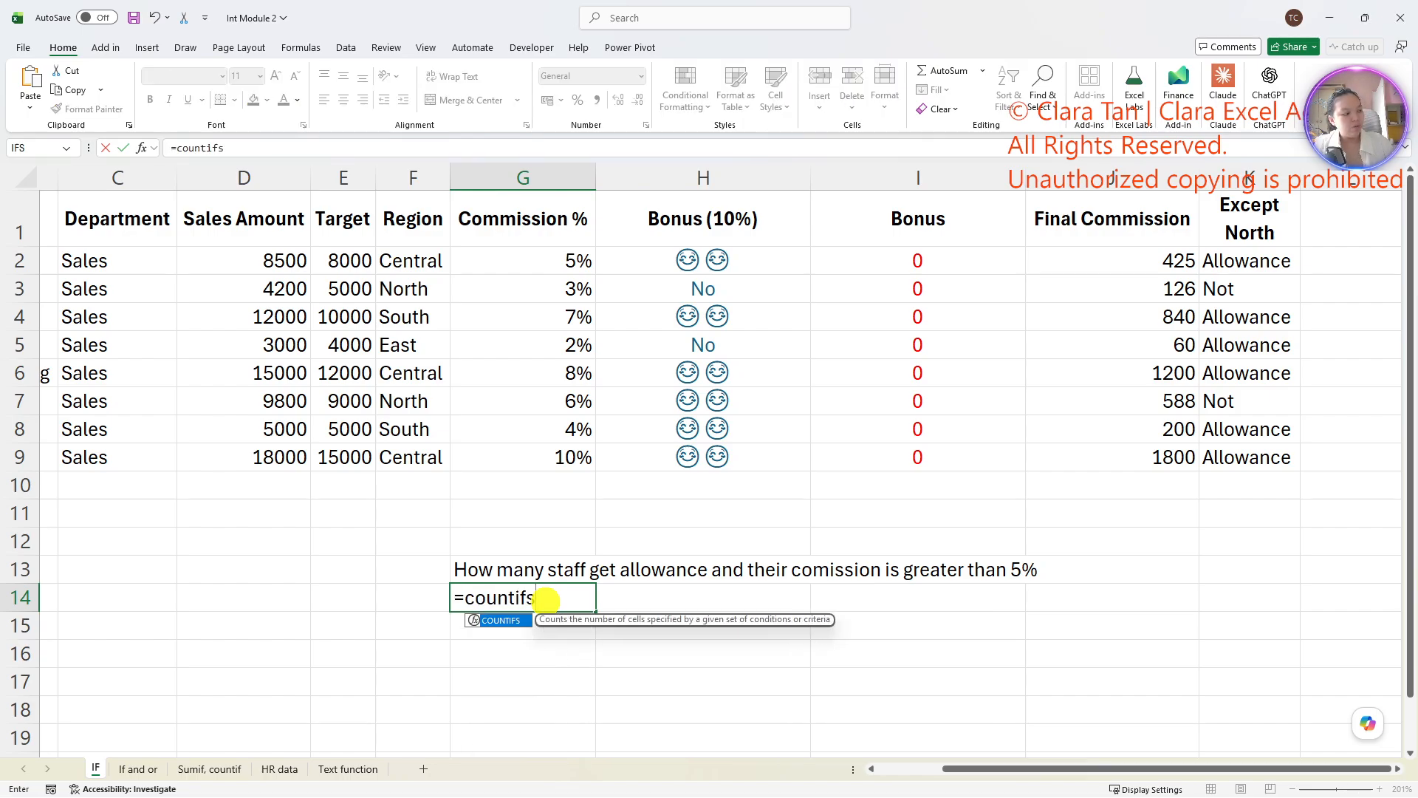
{"action": "key", "text": "Tab"}
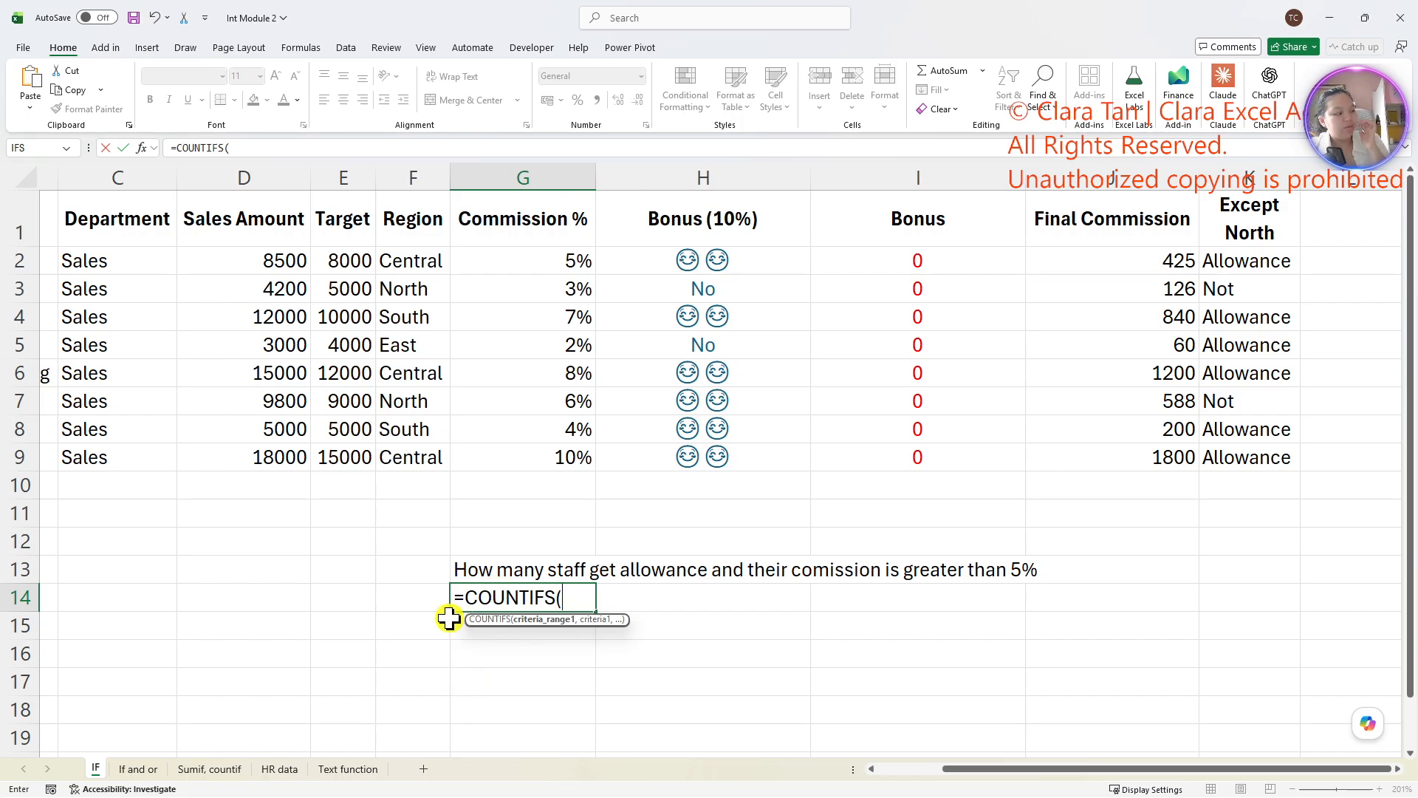
{"action": "left_click_drag", "start_coordinate": [1250, 258], "coordinate": [1262, 472]}
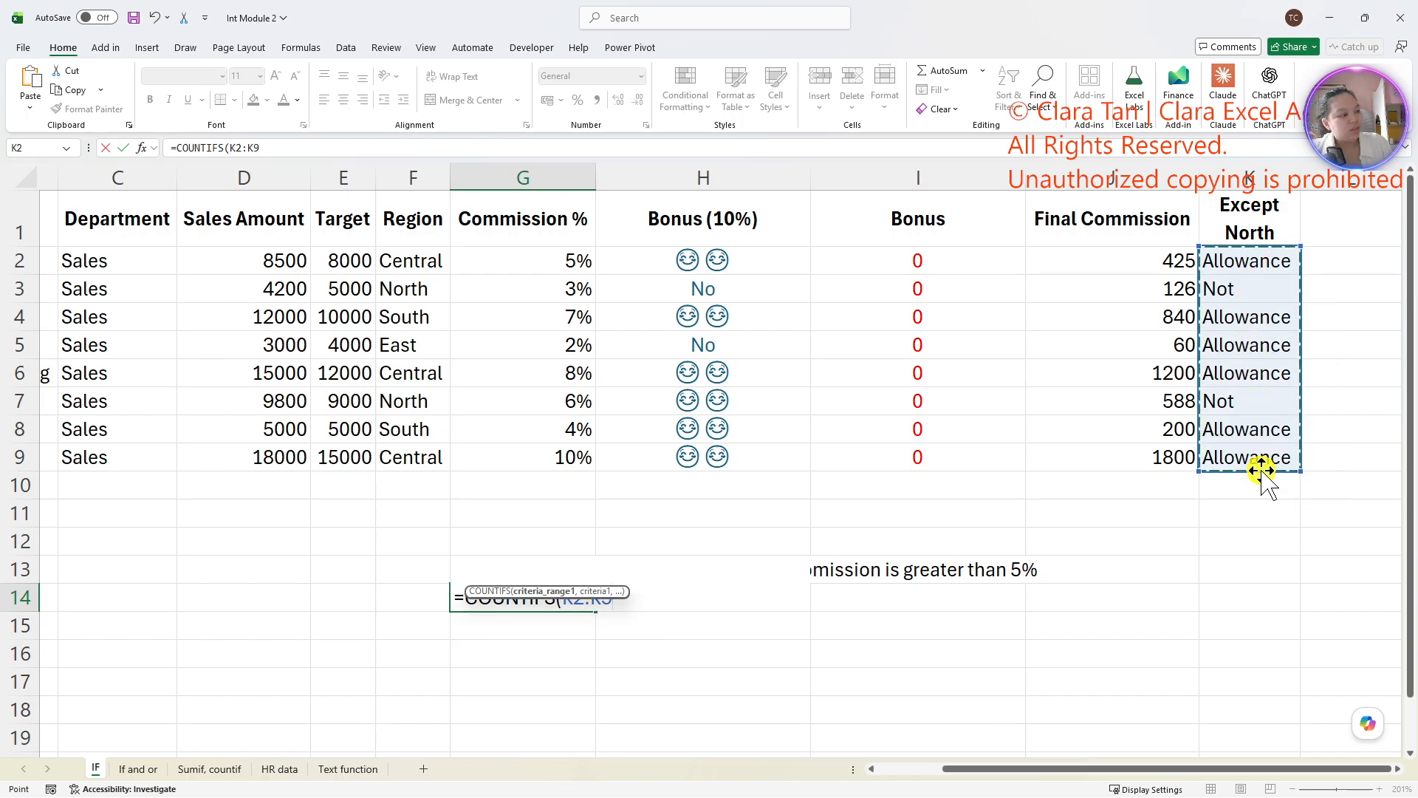
{"action": "type", "text": ","}
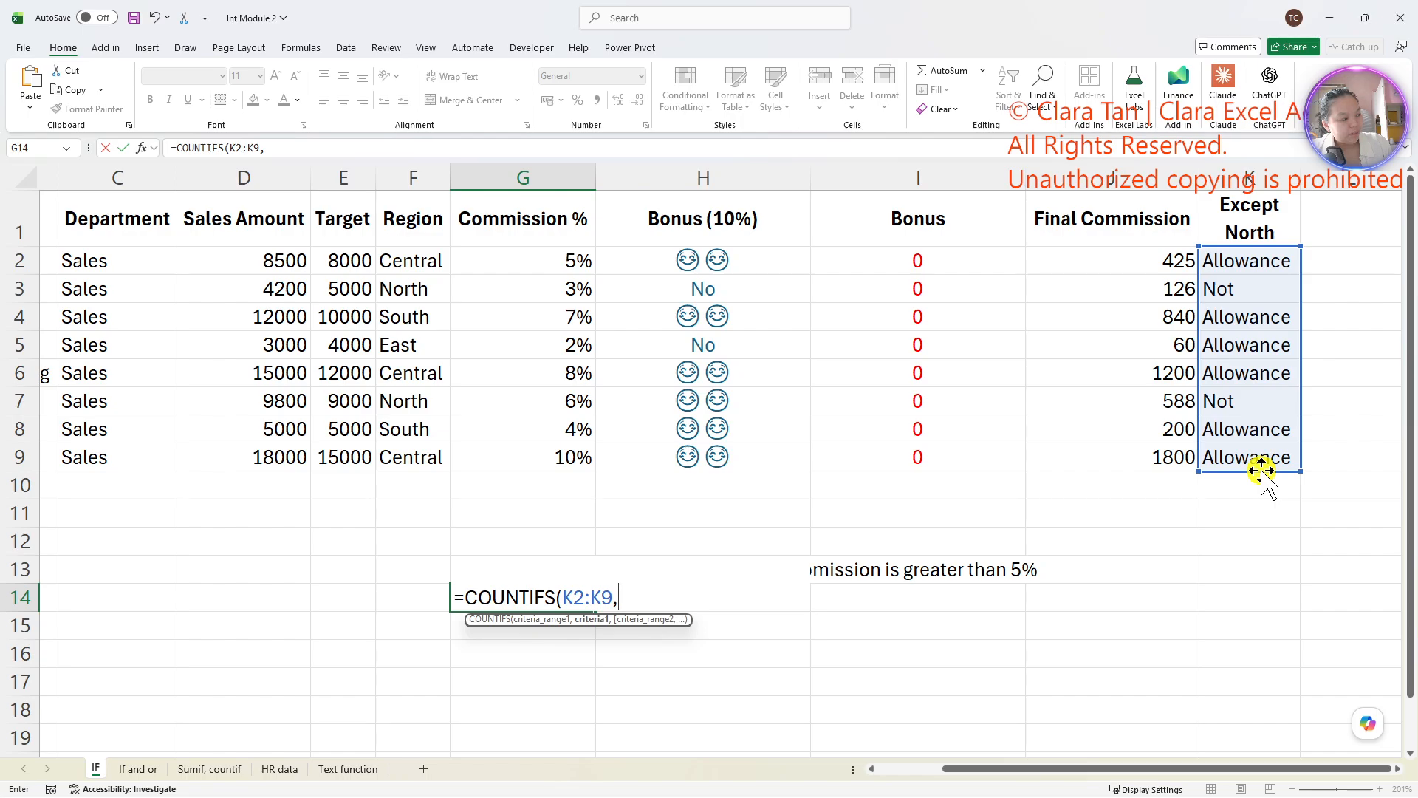
{"action": "key", "text": "Return"}
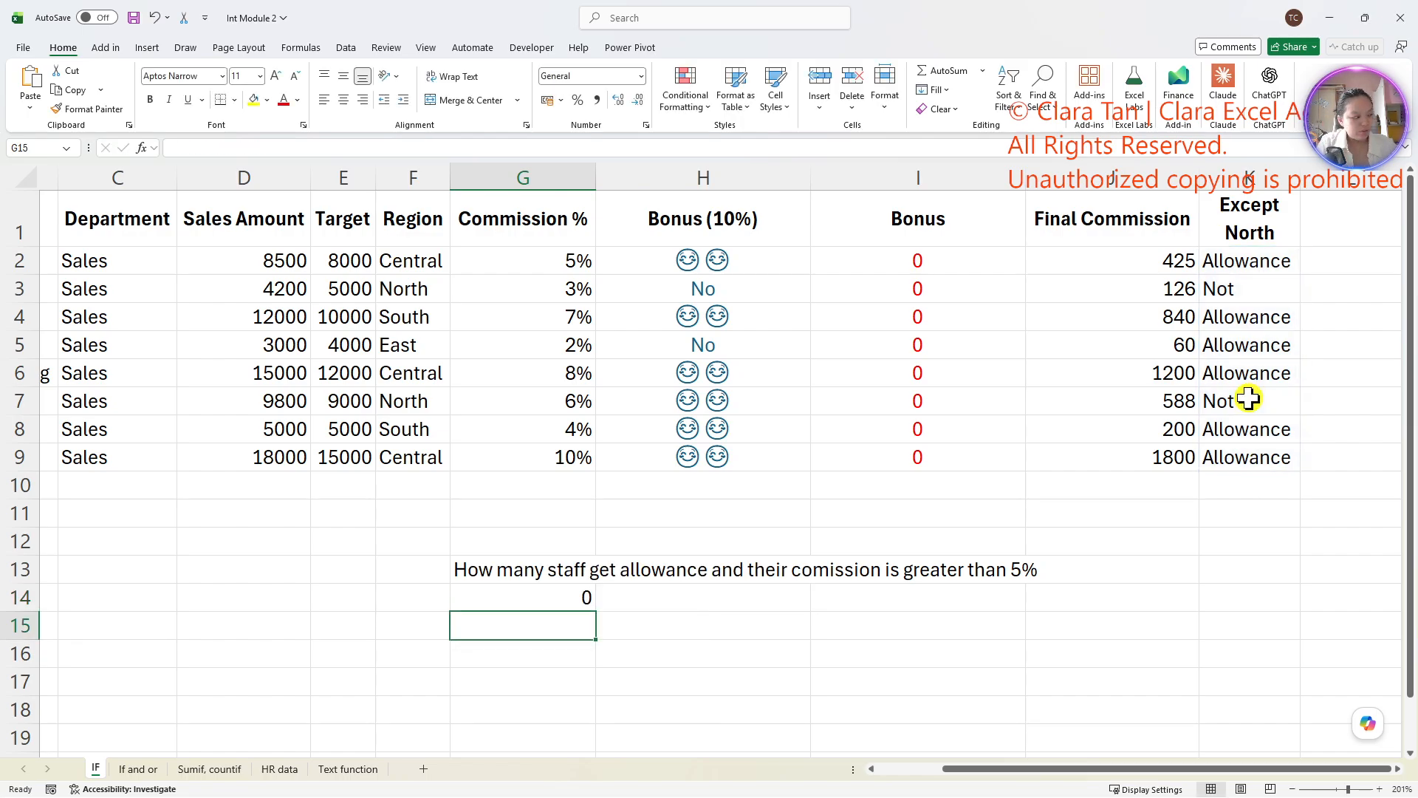
- Edit the COUNTIFS formula in G14 to use "Allowance" as the criterion for K2:K9
{"action": "left_click", "coordinate": [558, 599]}
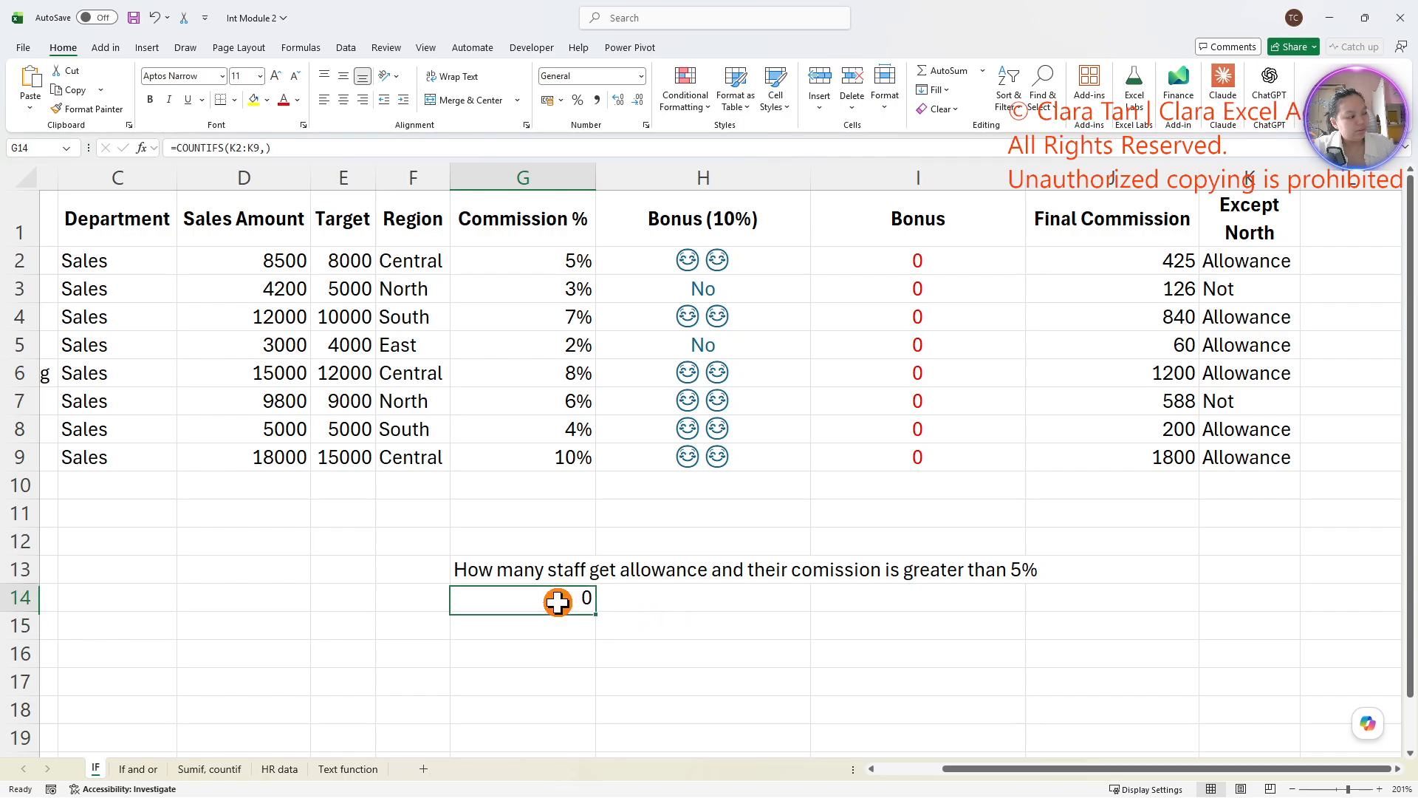
{"action": "double_click", "coordinate": [558, 598]}
{"action": "left_click", "coordinate": [619, 597]}
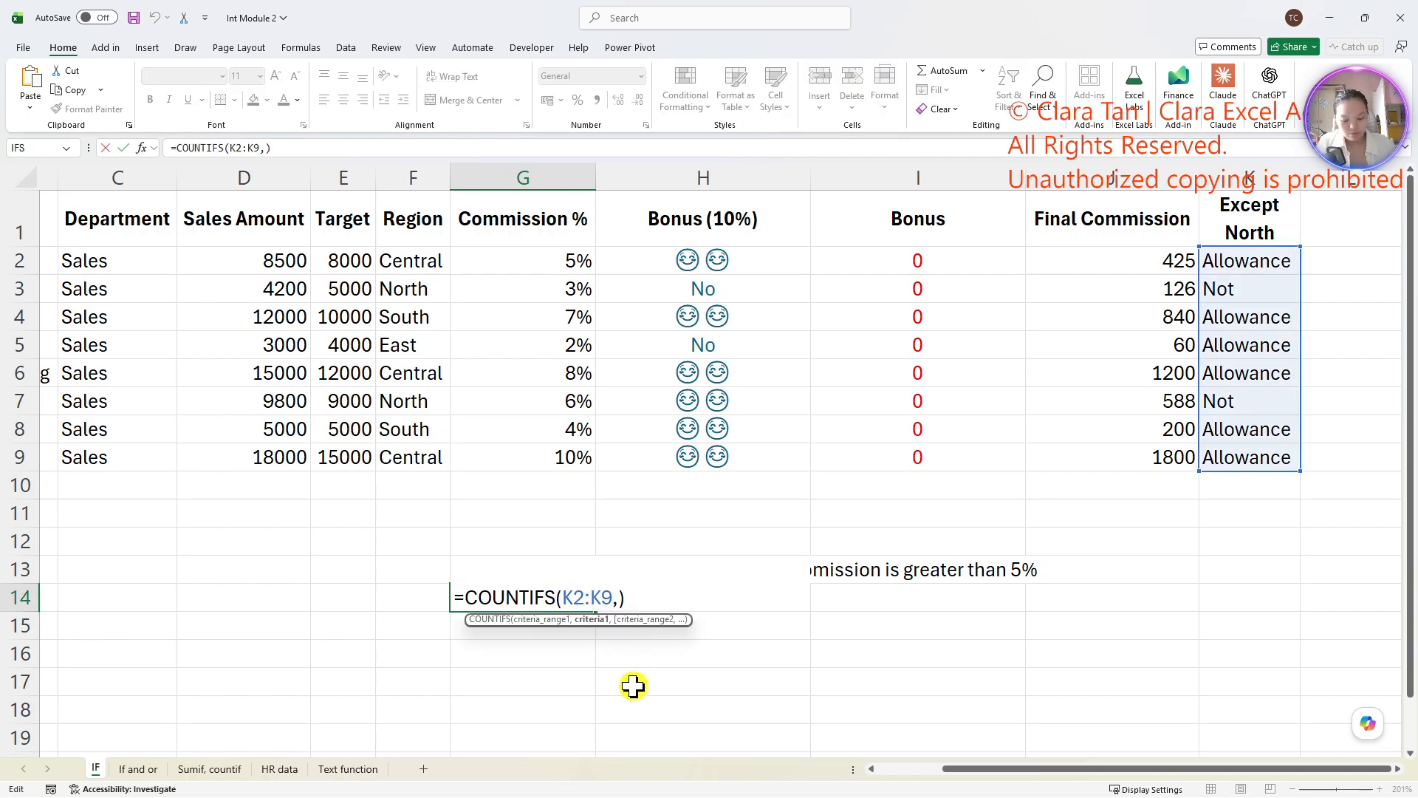
{"action": "type", "text": "\"Allowance"}
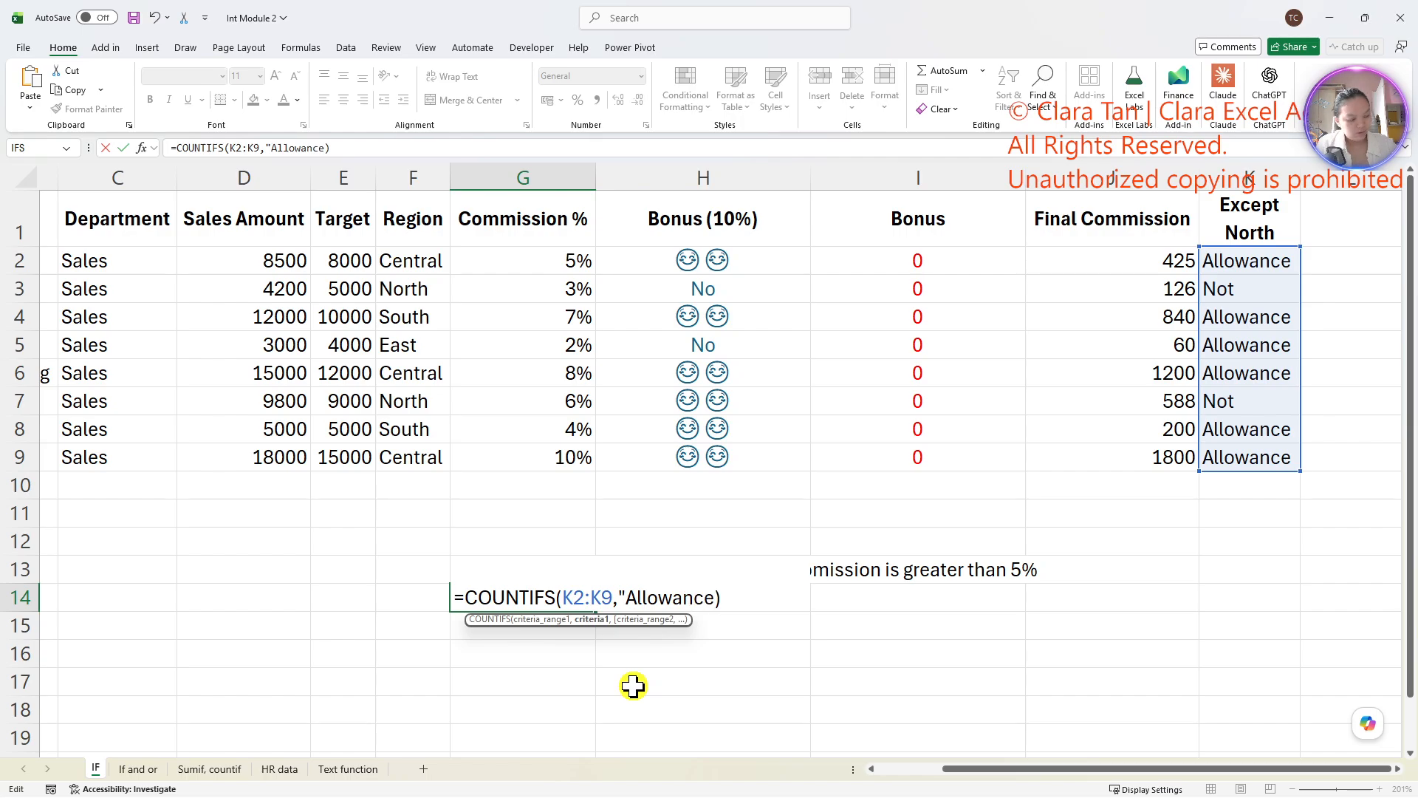
{"action": "type", "text": "\","}
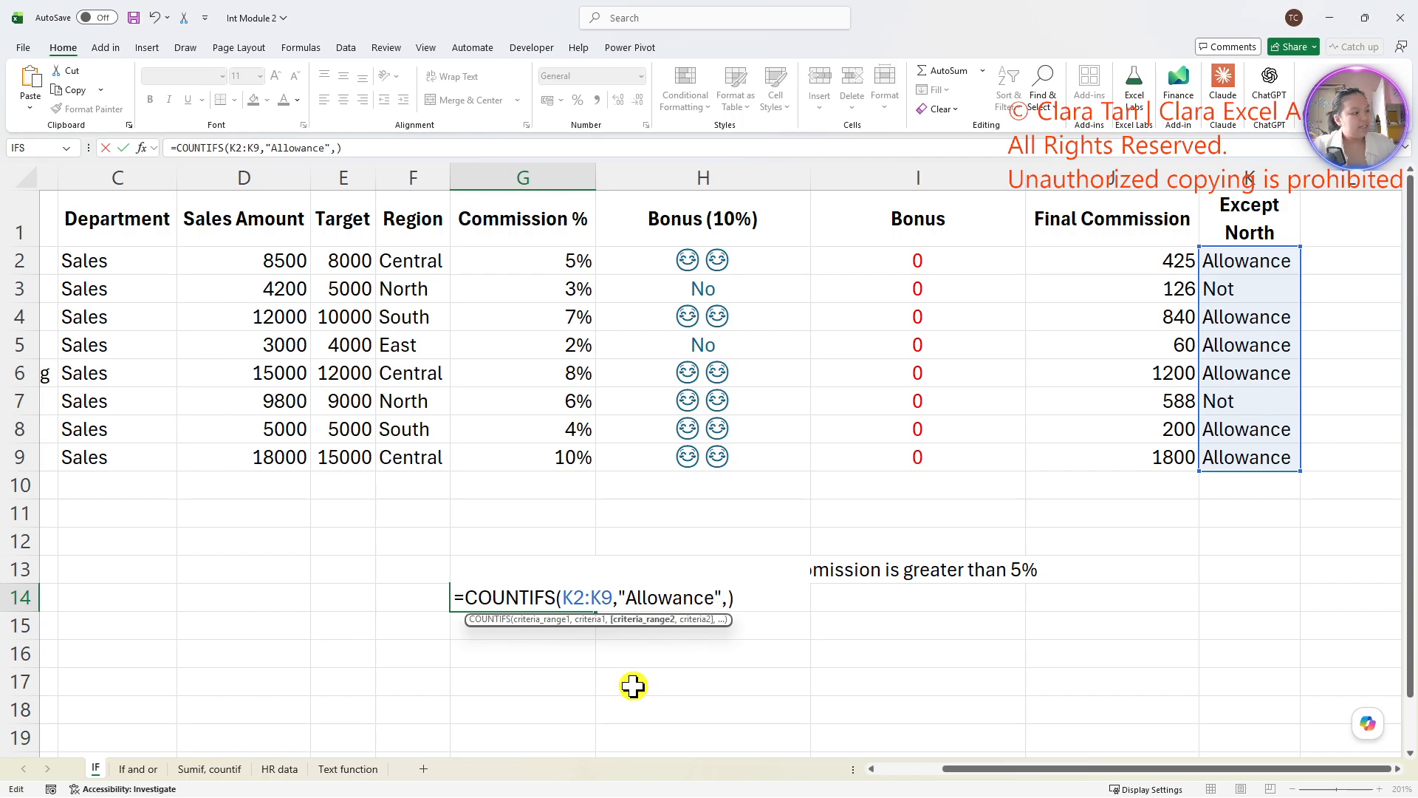
- Complete the COUNTIFS formula in G14 with G2:G9 as the second criteria range and ">=5%" as its criterion
{"action": "left_click_drag", "start_coordinate": [537, 253], "coordinate": [556, 452]}
{"action": "type", "text": ",\""}
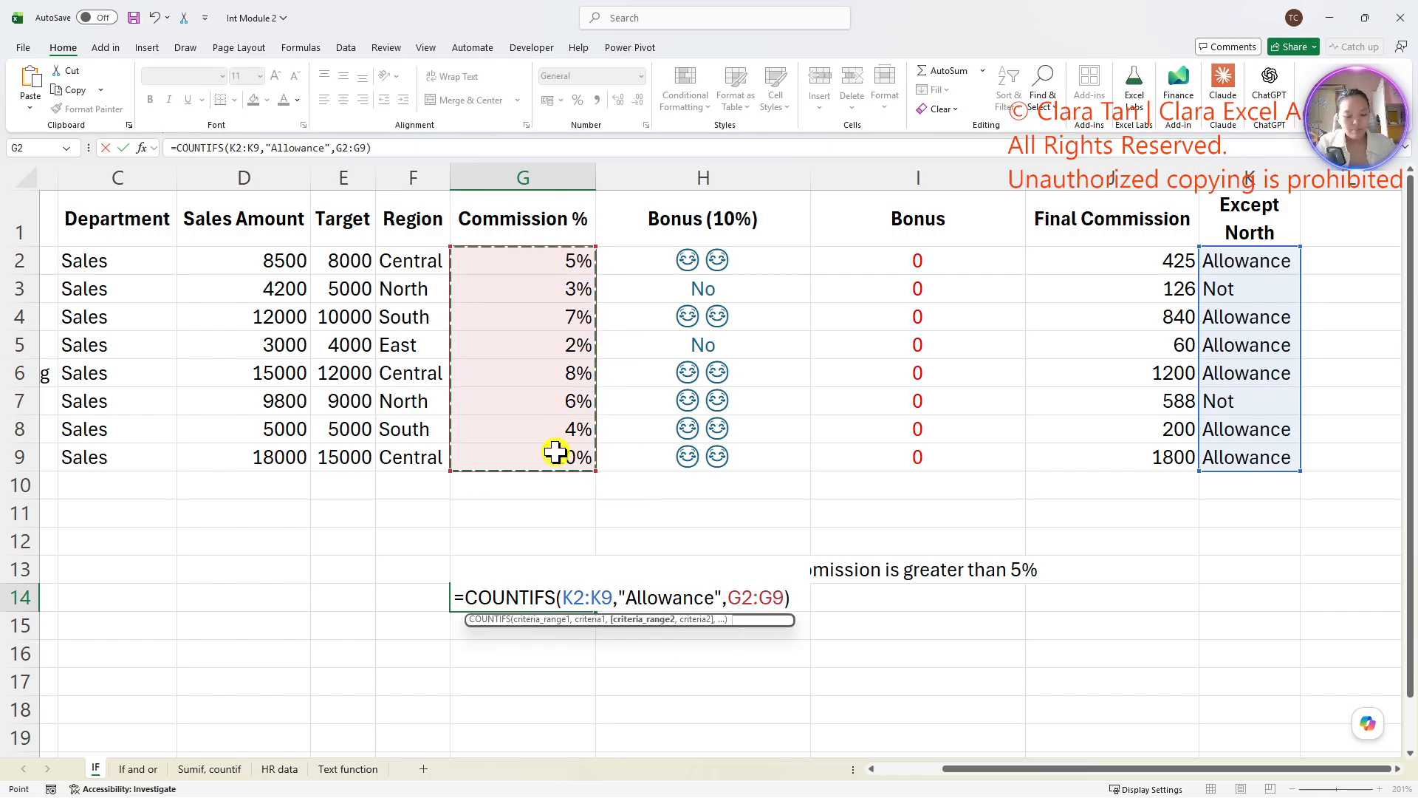
{"action": "type", "text": ">"}
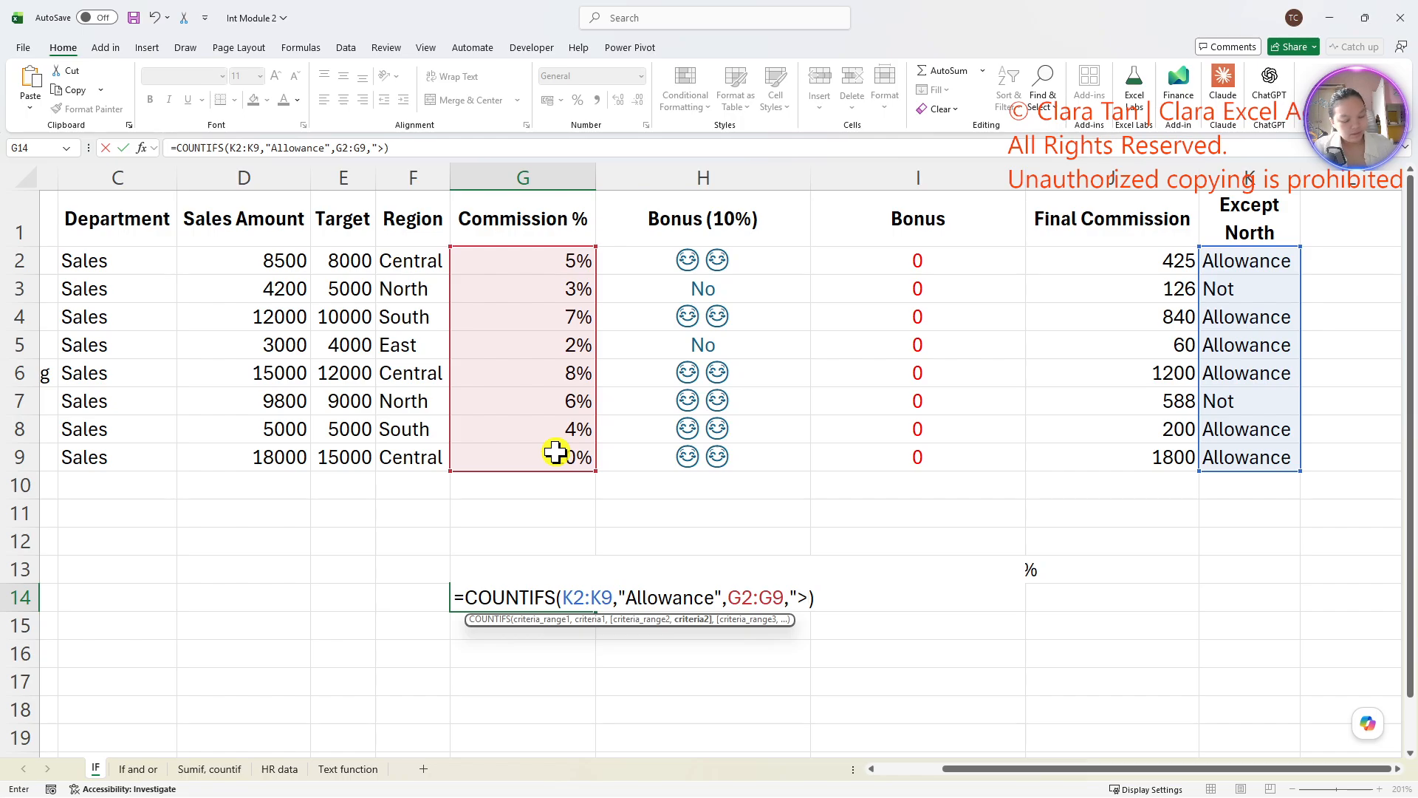
{"action": "type", "text": "5%"}
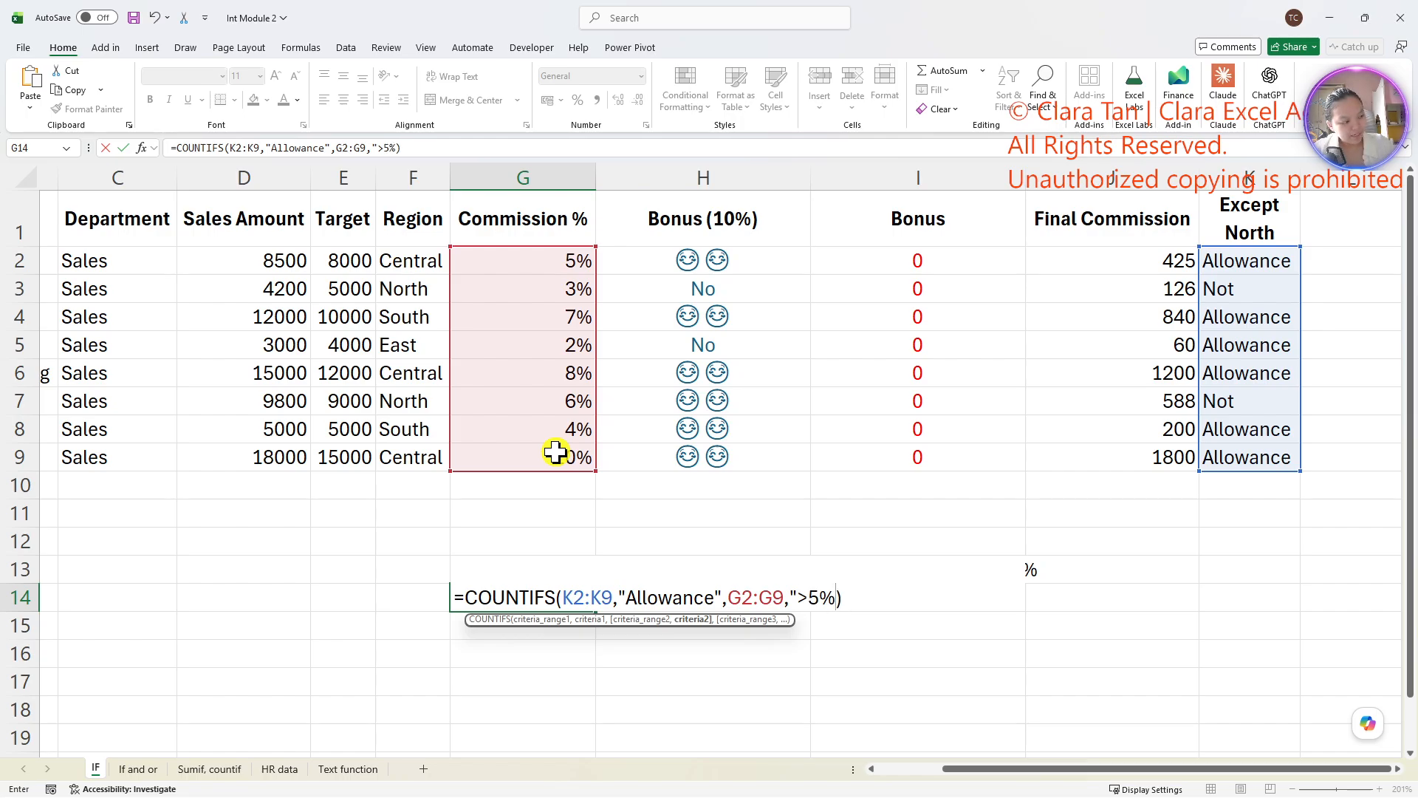
{"action": "key", "text": "BackSpace"}
{"action": "key", "text": "BackSpace"}
{"action": "key", "text": "BackSpace"}
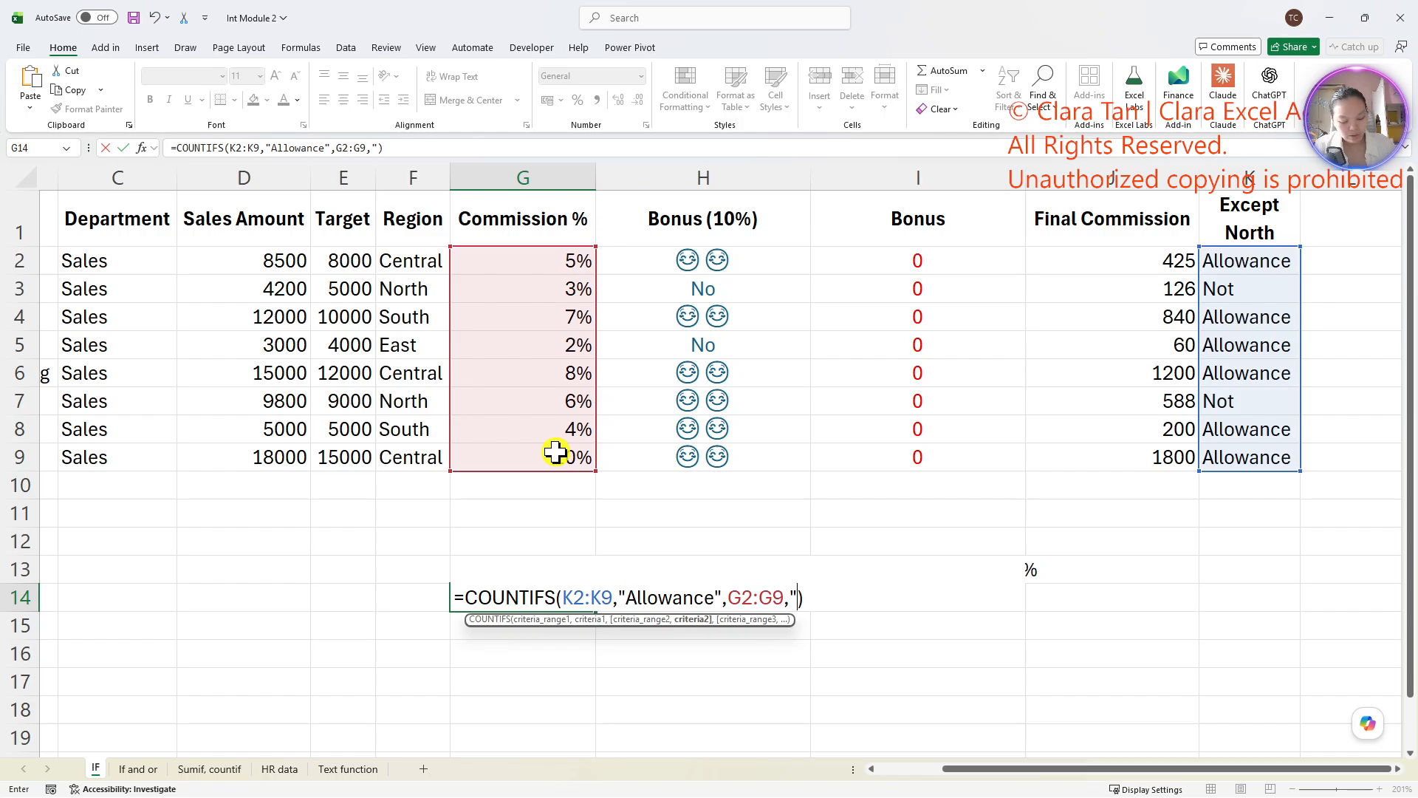
{"action": "type", "text": "=5%"}
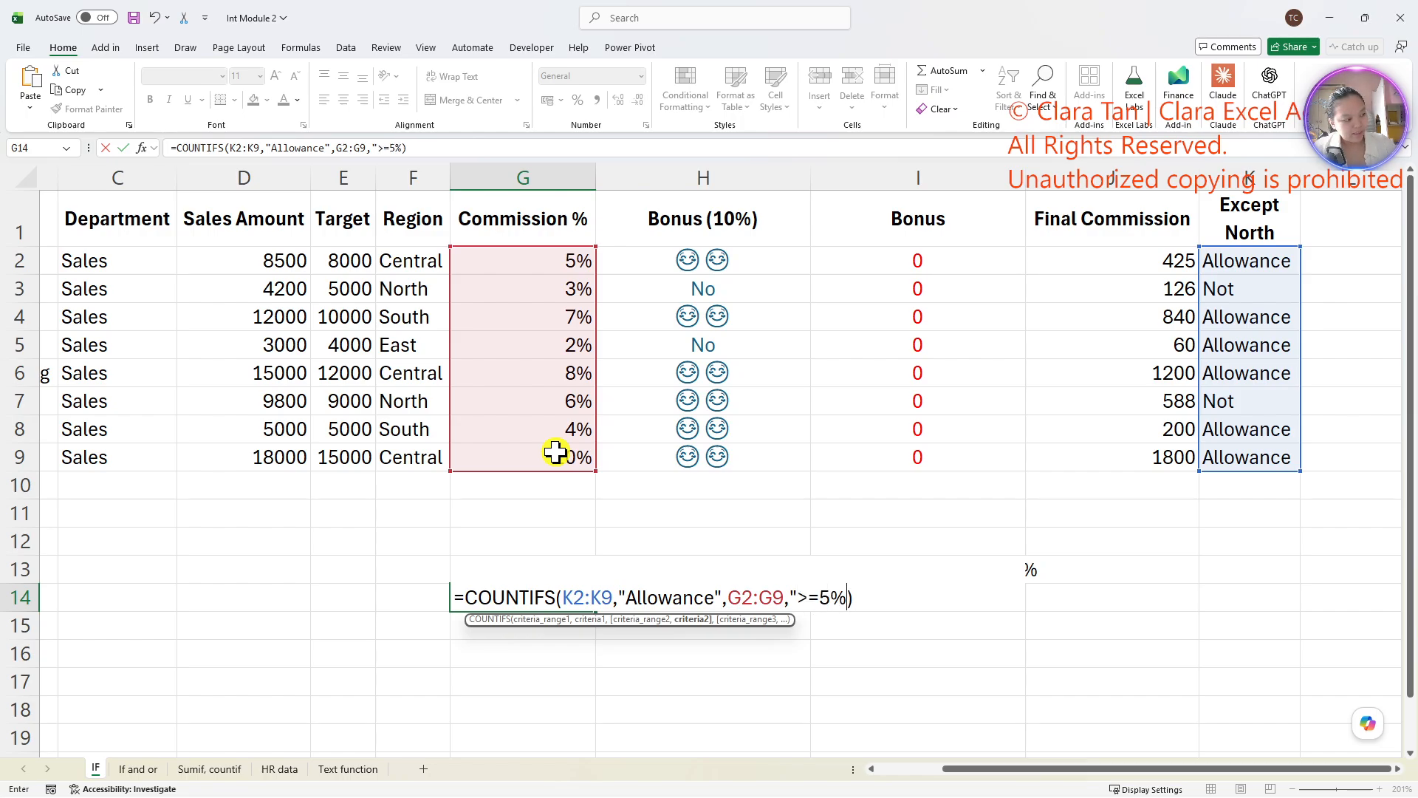
{"action": "type", "text": "\""}
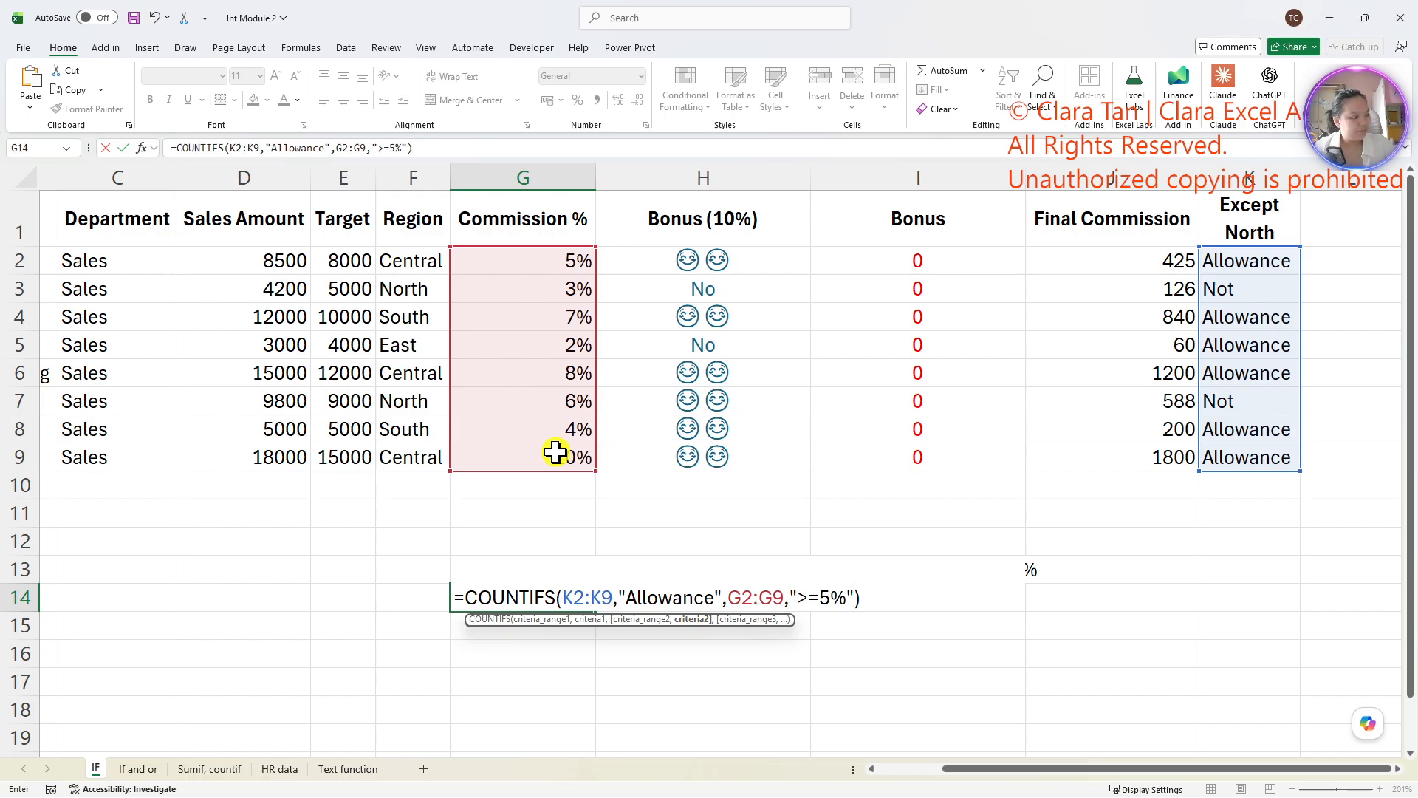
{"action": "key", "text": "Return"}
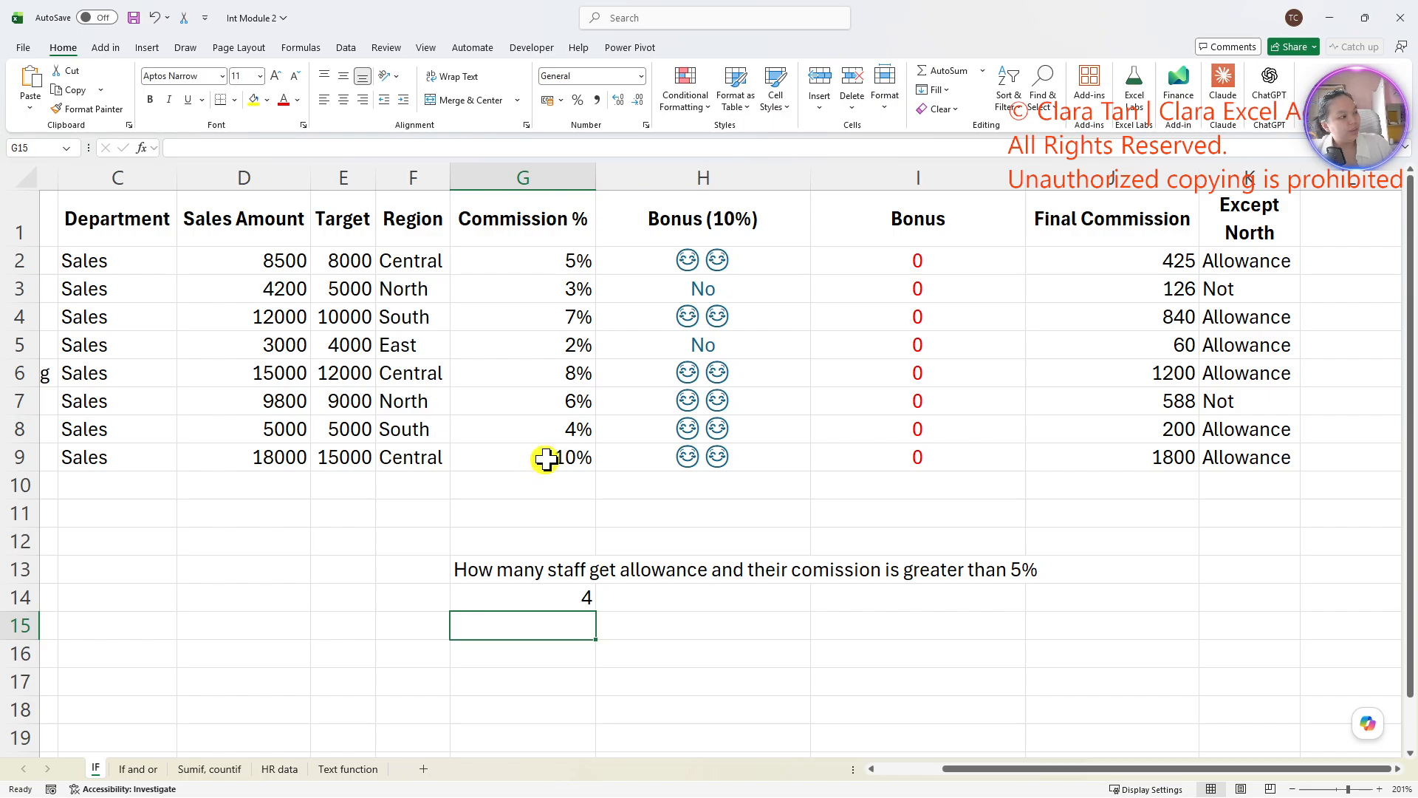
- Add filter controls to the headers of the sales table A1:K9
{"action": "left_click_drag", "start_coordinate": [547, 260], "coordinate": [1246, 260]}
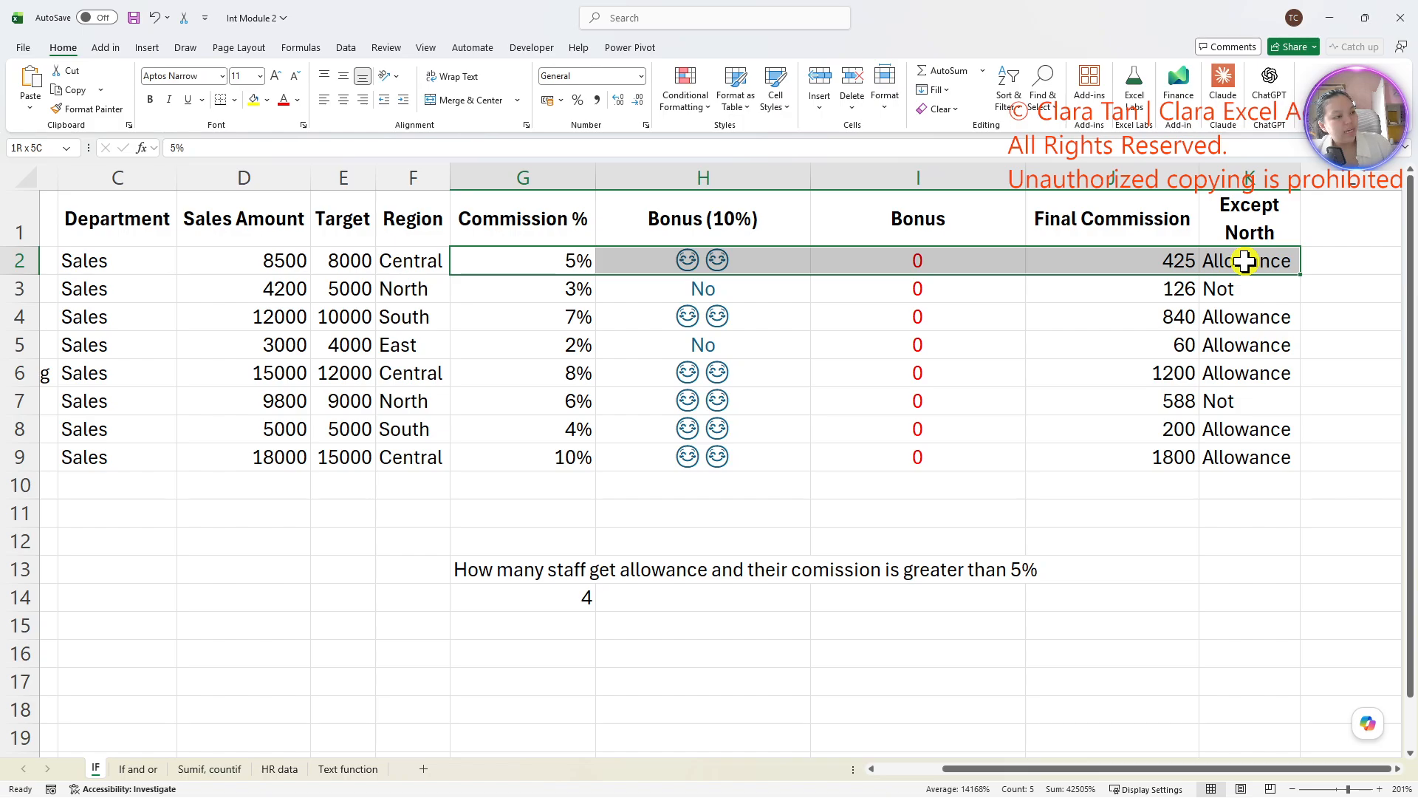
{"action": "left_click", "coordinate": [1248, 316]}
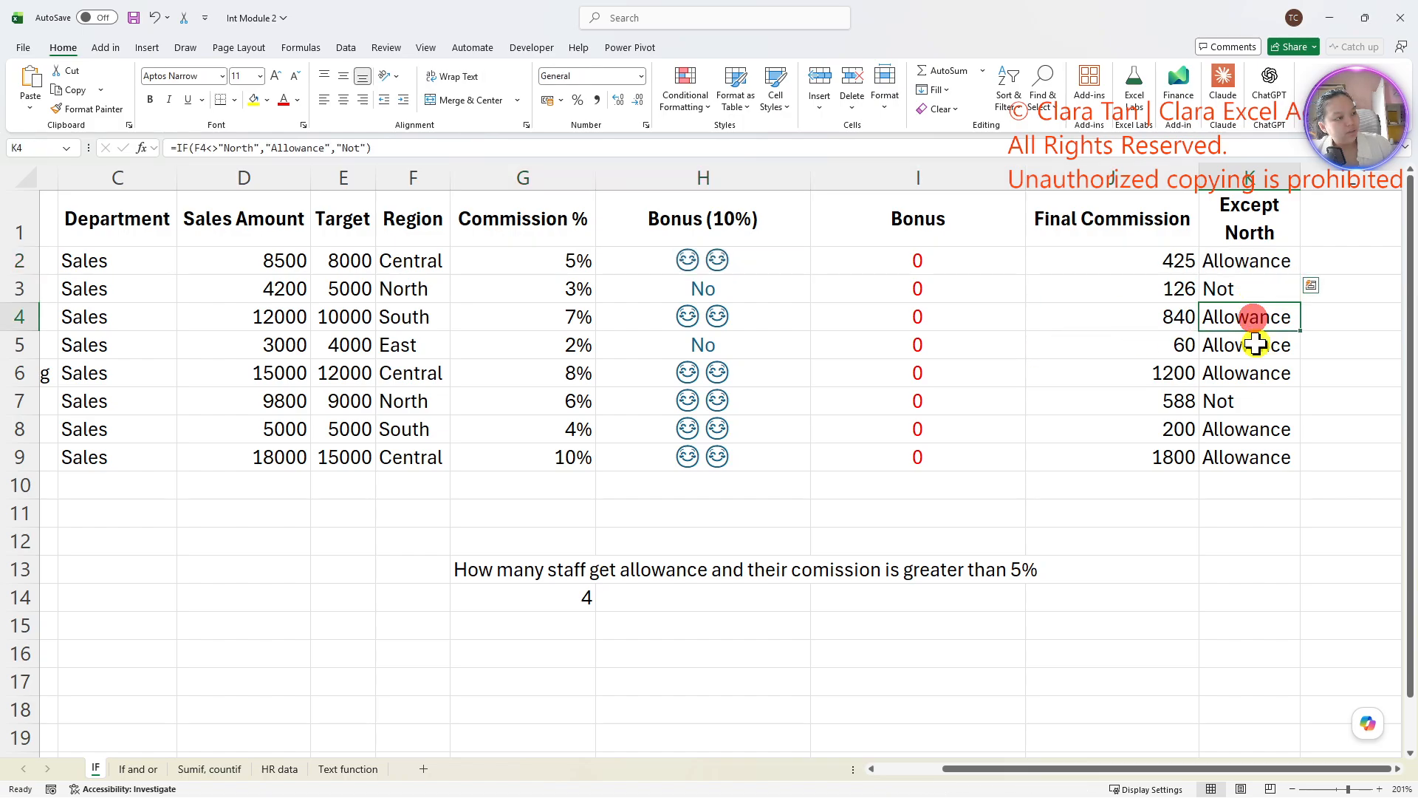
{"action": "left_click_drag", "start_coordinate": [1248, 218], "coordinate": [13, 453]}
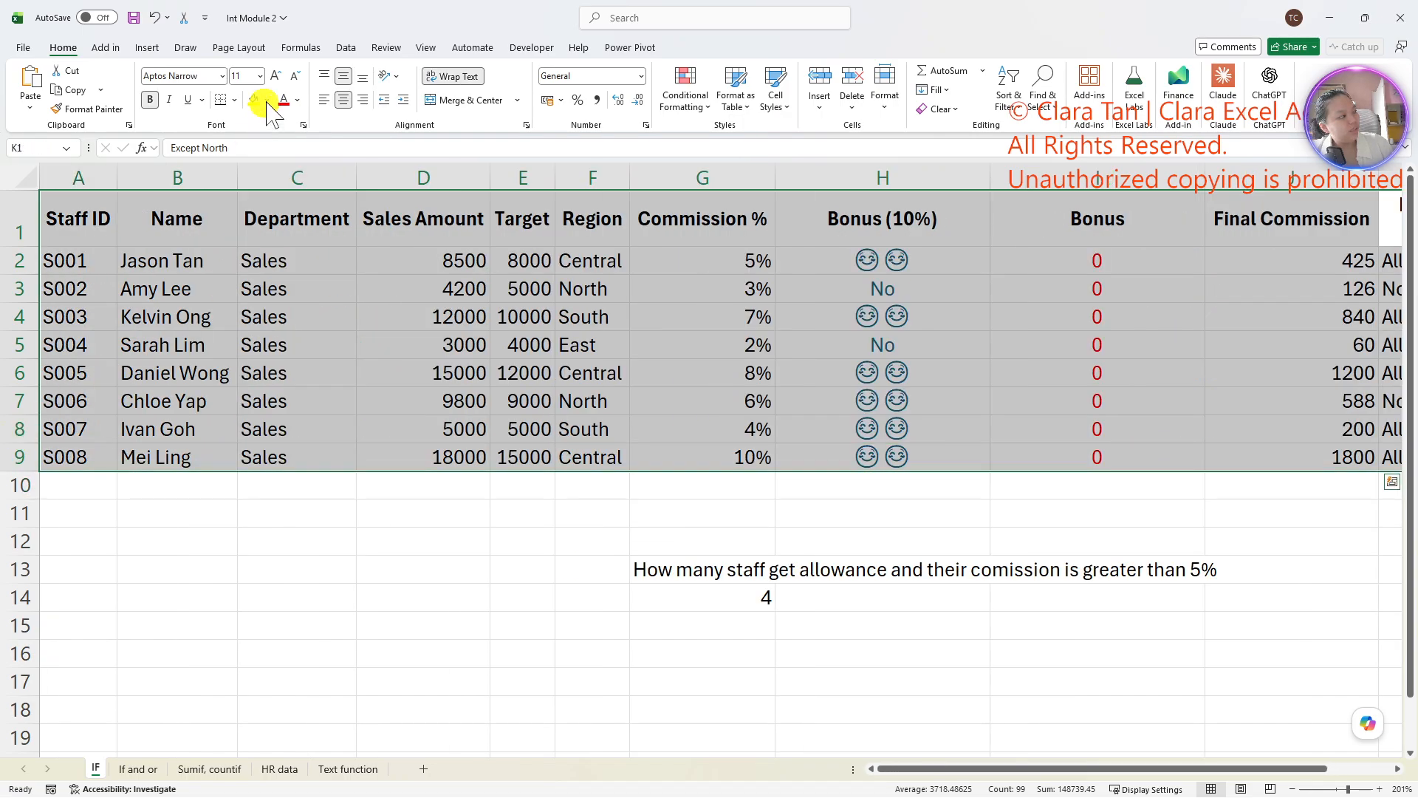
{"action": "left_click", "coordinate": [344, 48]}
{"action": "left_click", "coordinate": [705, 92]}
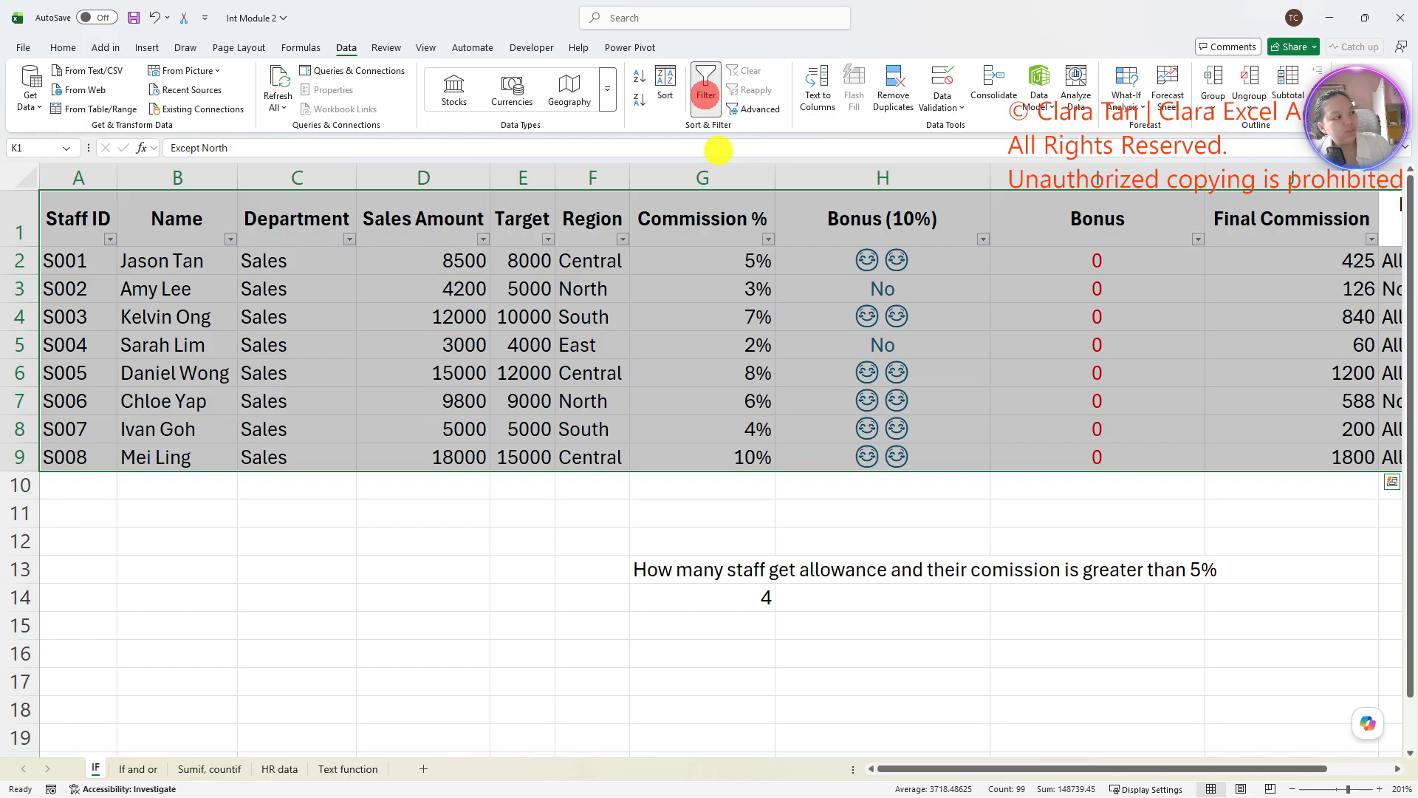
- Filter the Except North column to show only the Allowance rows
{"action": "scroll", "coordinate": [997, 355], "scroll_direction": "right", "scroll_amount": 2}
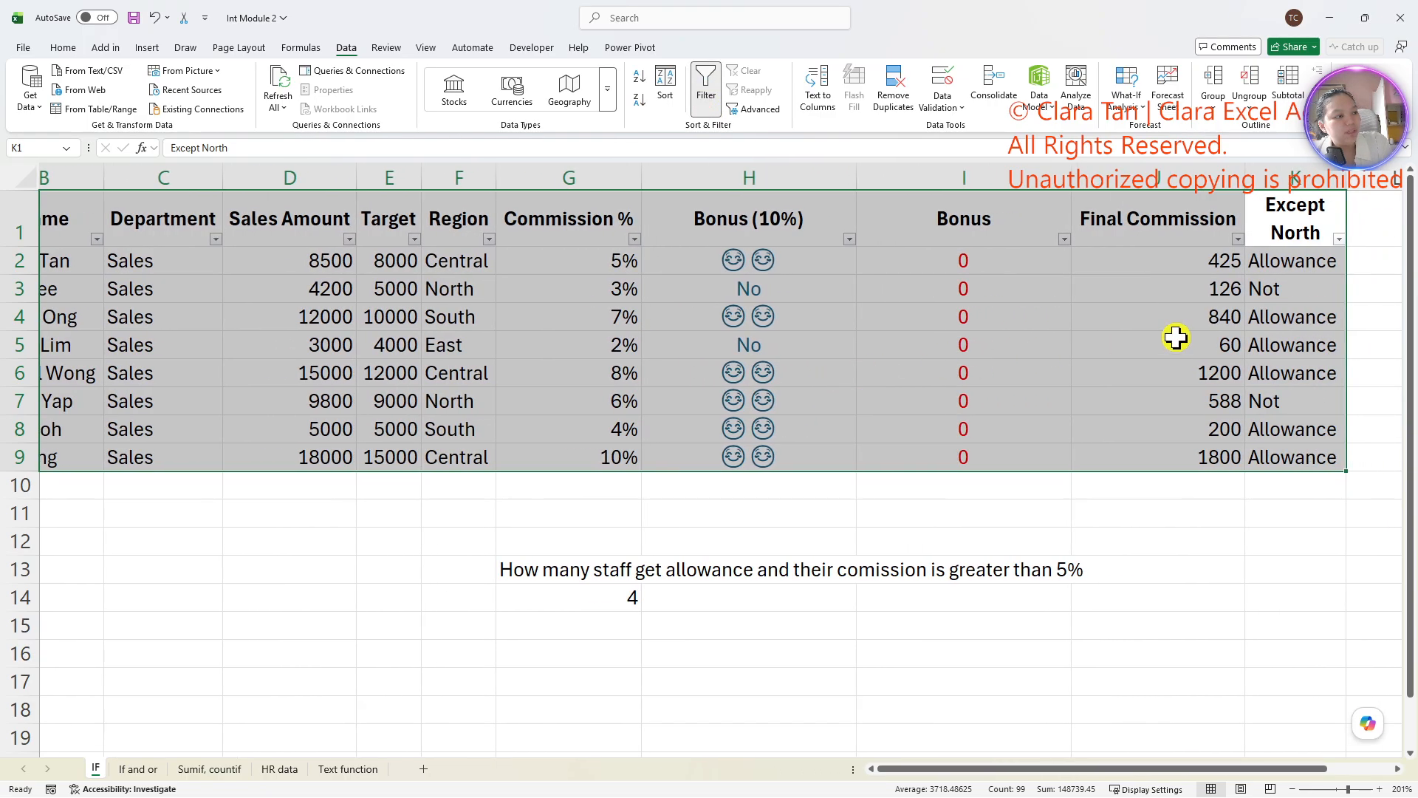
{"action": "left_click", "coordinate": [1339, 238]}
{"action": "left_click", "coordinate": [1213, 434]}
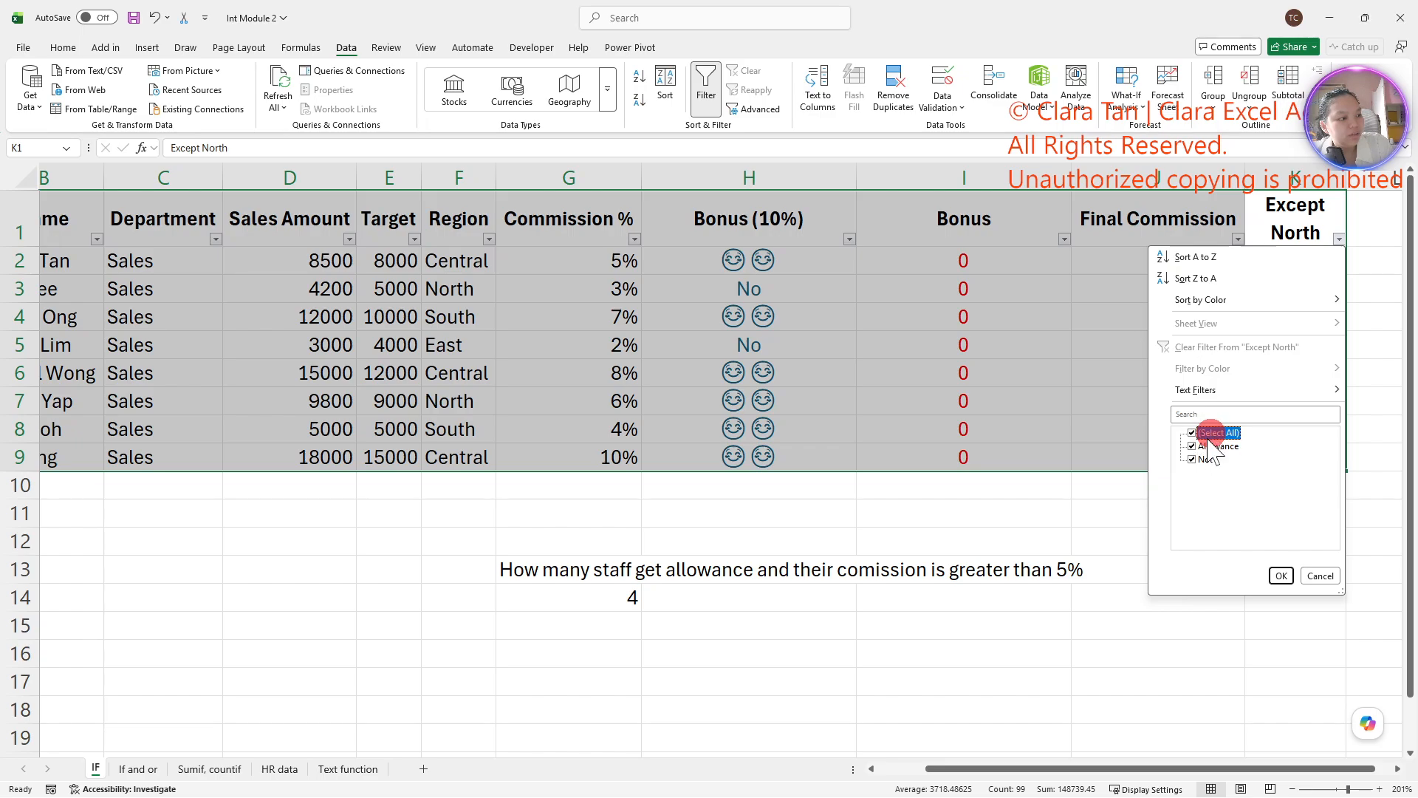
{"action": "left_click", "coordinate": [1213, 435]}
{"action": "left_click", "coordinate": [1215, 446]}
{"action": "left_click", "coordinate": [1282, 575]}
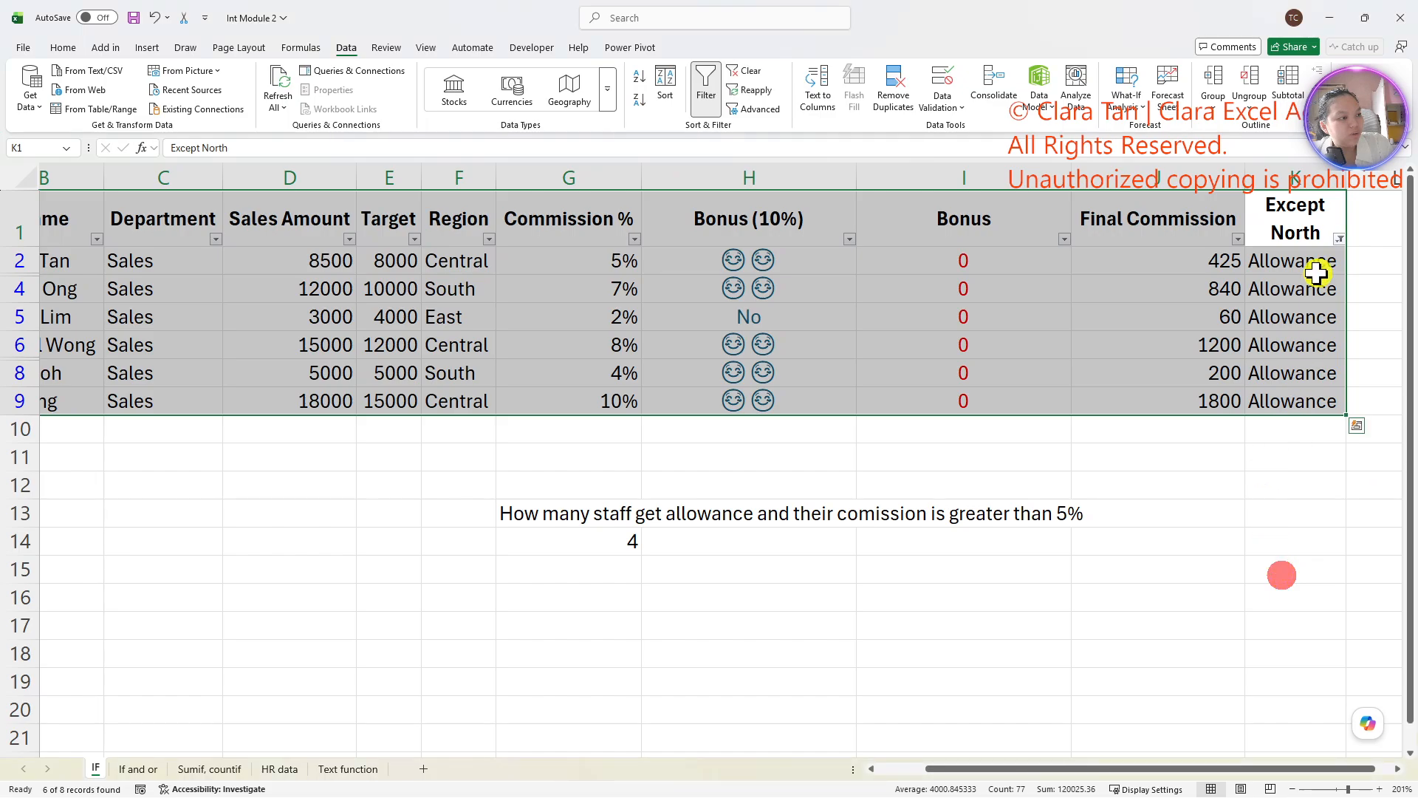
- Filter the Commission % column with a custom number filter for values greater than 5%
{"action": "left_click", "coordinate": [635, 239]}
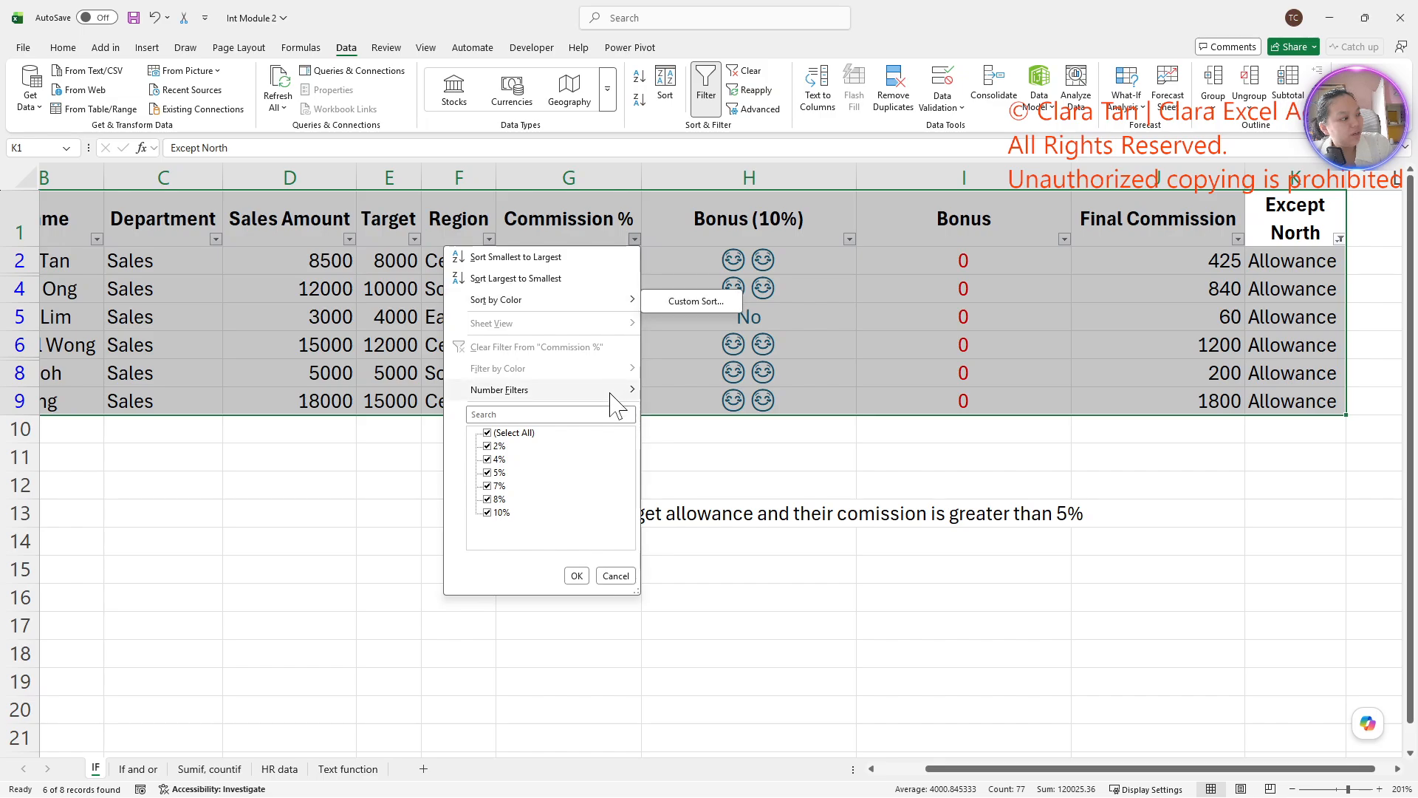
{"action": "left_click", "coordinate": [718, 441]}
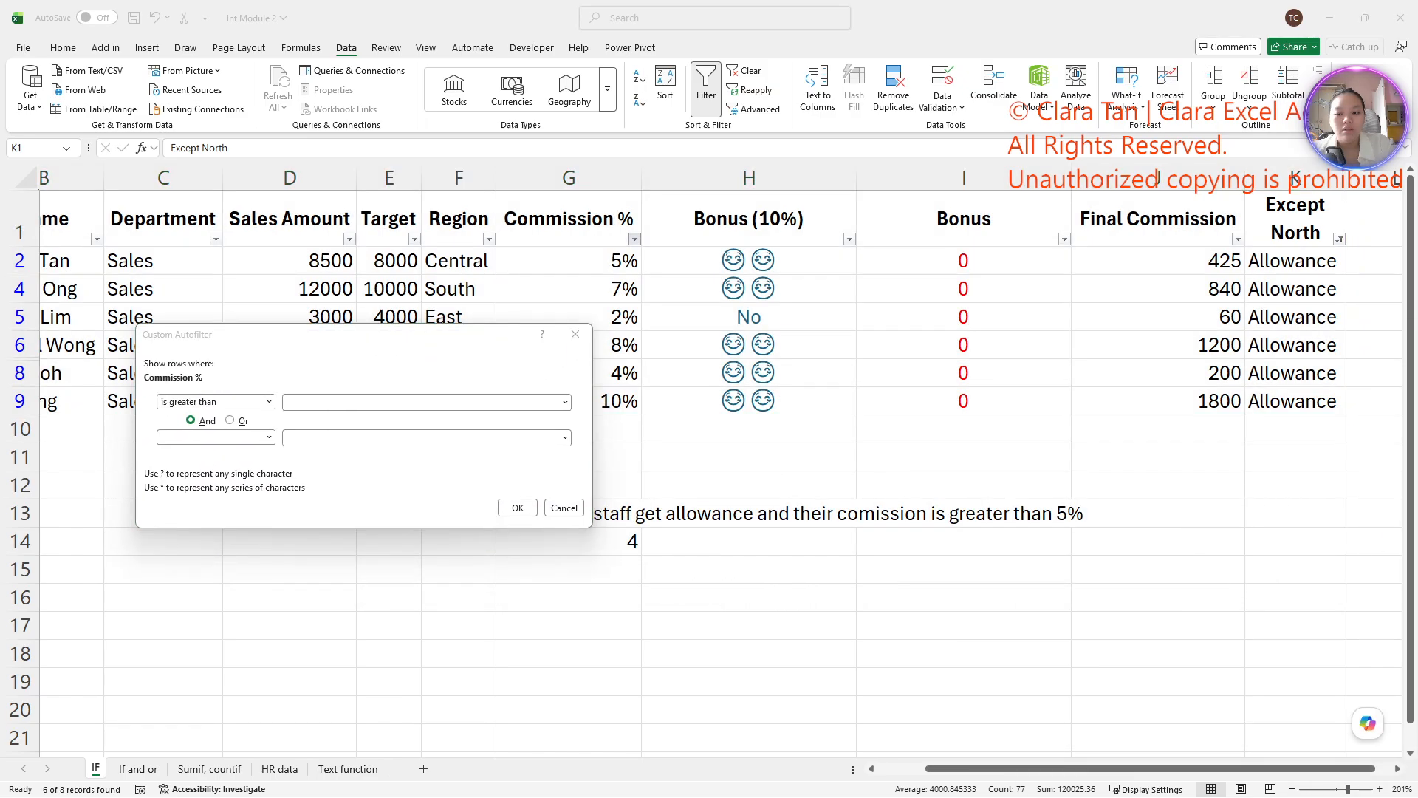
{"action": "left_click", "coordinate": [327, 401]}
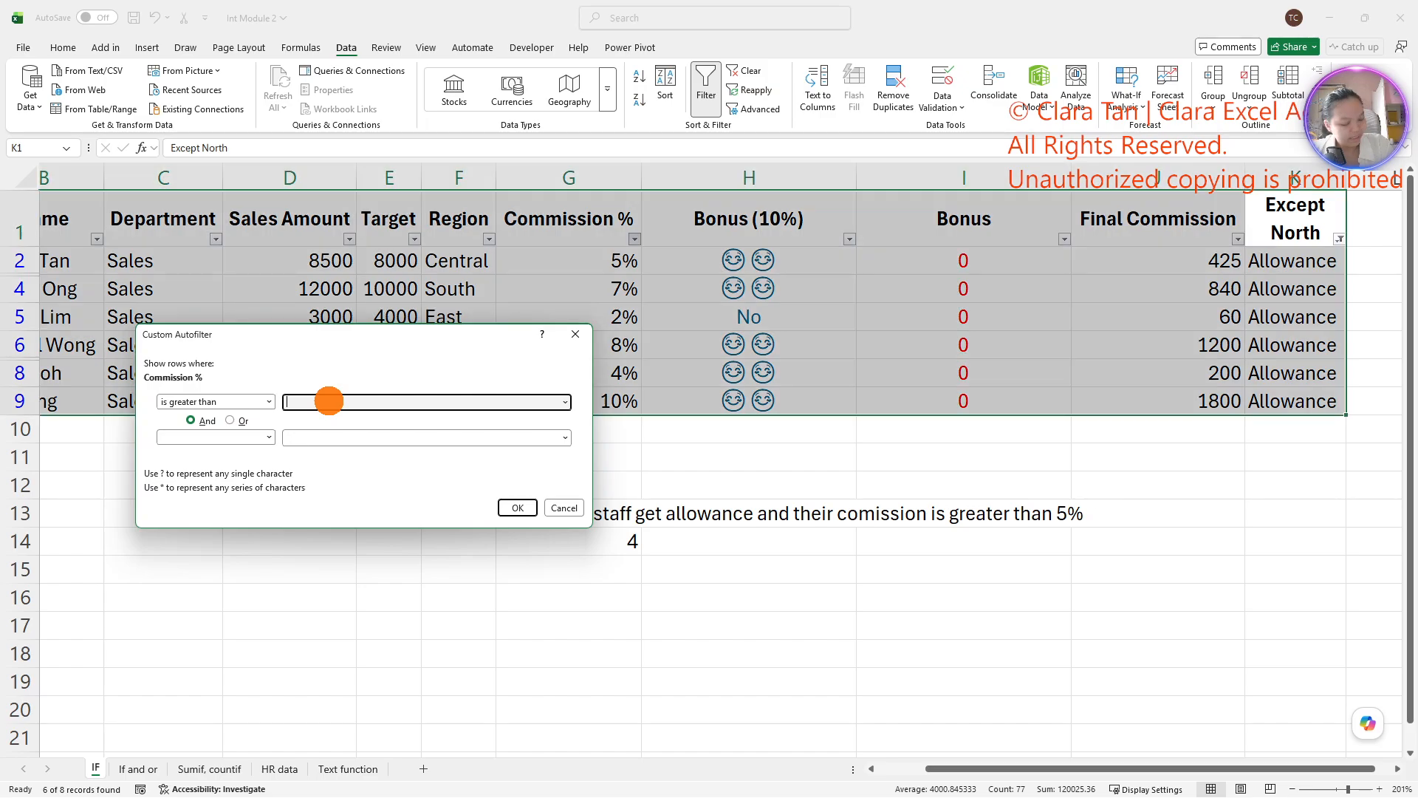
{"action": "type", "text": "5%"}
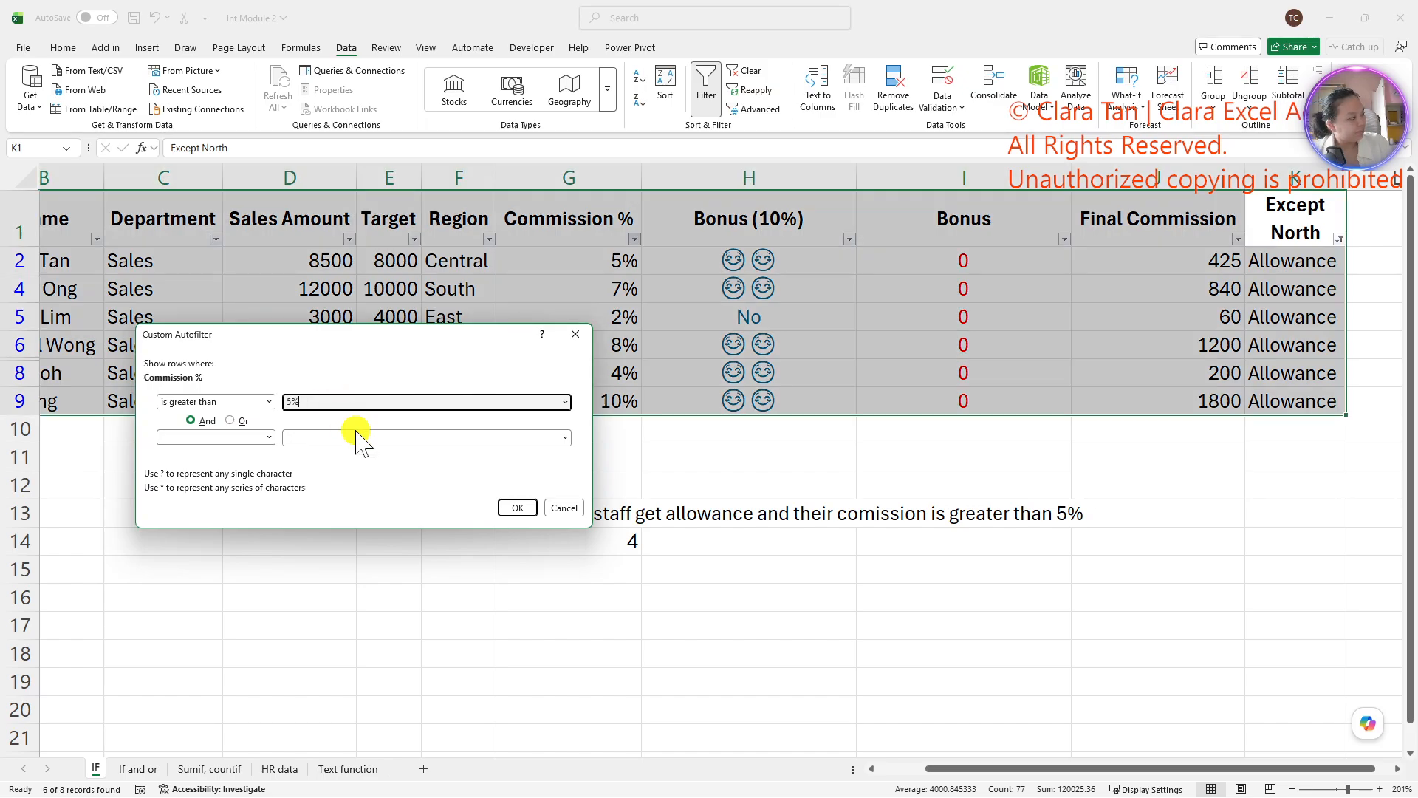
{"action": "left_click", "coordinate": [517, 507]}
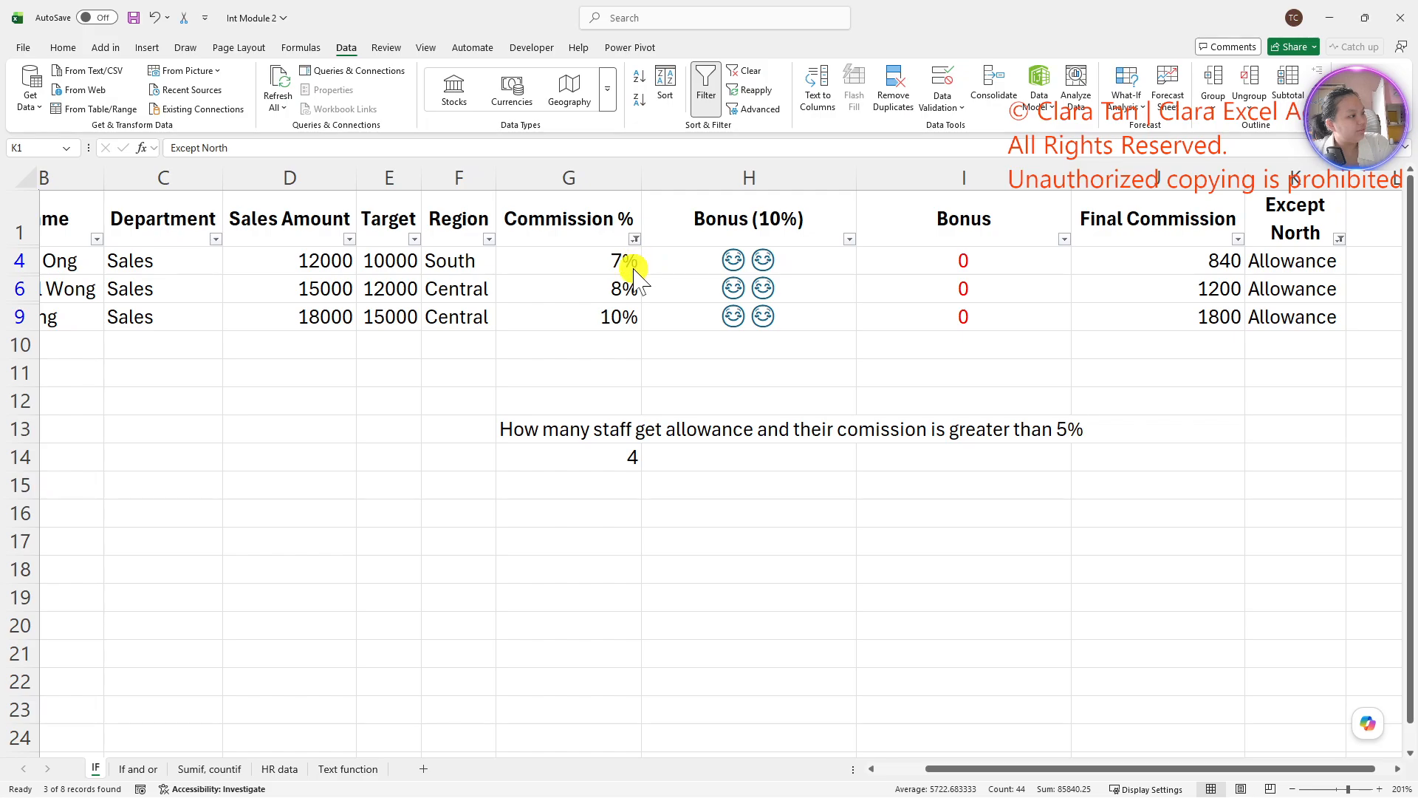
- Change the Commission % filter to values greater than or equal to 5% and select the remaining commission values for checking
{"action": "left_click", "coordinate": [635, 239]}
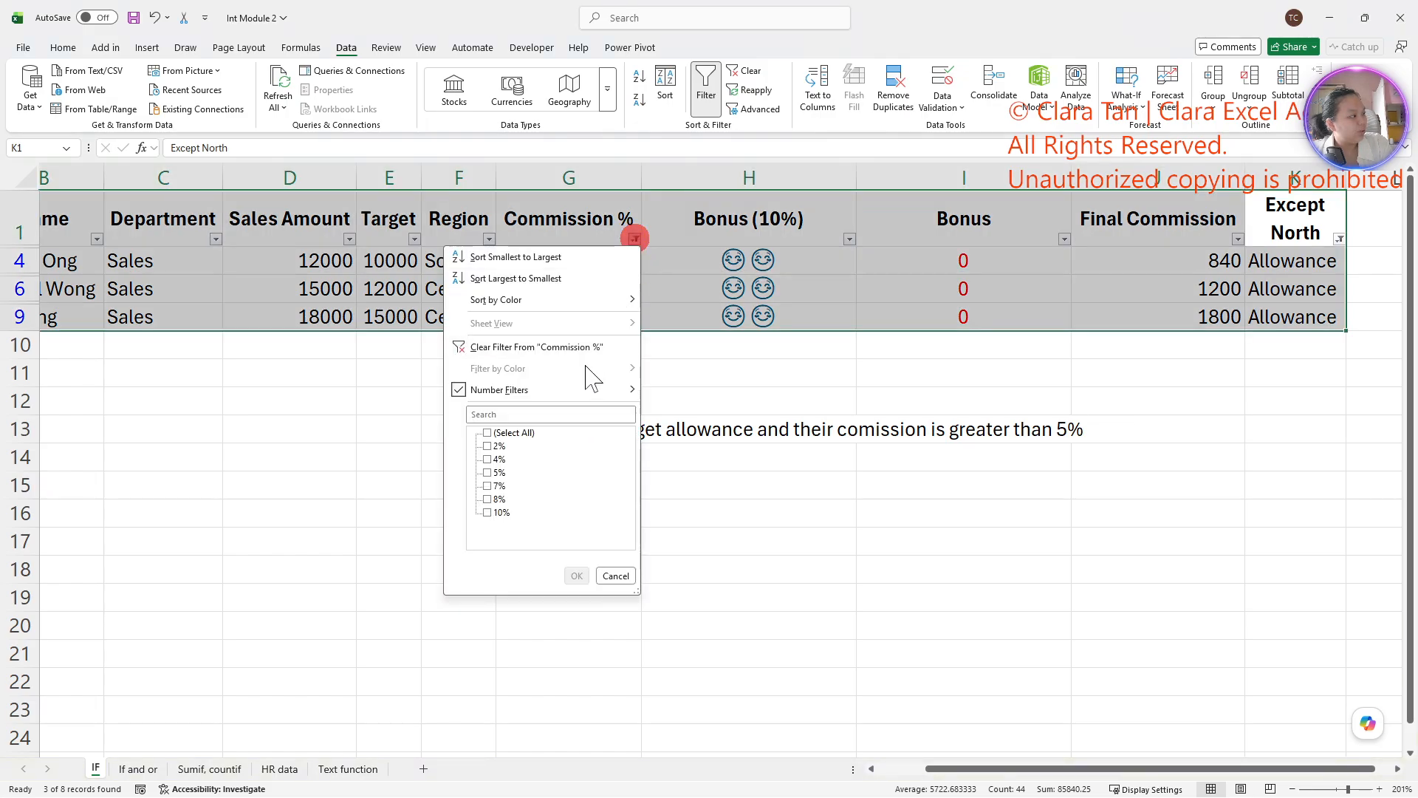
{"action": "mouse_move", "coordinate": [585, 394]}
{"action": "left_click", "coordinate": [721, 458]}
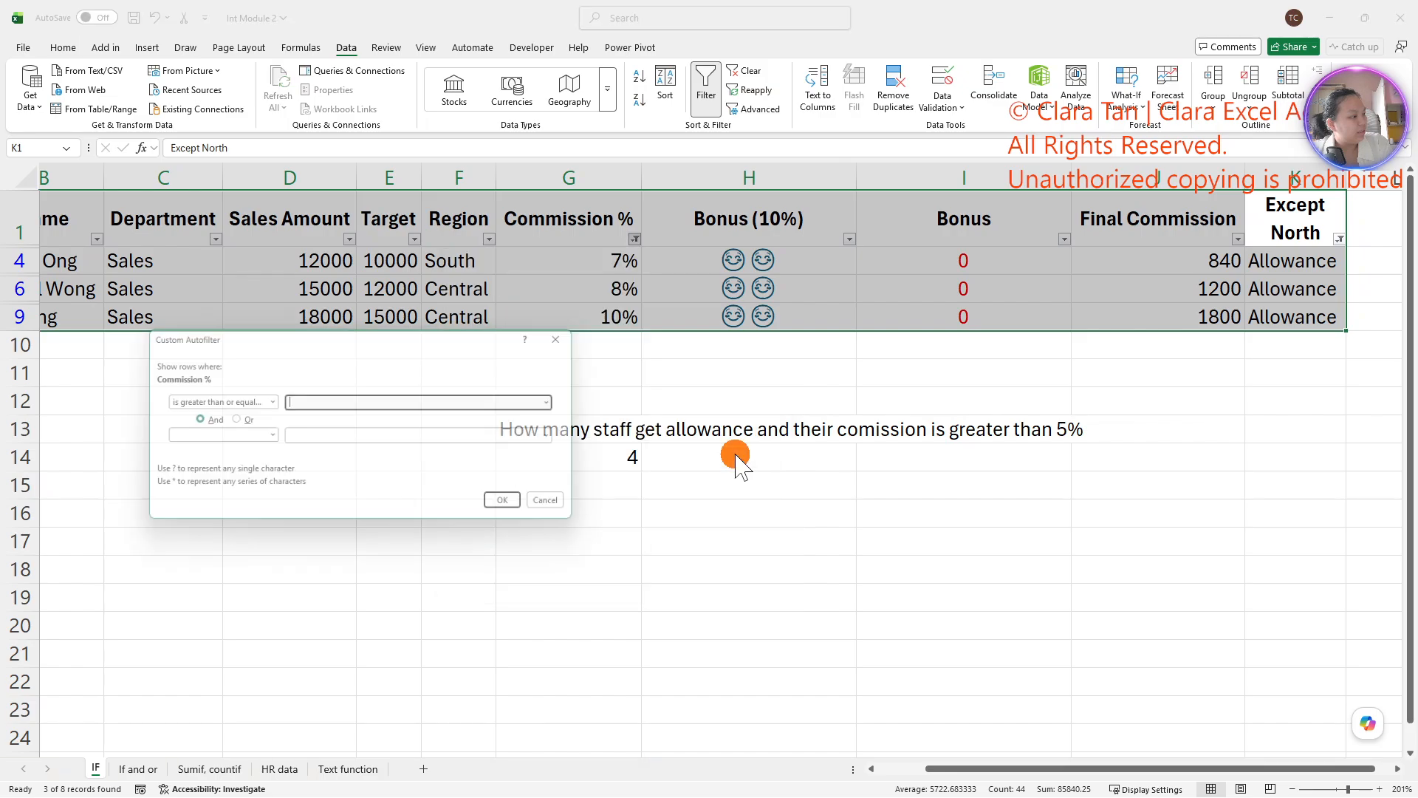
{"action": "type", "text": "5"}
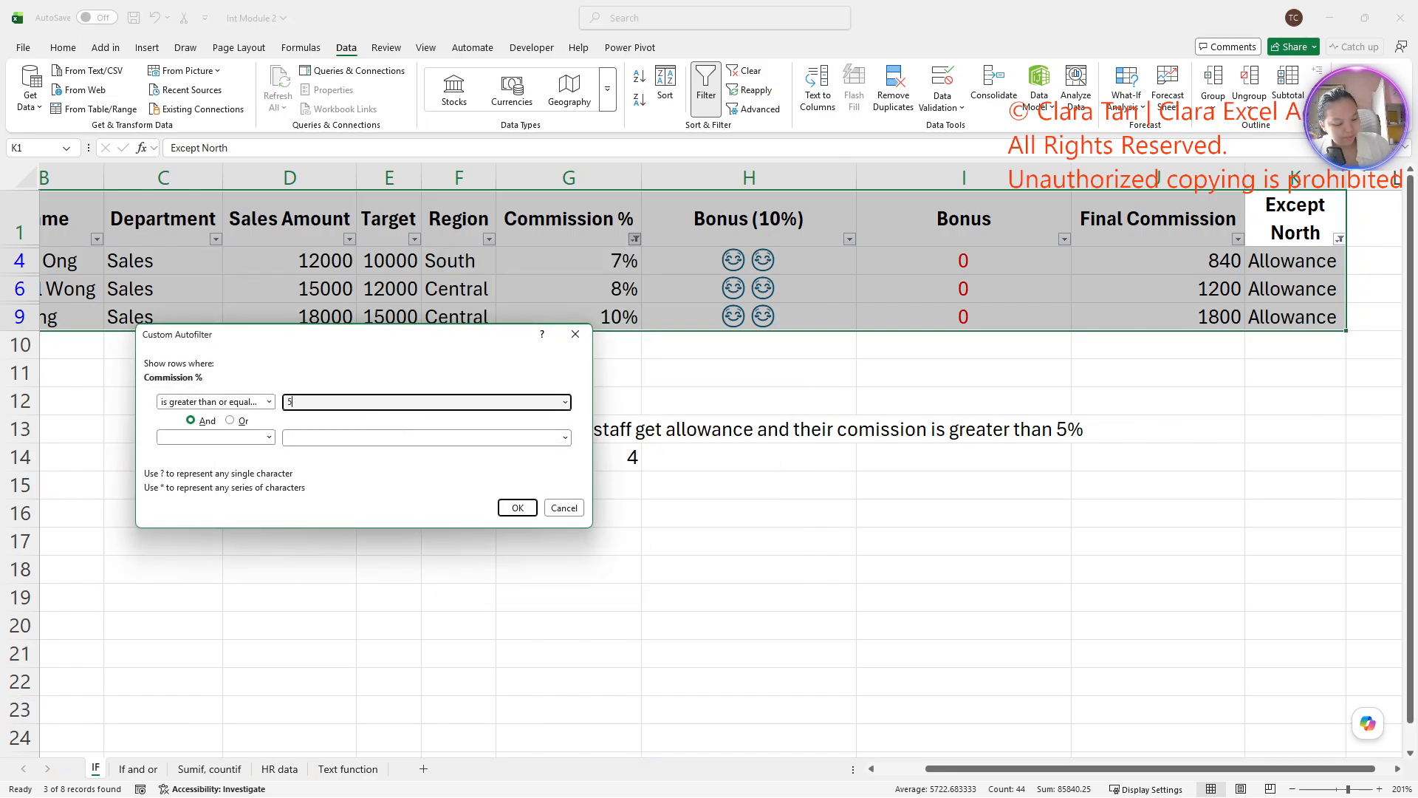
{"action": "type", "text": "%"}
{"action": "left_click", "coordinate": [517, 507]}
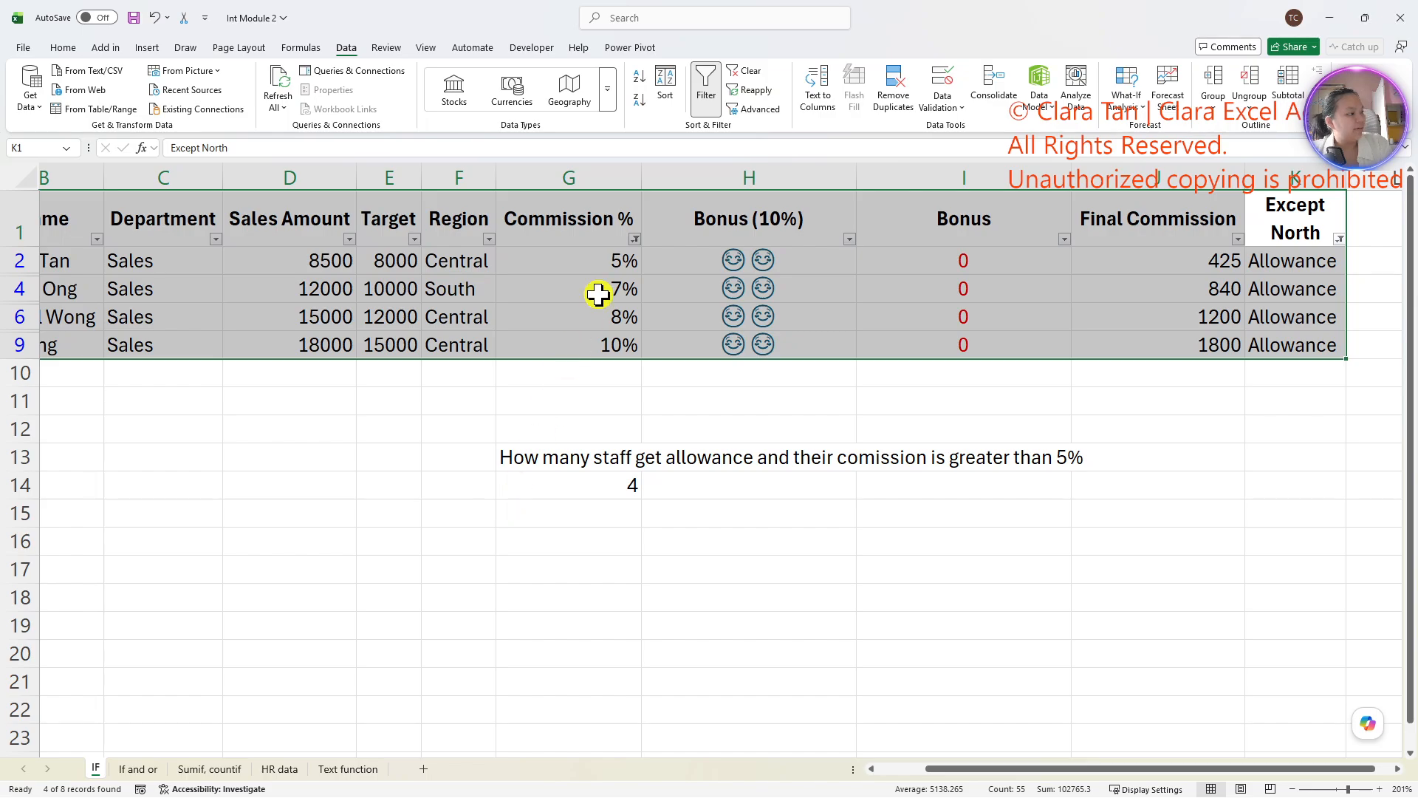
{"action": "left_click_drag", "start_coordinate": [602, 260], "coordinate": [613, 344]}
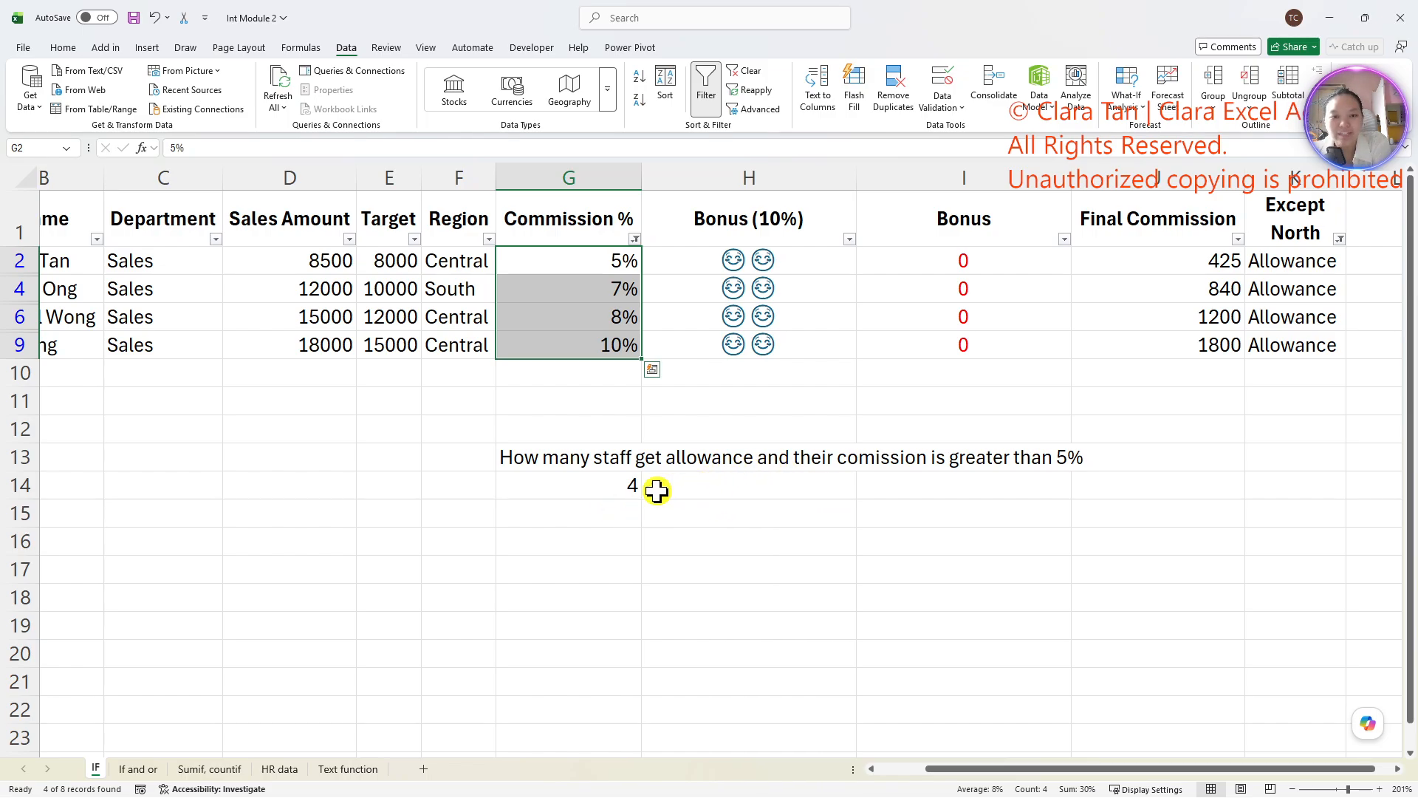
- Enter the label "Total Sales for staff get allowance, and their comission is greater than 5%" in cell G16
{"action": "left_click", "coordinate": [579, 533]}
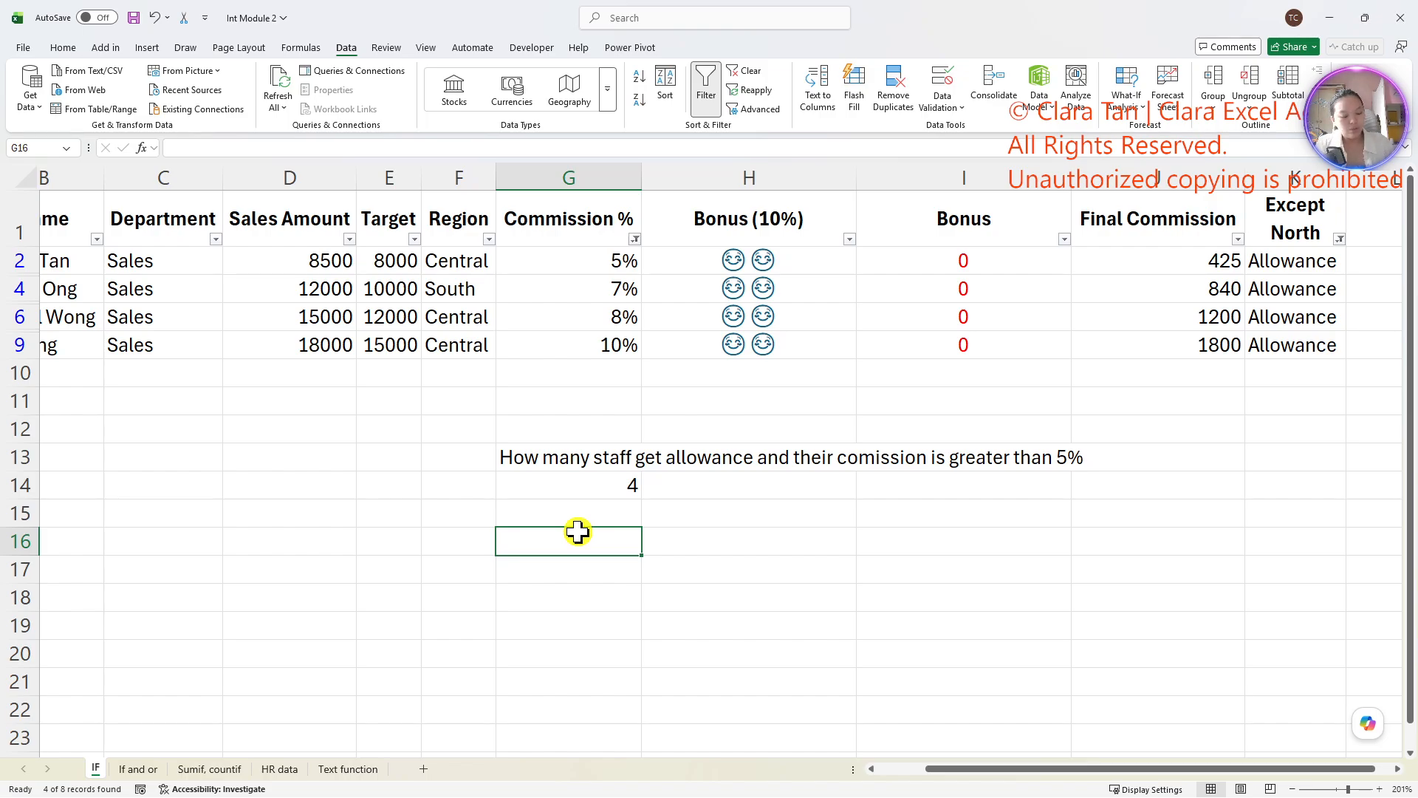
{"action": "type", "text": "TOtal"}
{"action": "key", "text": "BackSpace"}
{"action": "key", "text": "BackSpace"}
{"action": "key", "text": "BackSpace"}
{"action": "key", "text": "BackSpace"}
{"action": "type", "text": "otal"}
{"action": "key", "text": "BackSpace"}
{"action": "key", "text": "BackSpace"}
{"action": "key", "text": "BackSpace"}
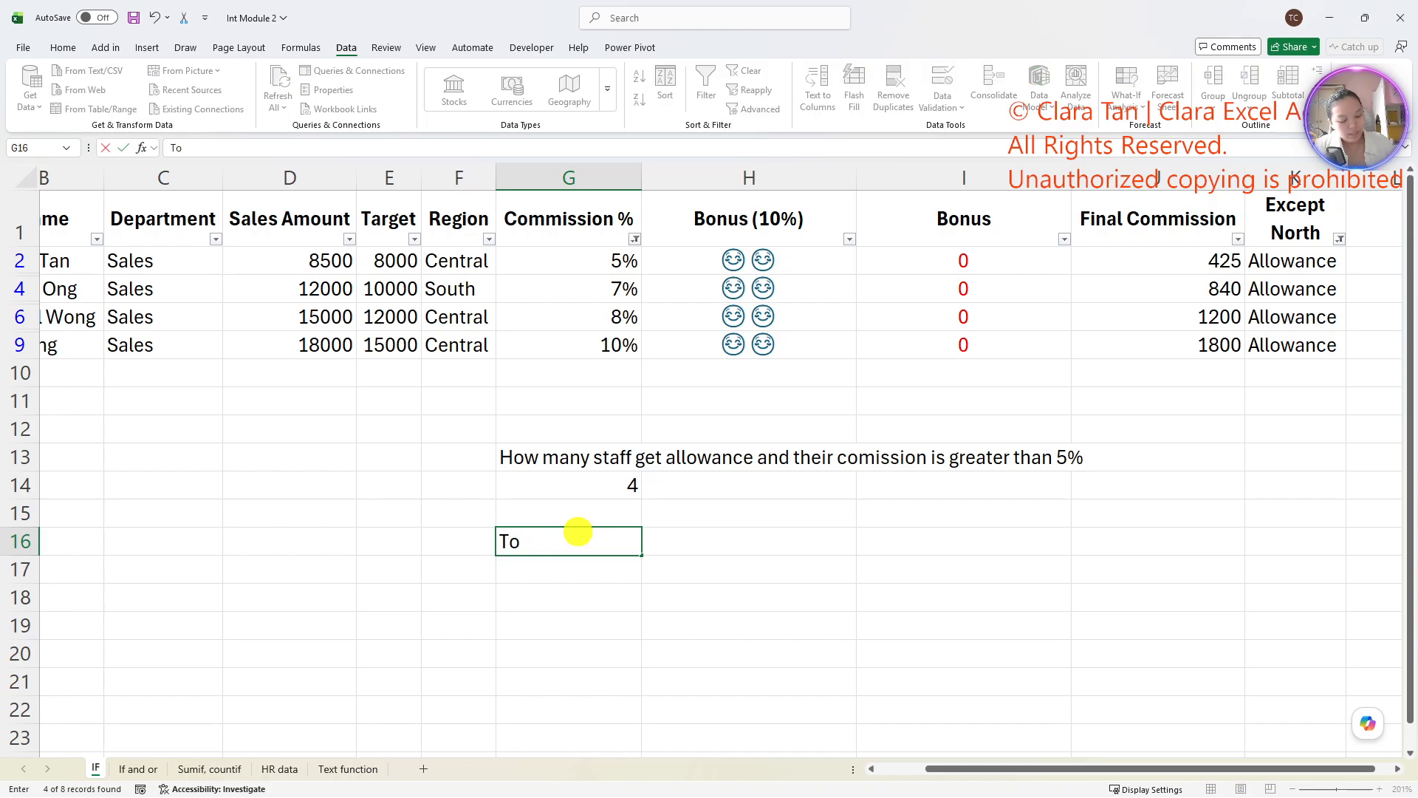
{"action": "type", "text": "tal Sales fo"}
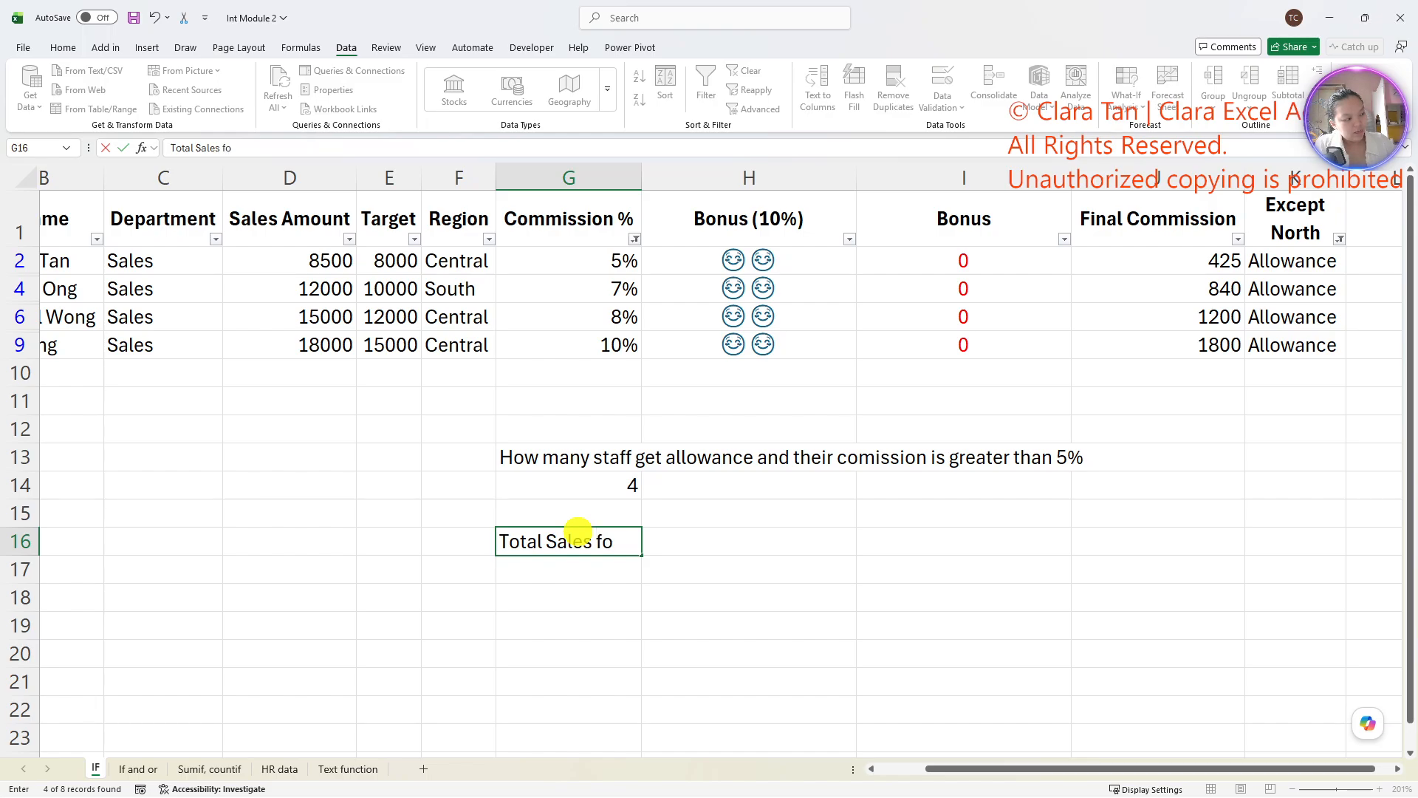
{"action": "type", "text": "r staff"}
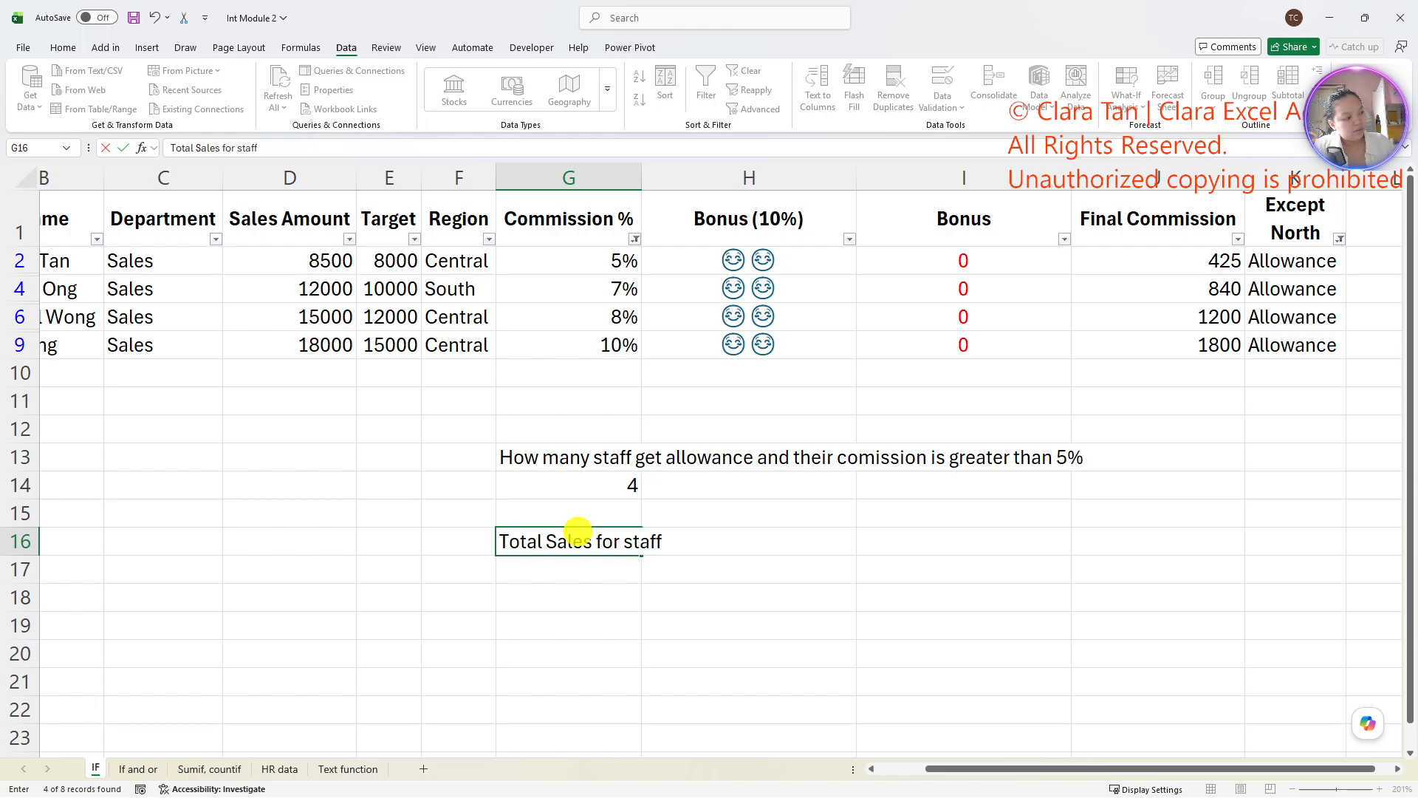
{"action": "type", "text": " get alloawa"}
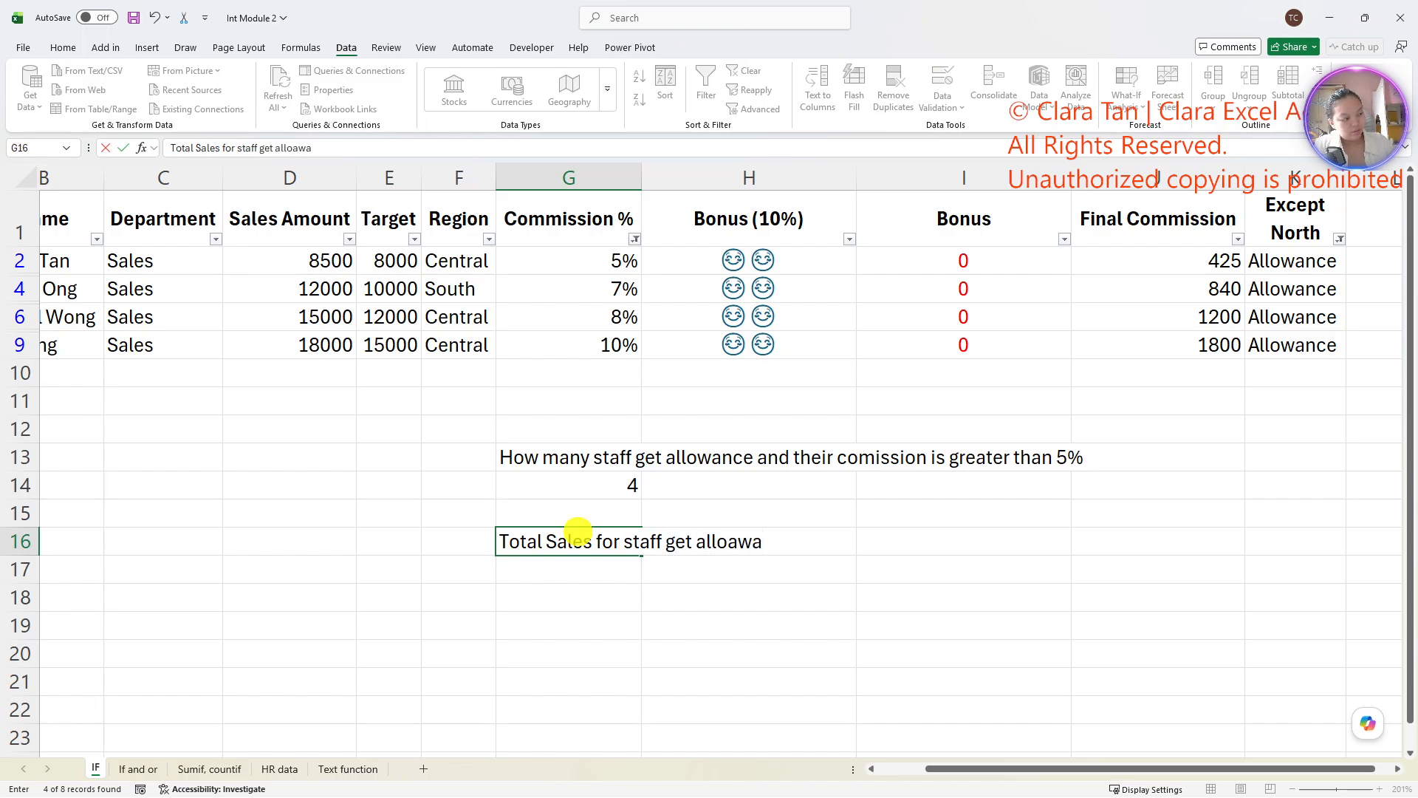
{"action": "key", "text": "BackSpace"}
{"action": "key", "text": "BackSpace"}
{"action": "key", "text": "BackSpace"}
{"action": "type", "text": "wance, and their"}
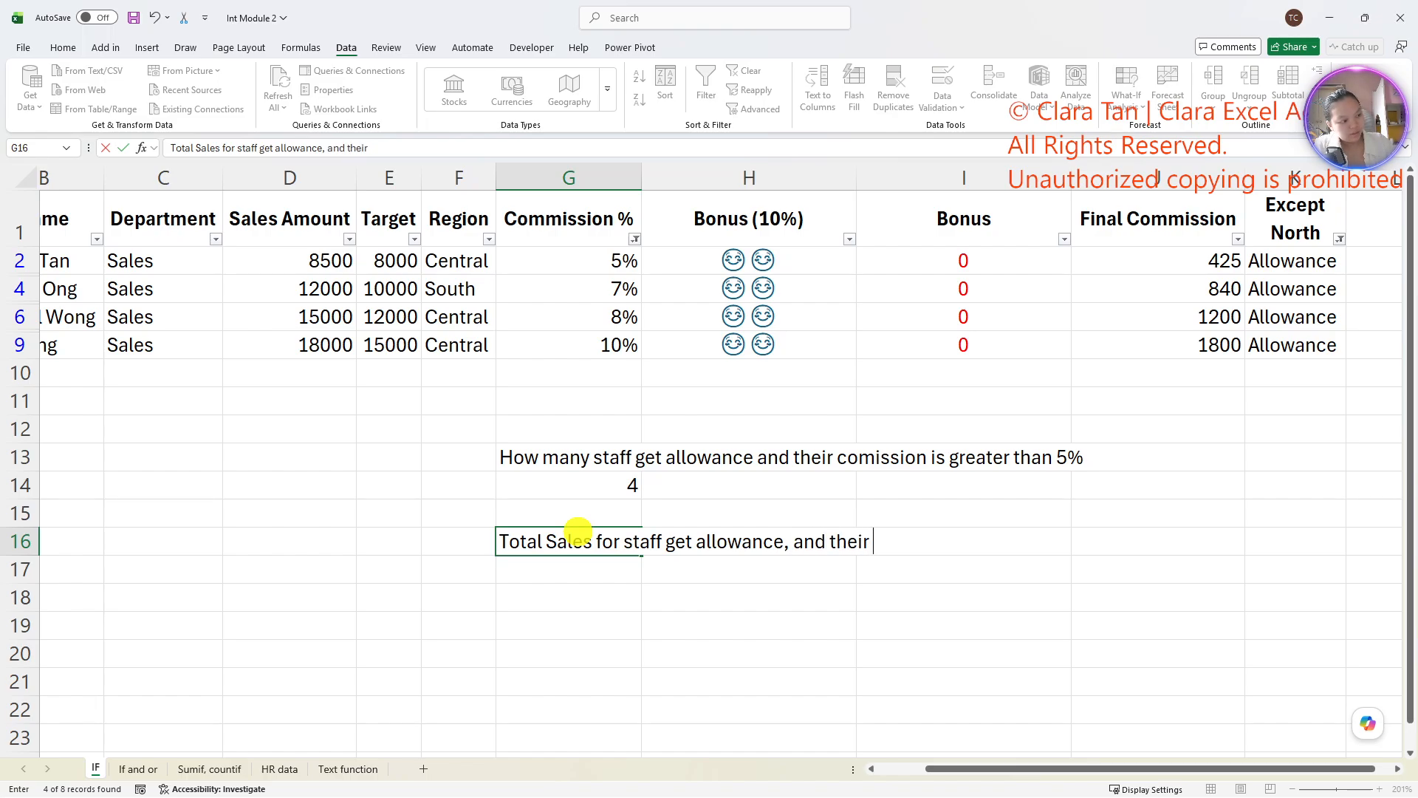
{"action": "type", "text": " comi"}
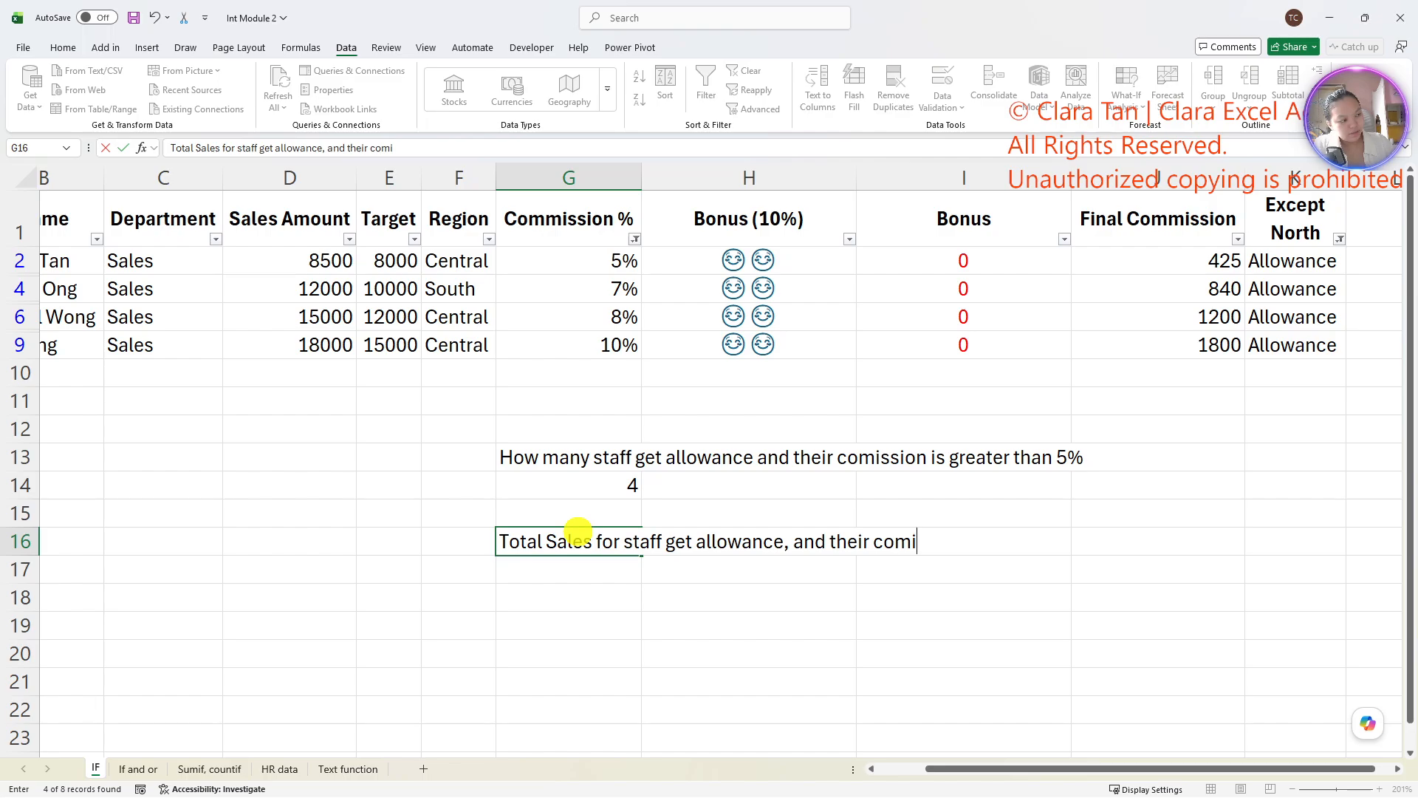
{"action": "type", "text": "ssion is g"}
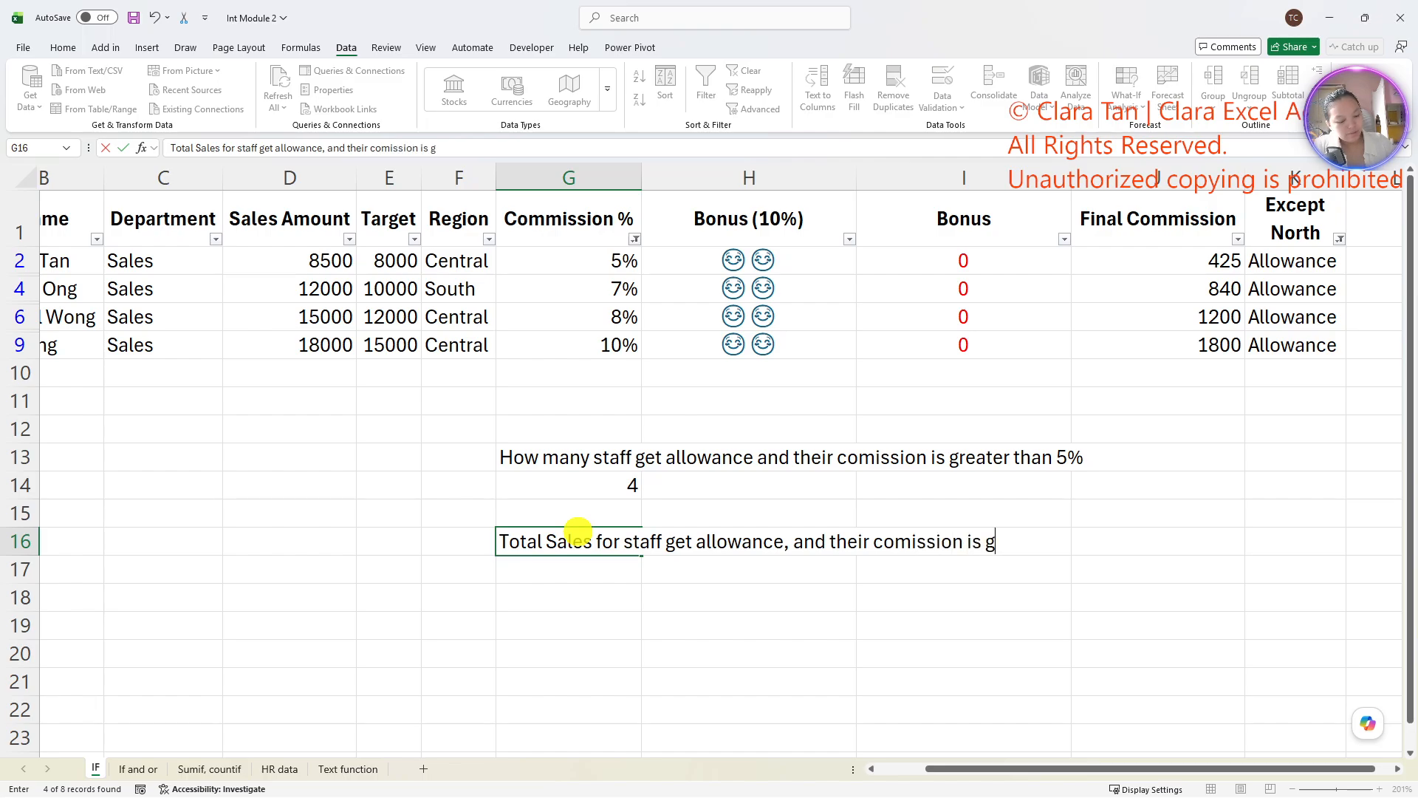
{"action": "type", "text": "reather tha"}
{"action": "key", "text": "BackSpace"}
{"action": "key", "text": "BackSpace"}
{"action": "type", "text": "ather than"}
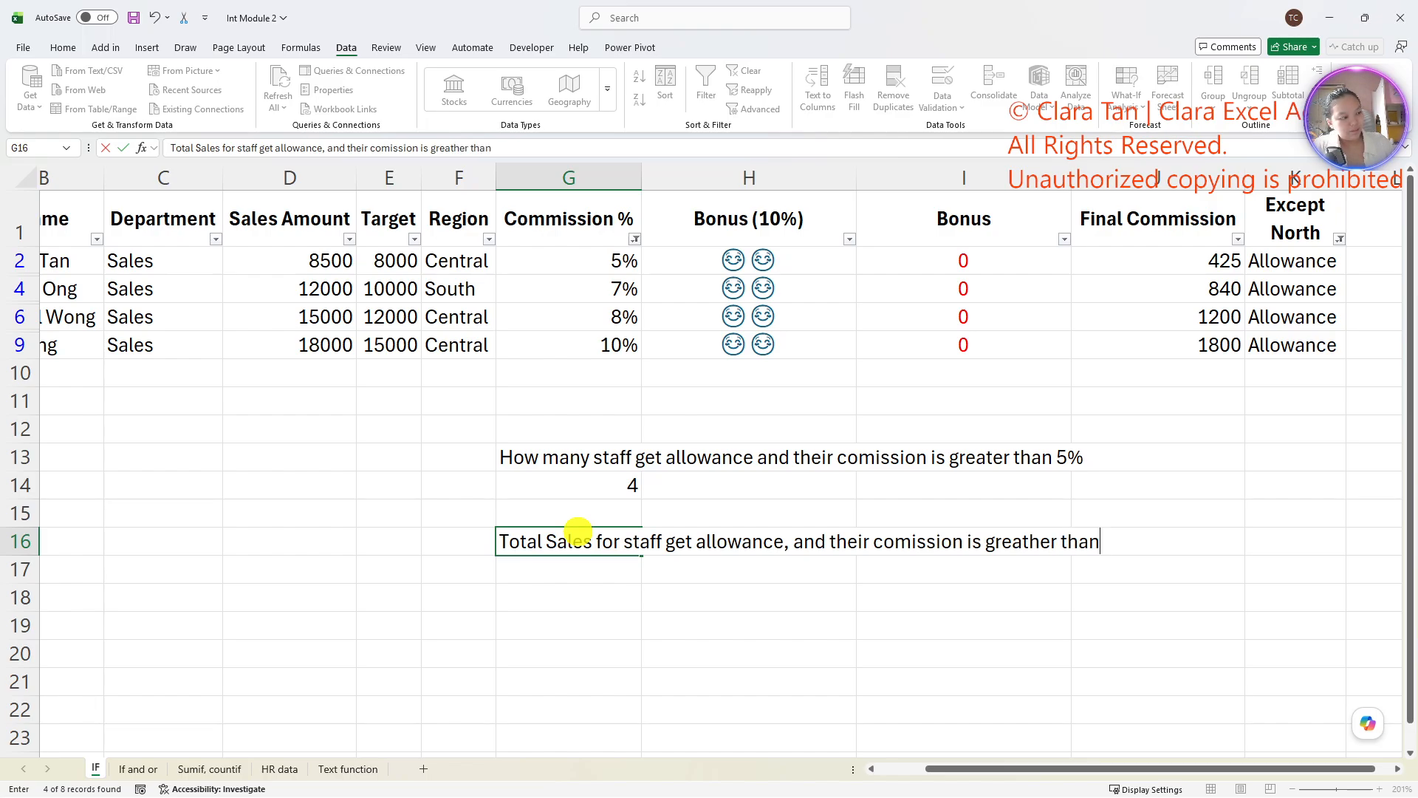
{"action": "key", "text": "BackSpace"}
{"action": "key", "text": "BackSpace"}
{"action": "key", "text": "BackSpace"}
{"action": "key", "text": "BackSpace"}
{"action": "key", "text": "BackSpace"}
{"action": "key", "text": "BackSpace"}
{"action": "key", "text": "BackSpace"}
{"action": "type", "text": "te"}
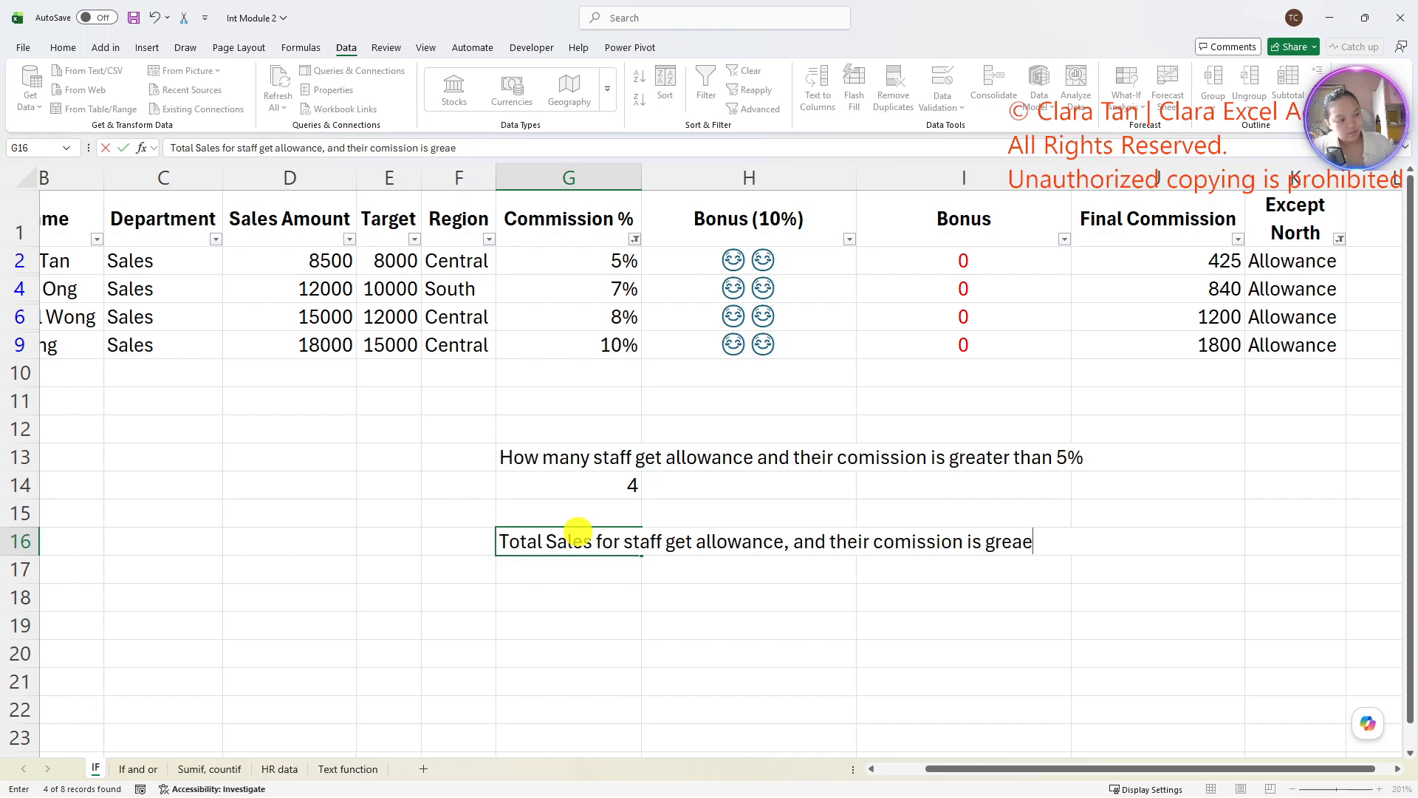
{"action": "key", "text": "BackSpace"}
{"action": "key", "text": "BackSpace"}
{"action": "type", "text": "te tha than"}
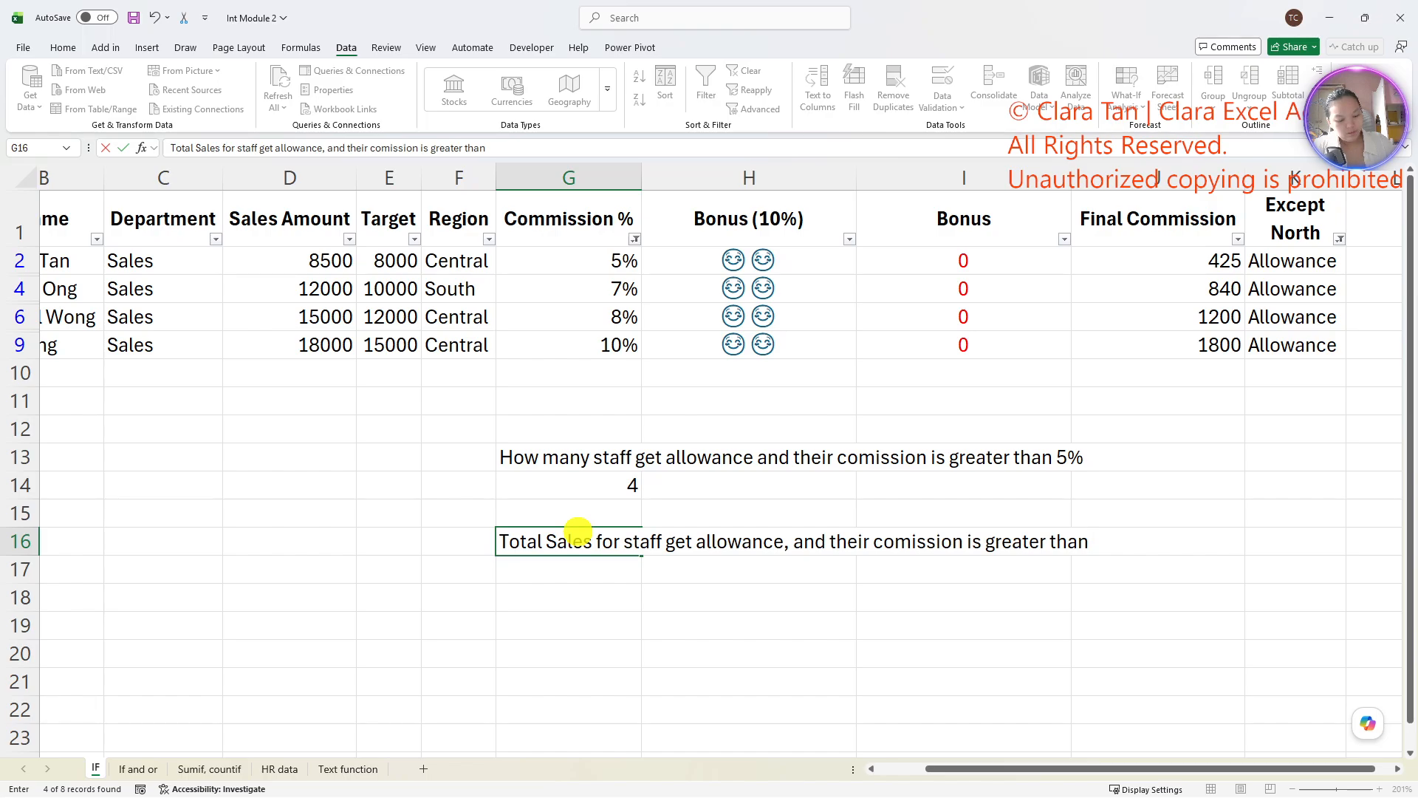
{"action": "type", "text": " 5%"}
{"action": "key", "text": "Return"}
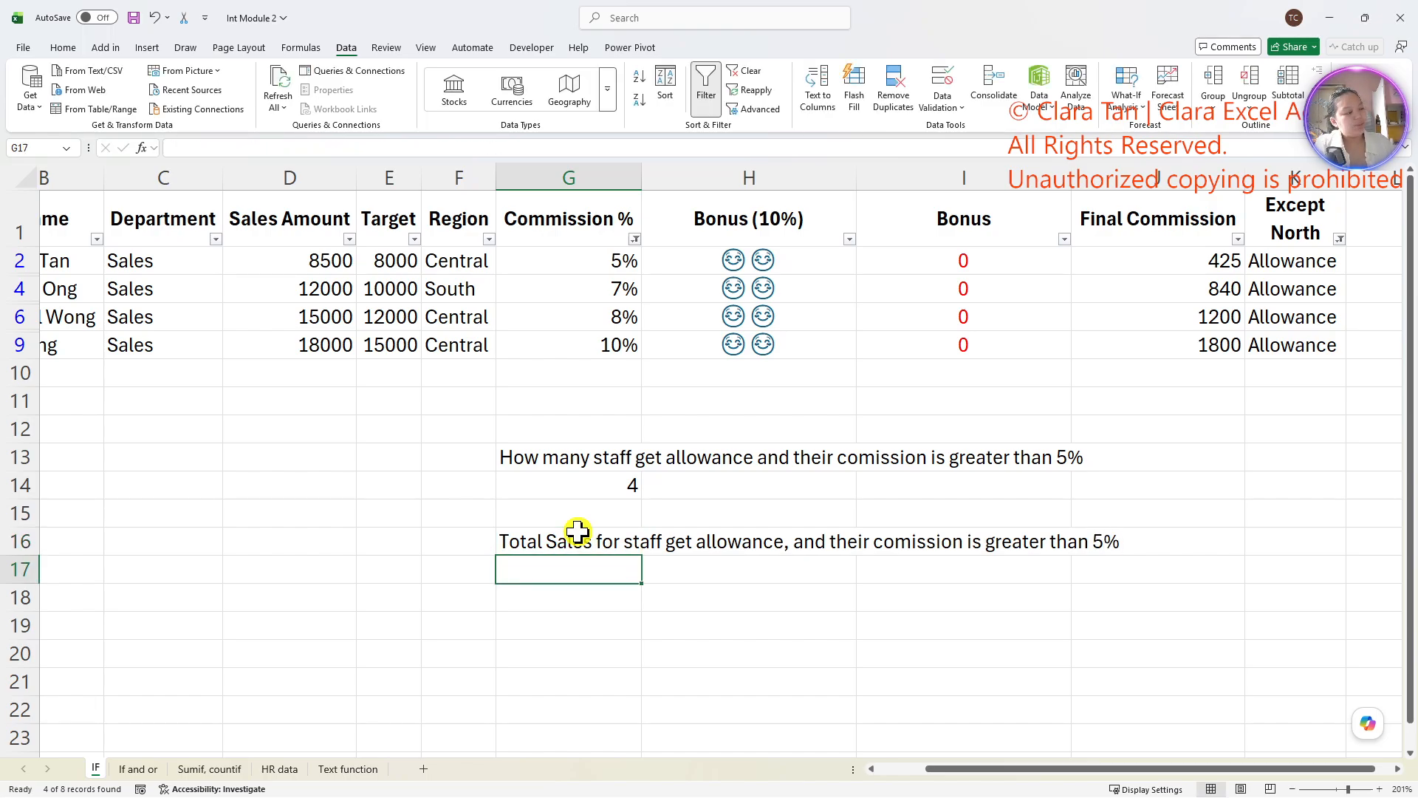
{"action": "type", "text": "=sumifs"}
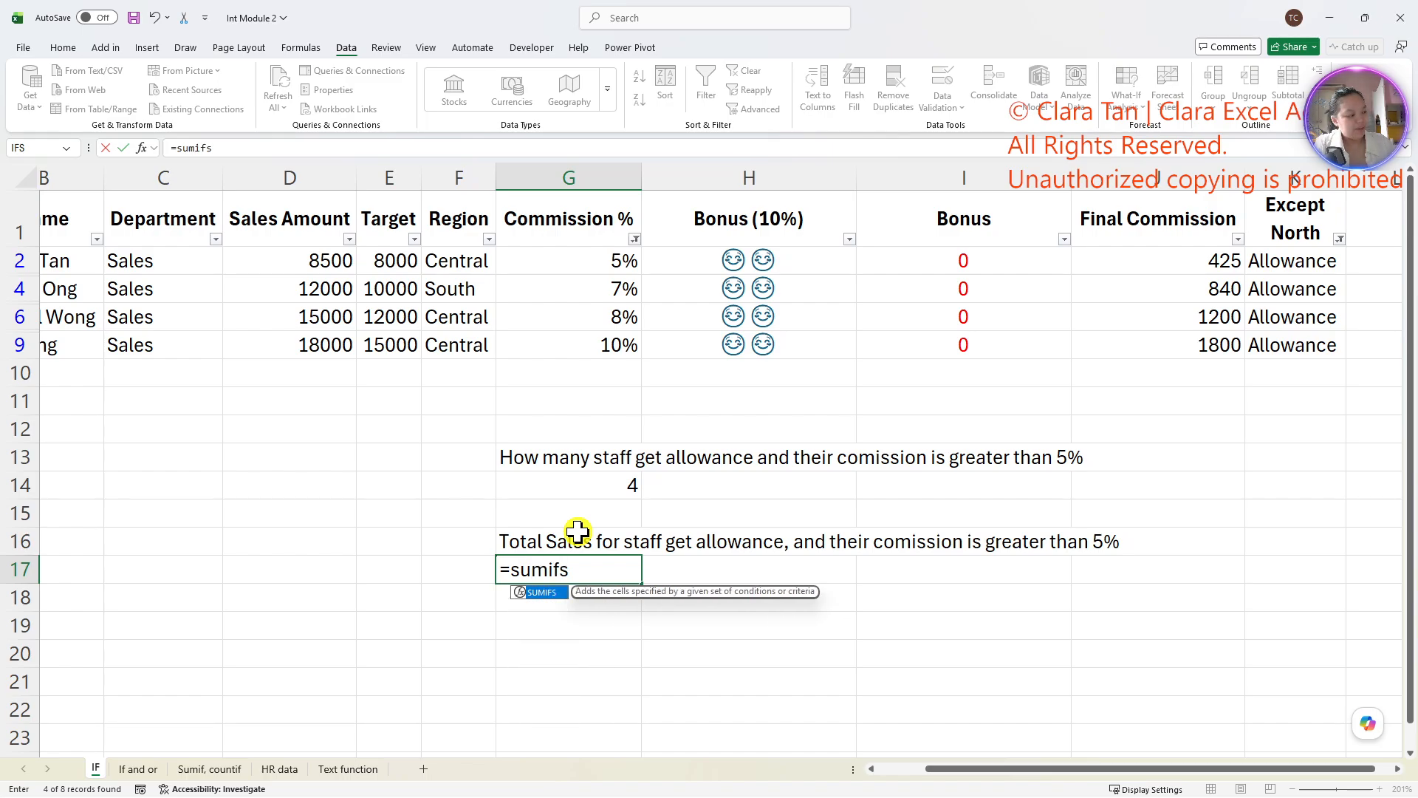
{"action": "key", "text": "Tab"}
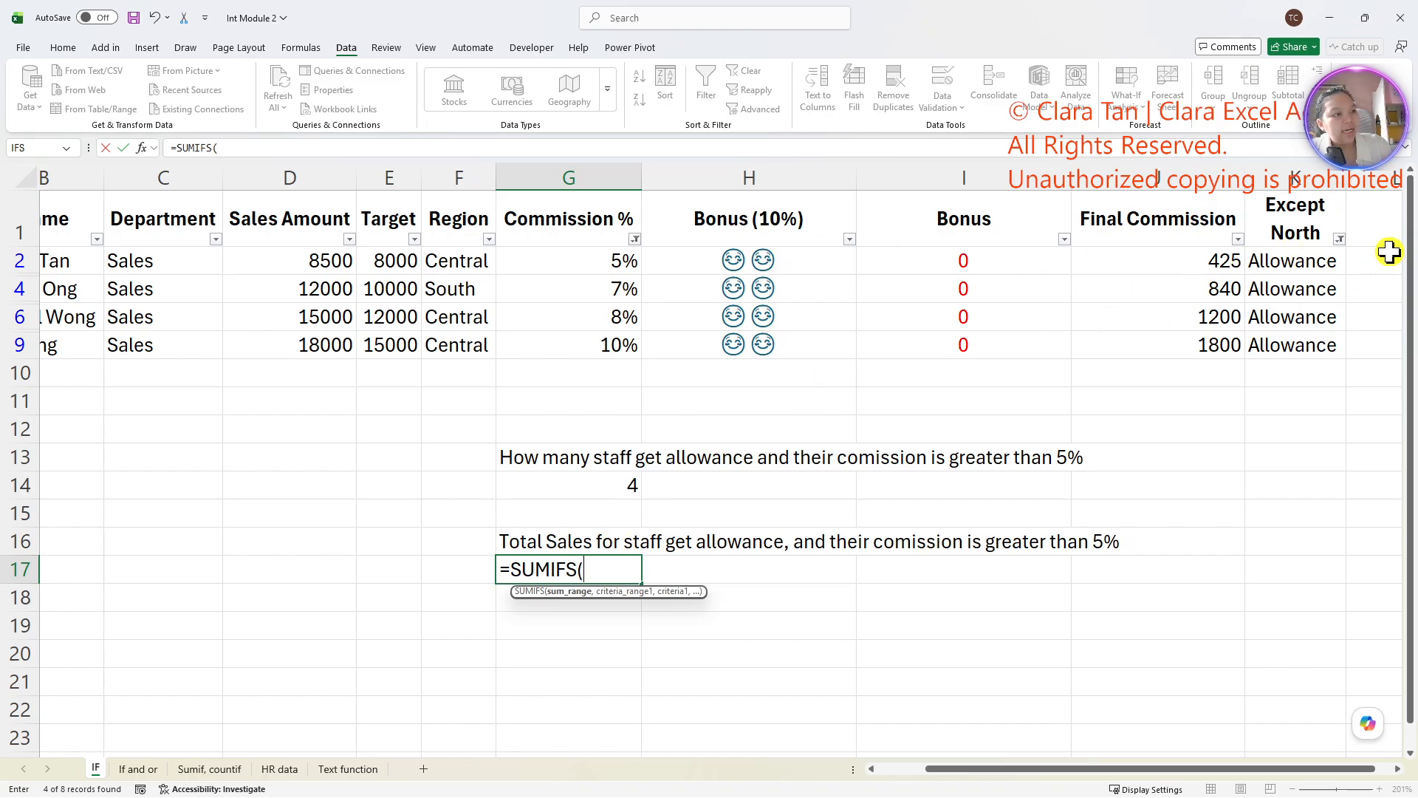
{"action": "key", "text": "Escape"}
- Clear the filters from the Except North and Commission % columns
{"action": "left_click", "coordinate": [1339, 239]}
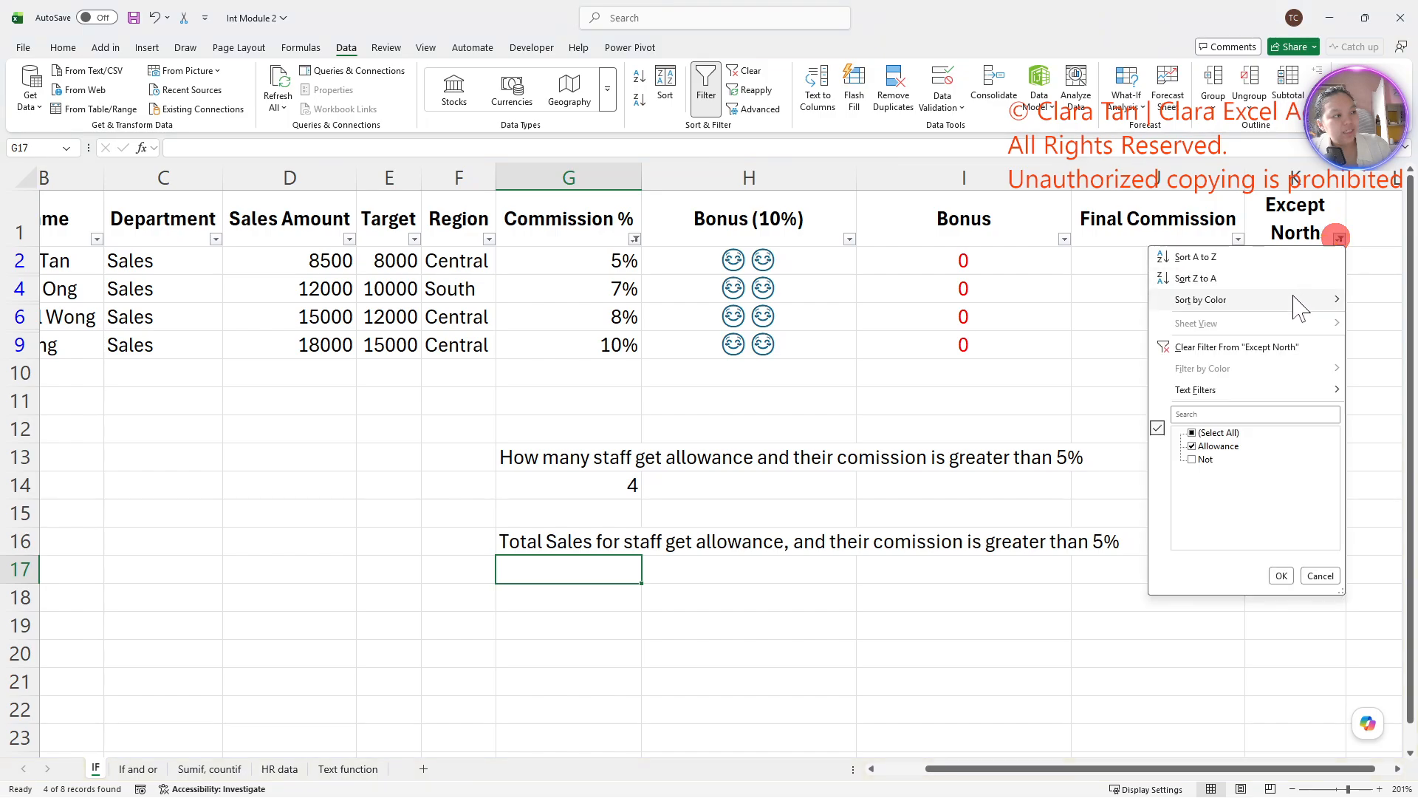
{"action": "left_click", "coordinate": [1277, 349]}
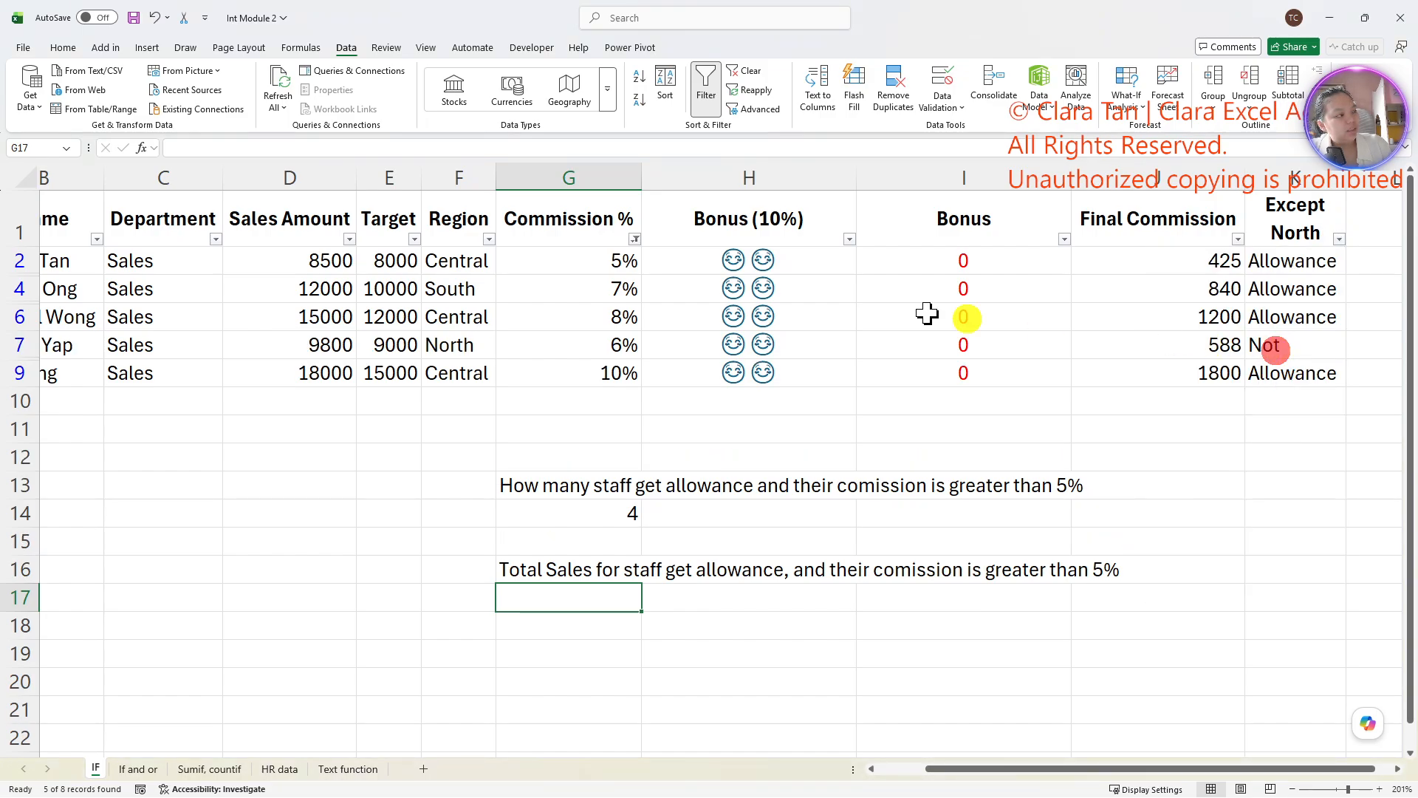
{"action": "left_click", "coordinate": [635, 239]}
{"action": "left_click", "coordinate": [584, 347]}
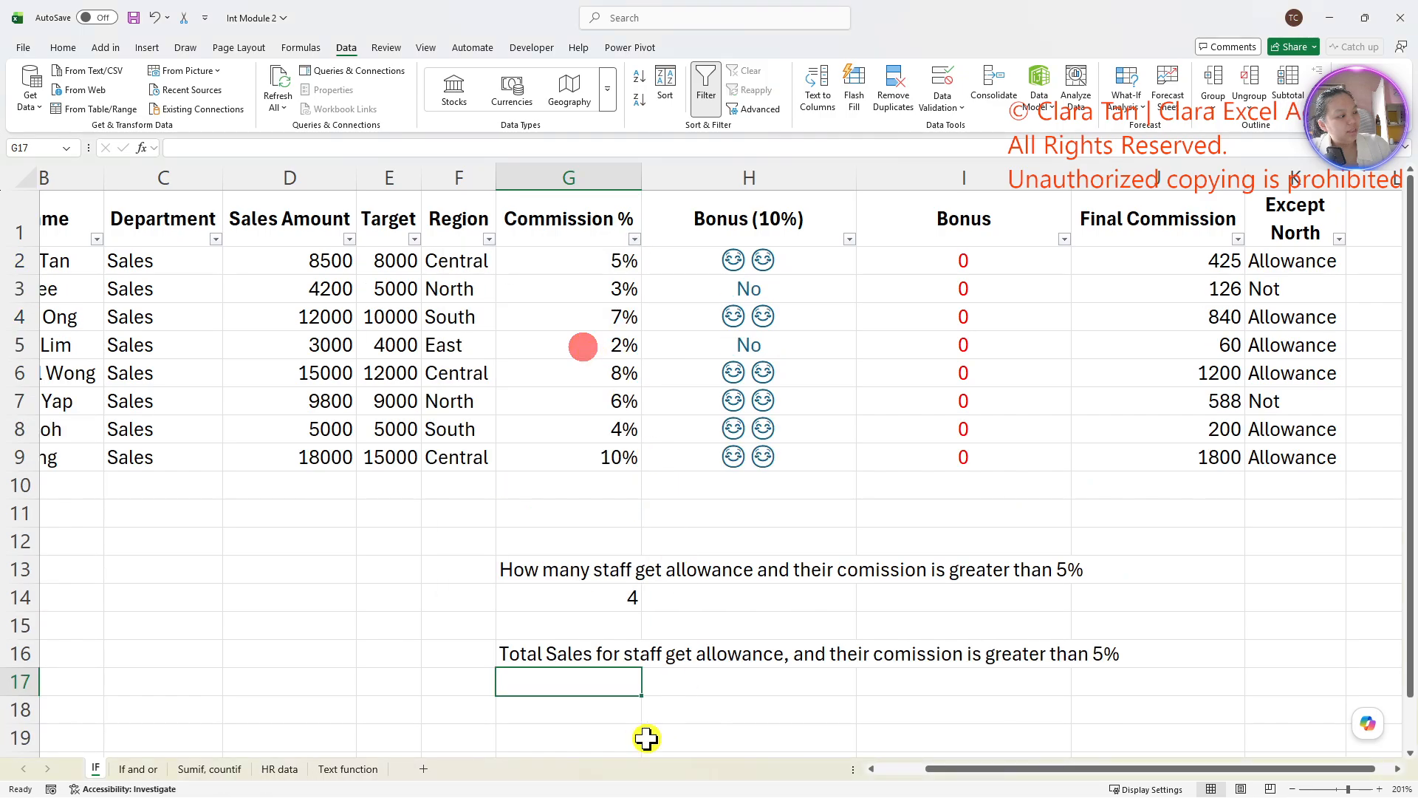
- Start a SUMIFS formula in cell G17 with the Sales Amount values D2:D9 as the sum range
{"action": "double_click", "coordinate": [595, 686]}
{"action": "type", "text": "=sumi"}
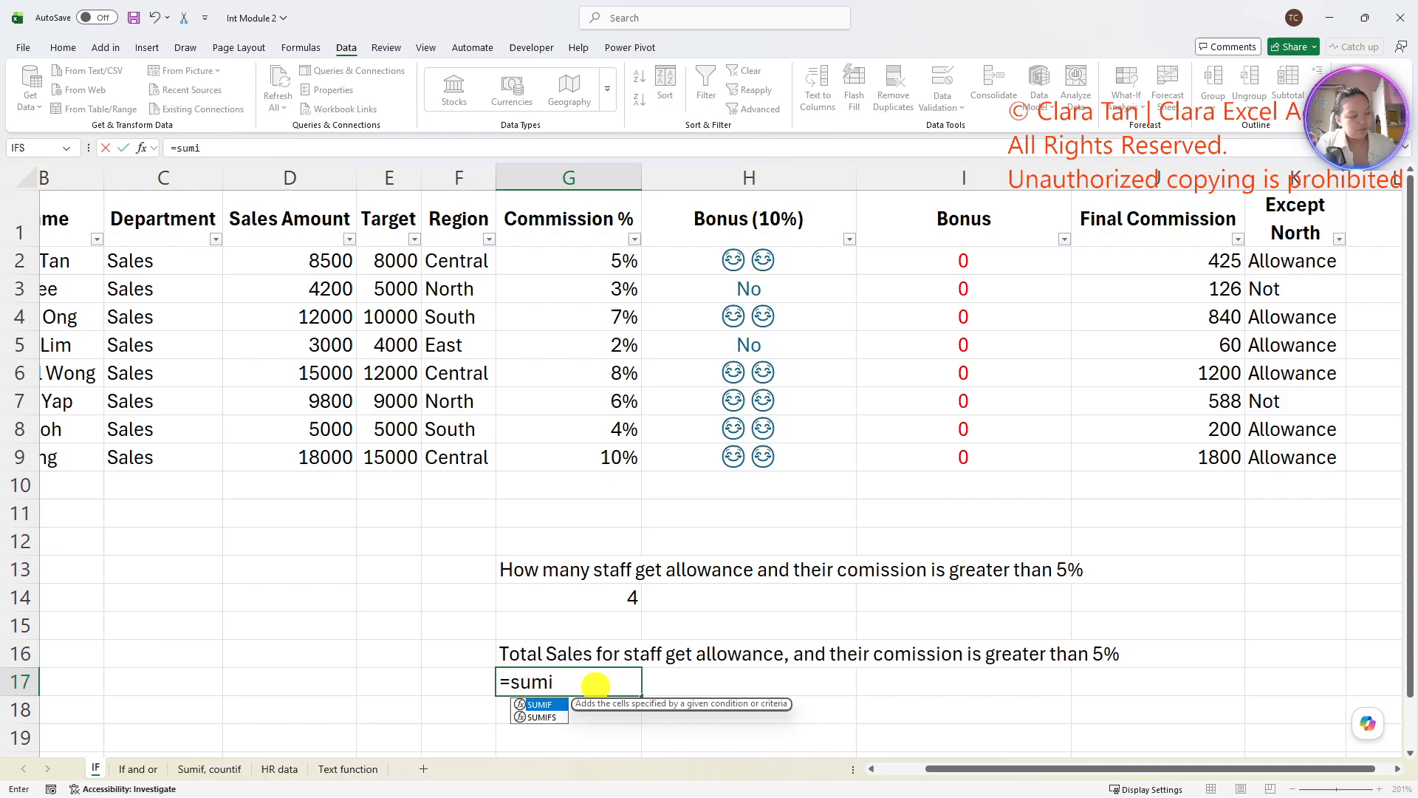
{"action": "key", "text": "Down"}
{"action": "key", "text": "Tab"}
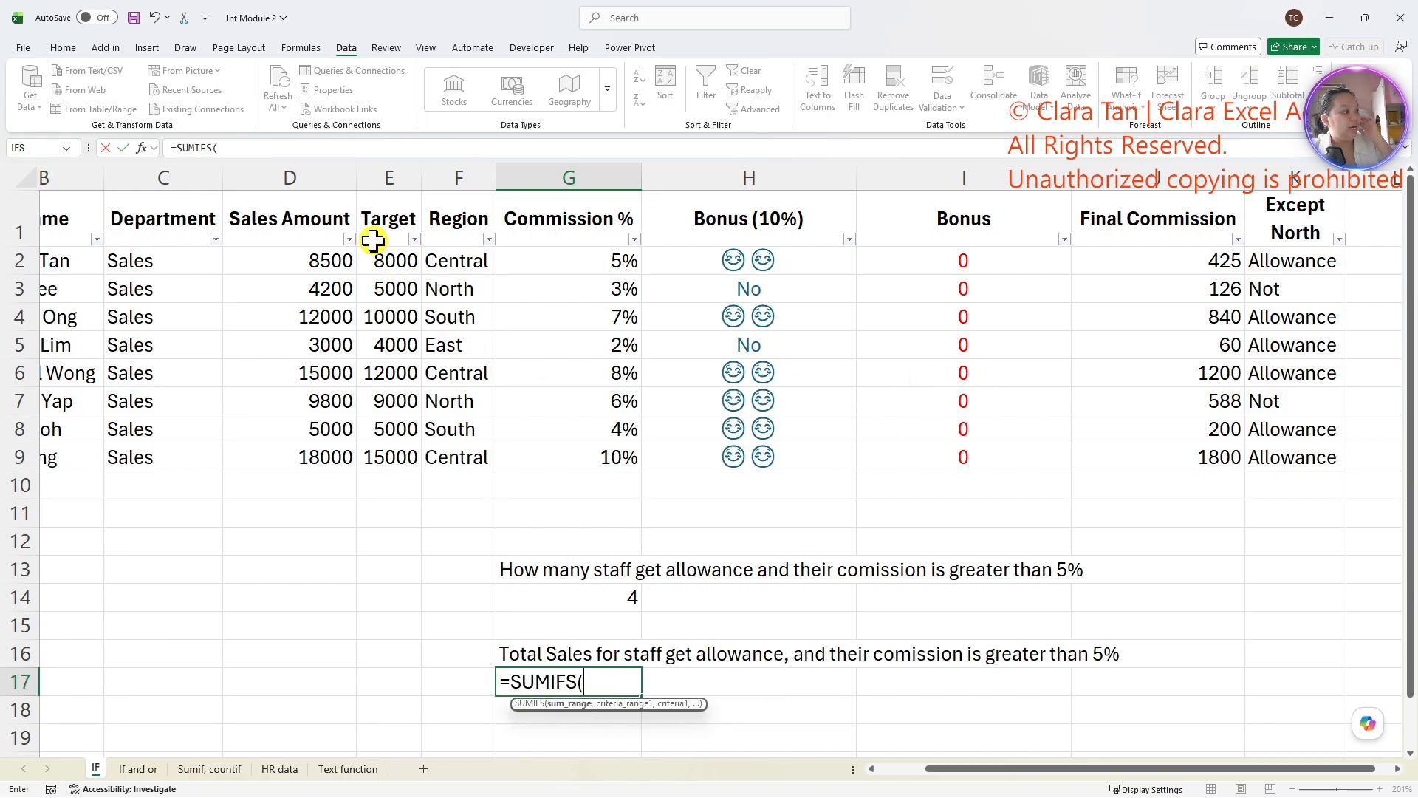
{"action": "left_click_drag", "start_coordinate": [322, 254], "coordinate": [313, 459]}
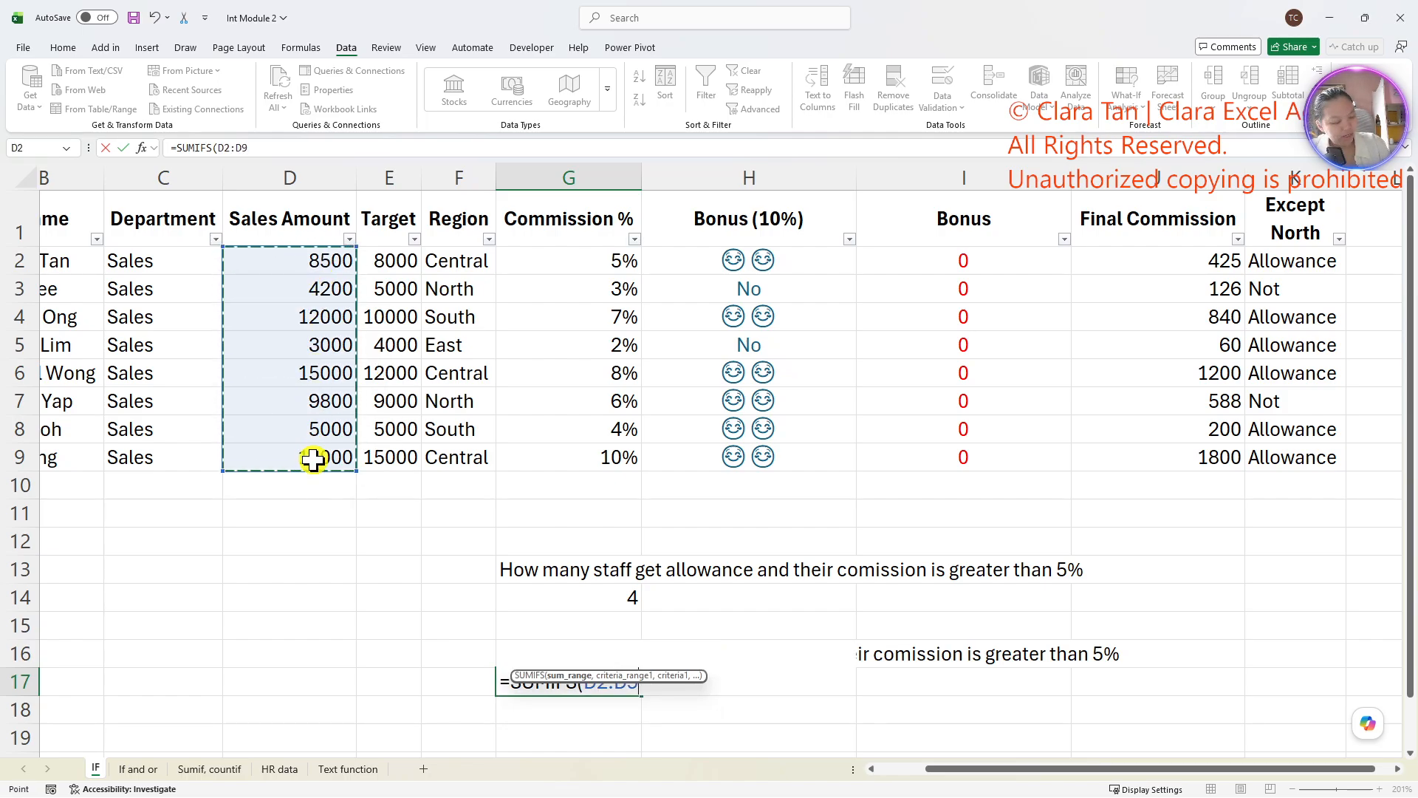
{"action": "type", "text": ","}
- Add the Except North range K2:K9 with the criterion "Allowance" as the first condition of the SUMIFS formula
{"action": "left_click_drag", "start_coordinate": [1265, 260], "coordinate": [1270, 454]}
{"action": "type", "text": ",\"A"}
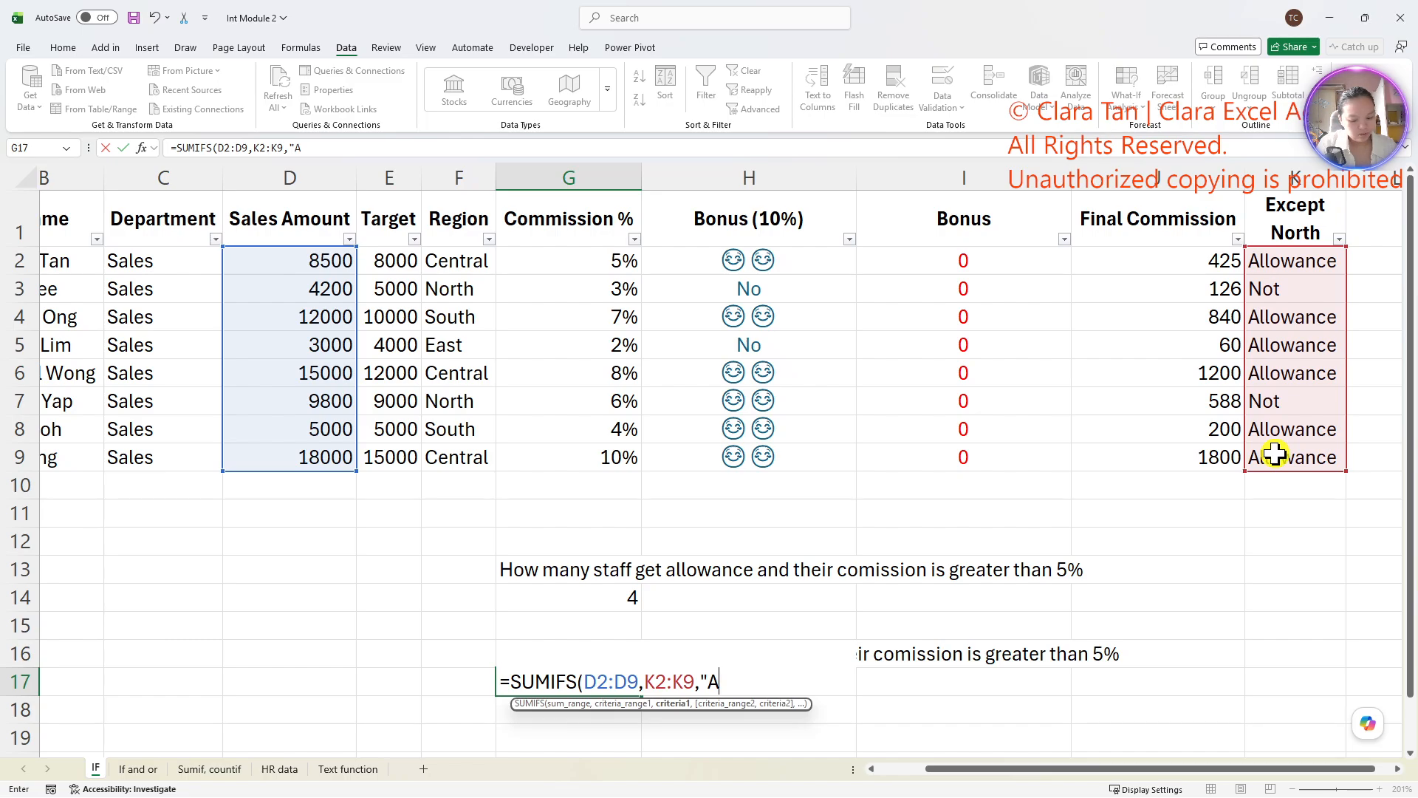
{"action": "type", "text": "llowance\""}
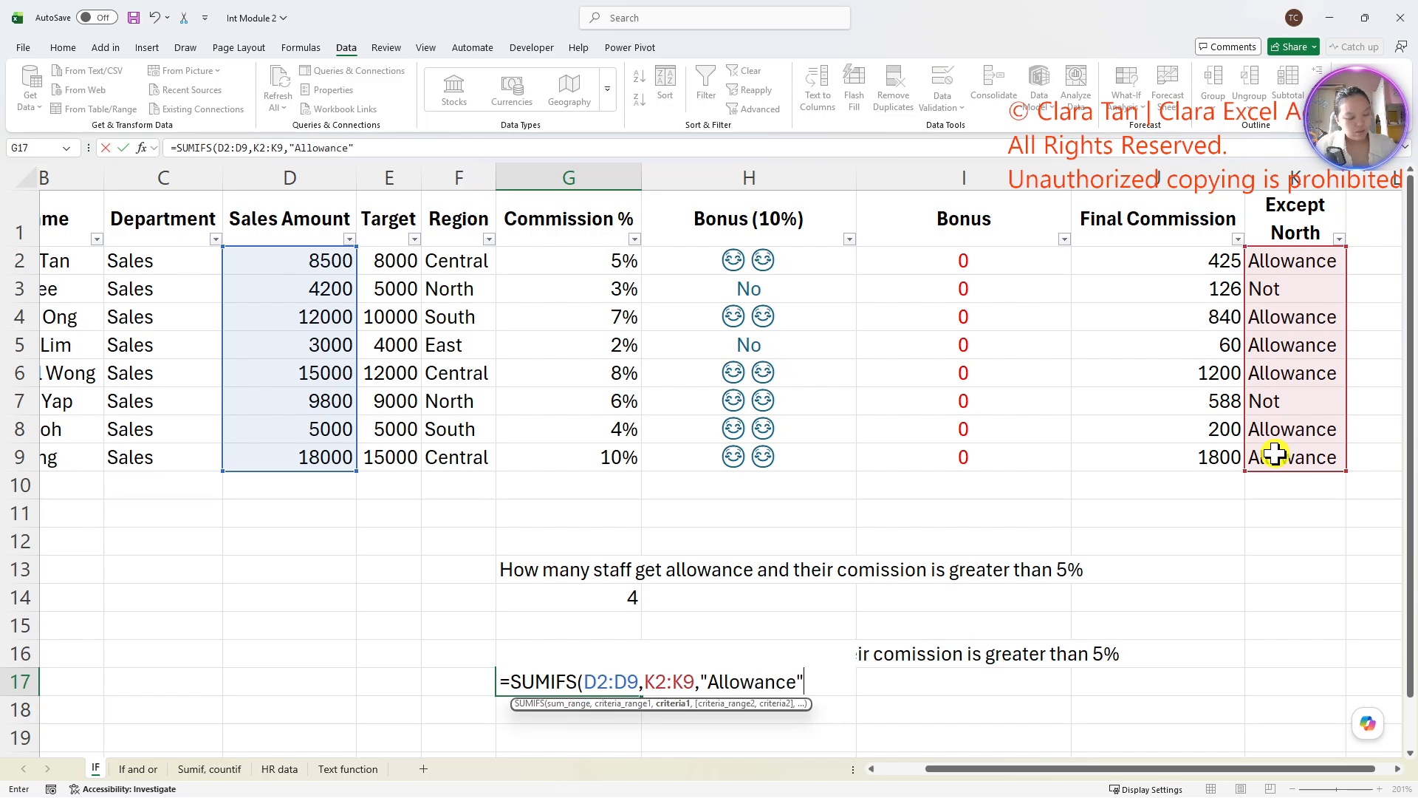
{"action": "type", "text": ","}
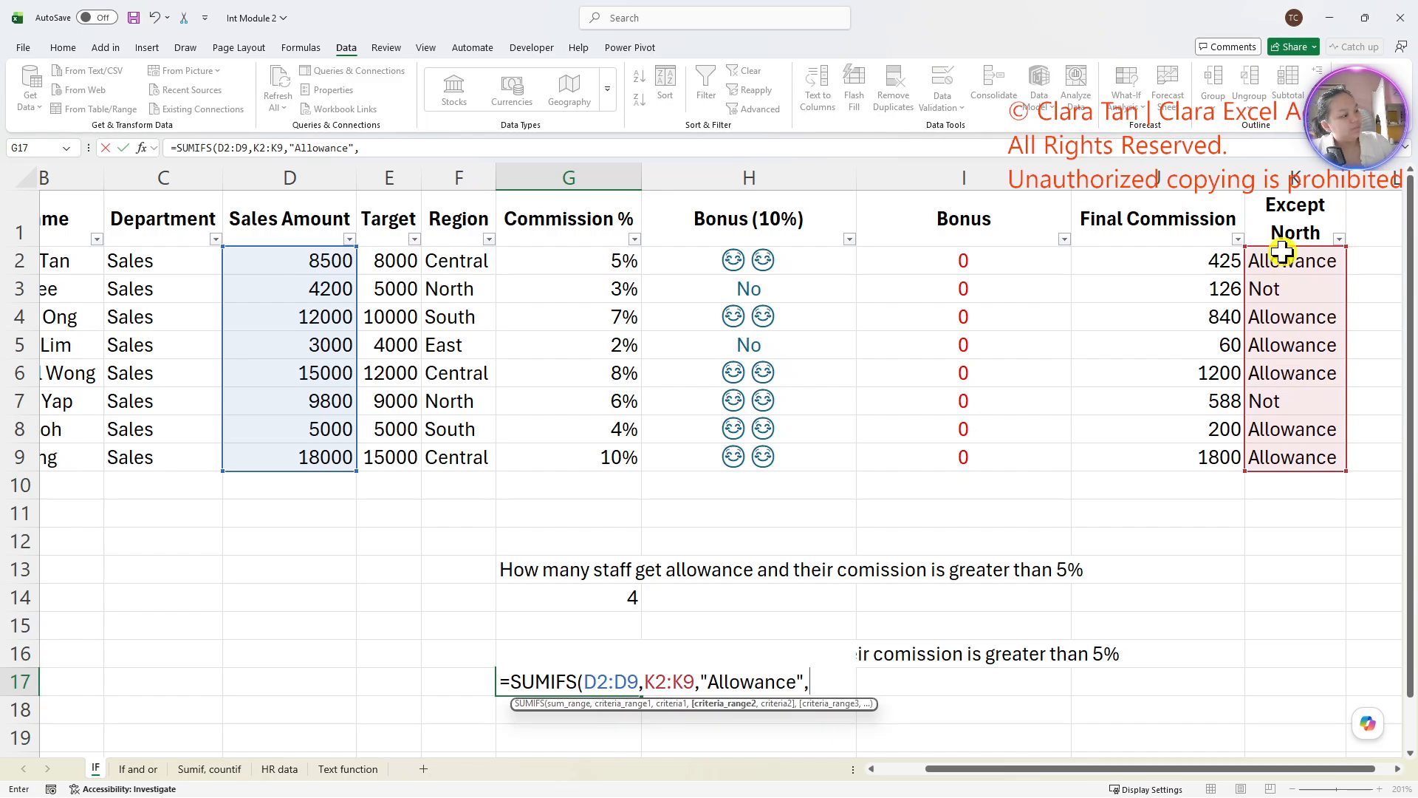
- Add the Commission % range G2:G9 with the criterion ">=5%" as the second condition and complete the formula in G17
{"action": "left_click_drag", "start_coordinate": [624, 255], "coordinate": [626, 472]}
{"action": "type", "text": ",\">=5%"}
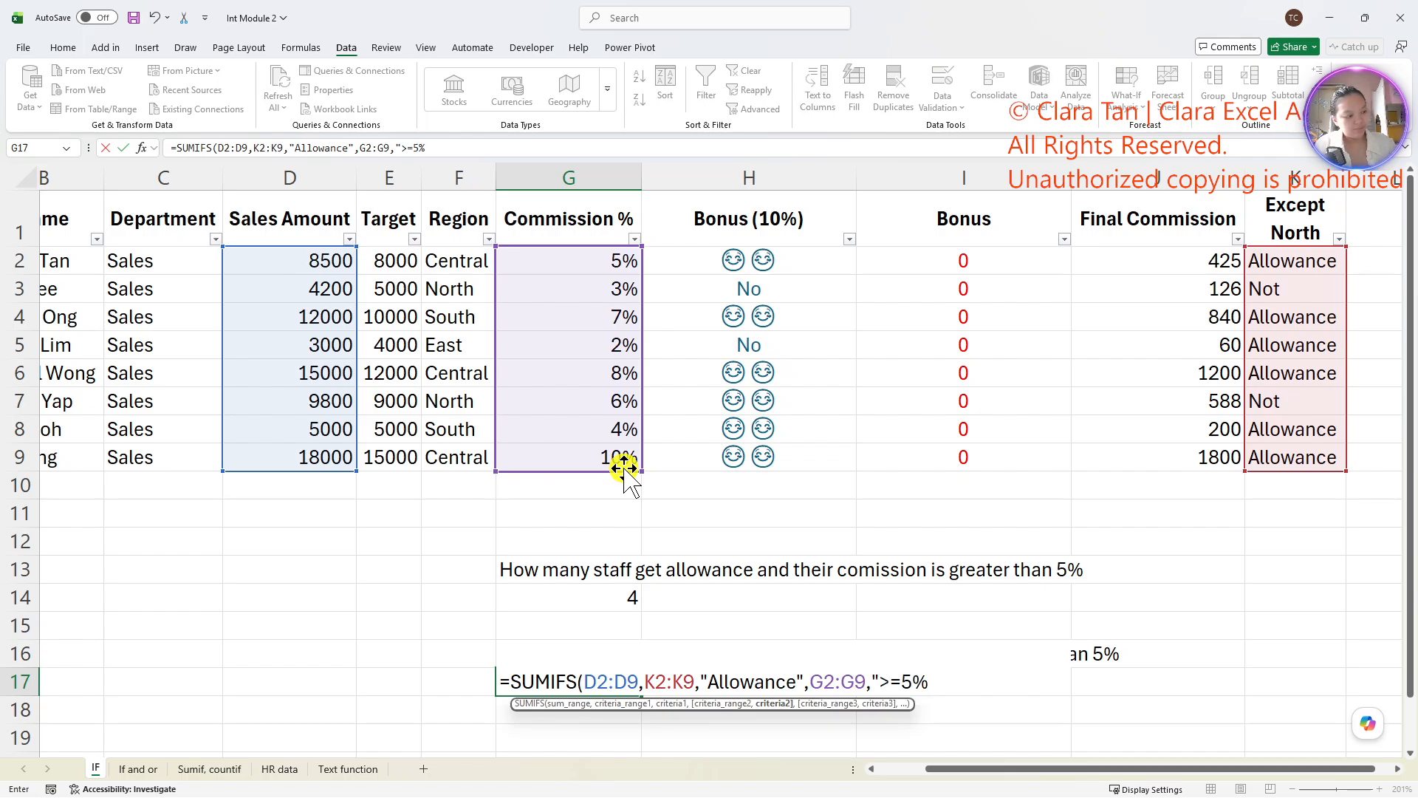
{"action": "type", "text": "\""}
{"action": "key", "text": "Return"}
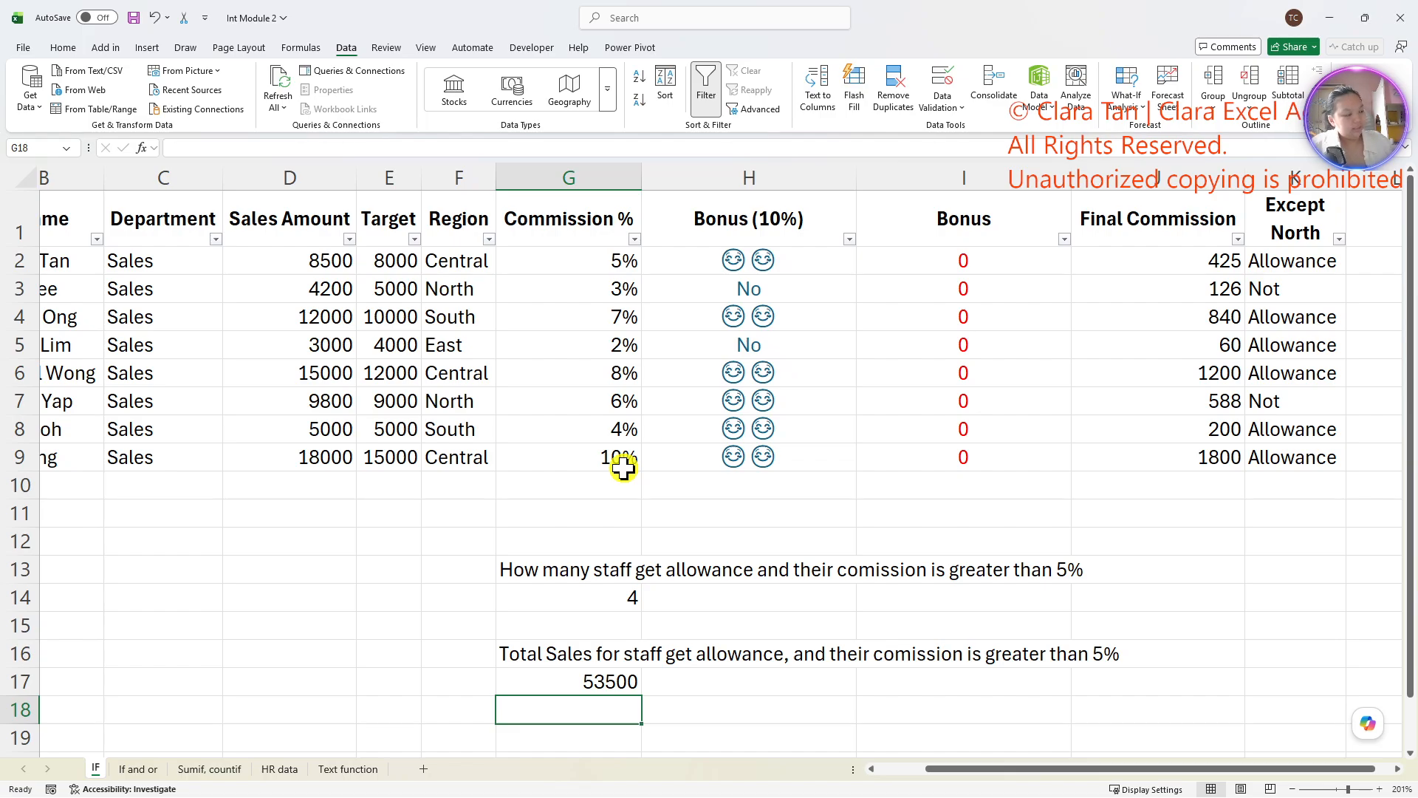
{"action": "left_click", "coordinate": [597, 684]}
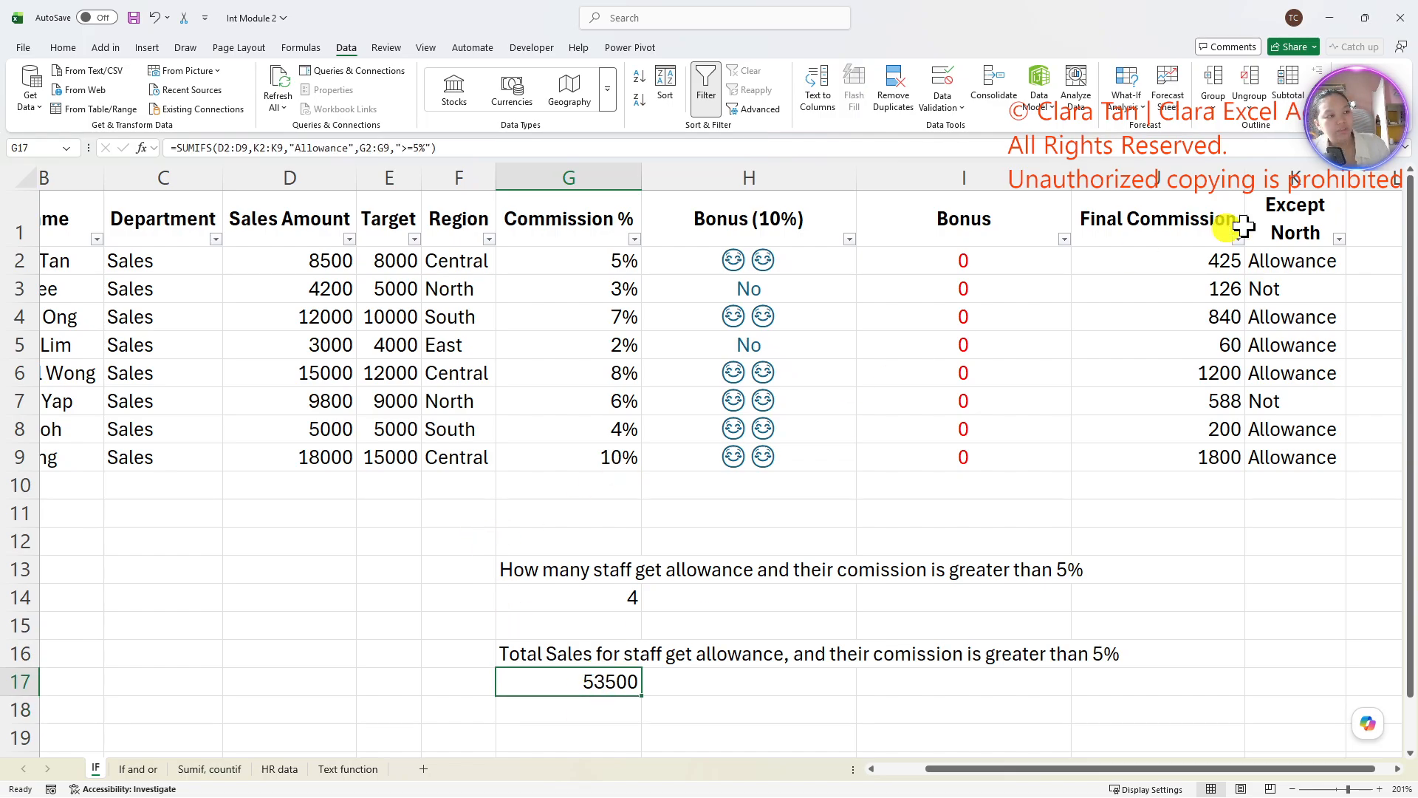
- Filter the Except North column to show only Allowance rows
{"action": "left_click", "coordinate": [1339, 239]}
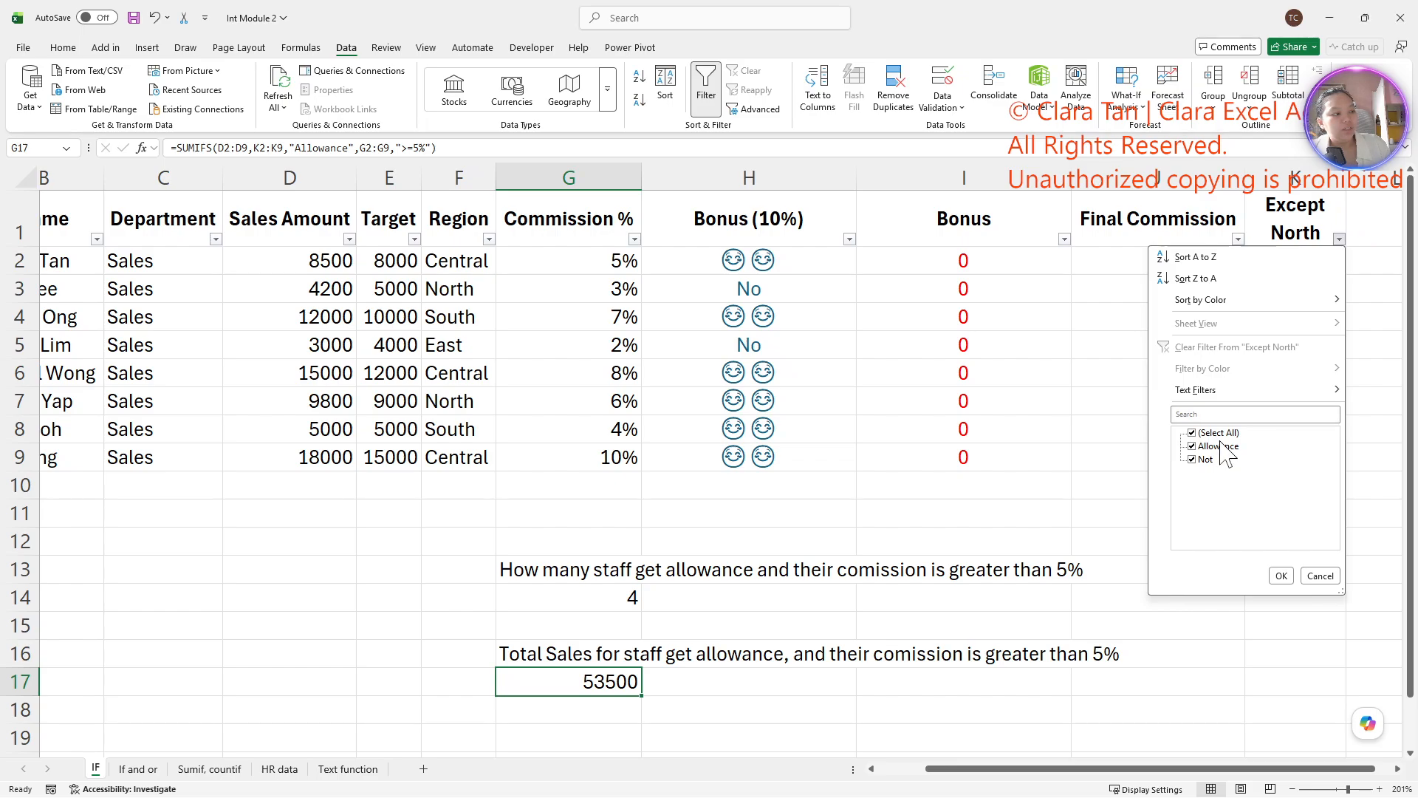
{"action": "left_click", "coordinate": [1204, 459]}
{"action": "left_click", "coordinate": [1281, 575]}
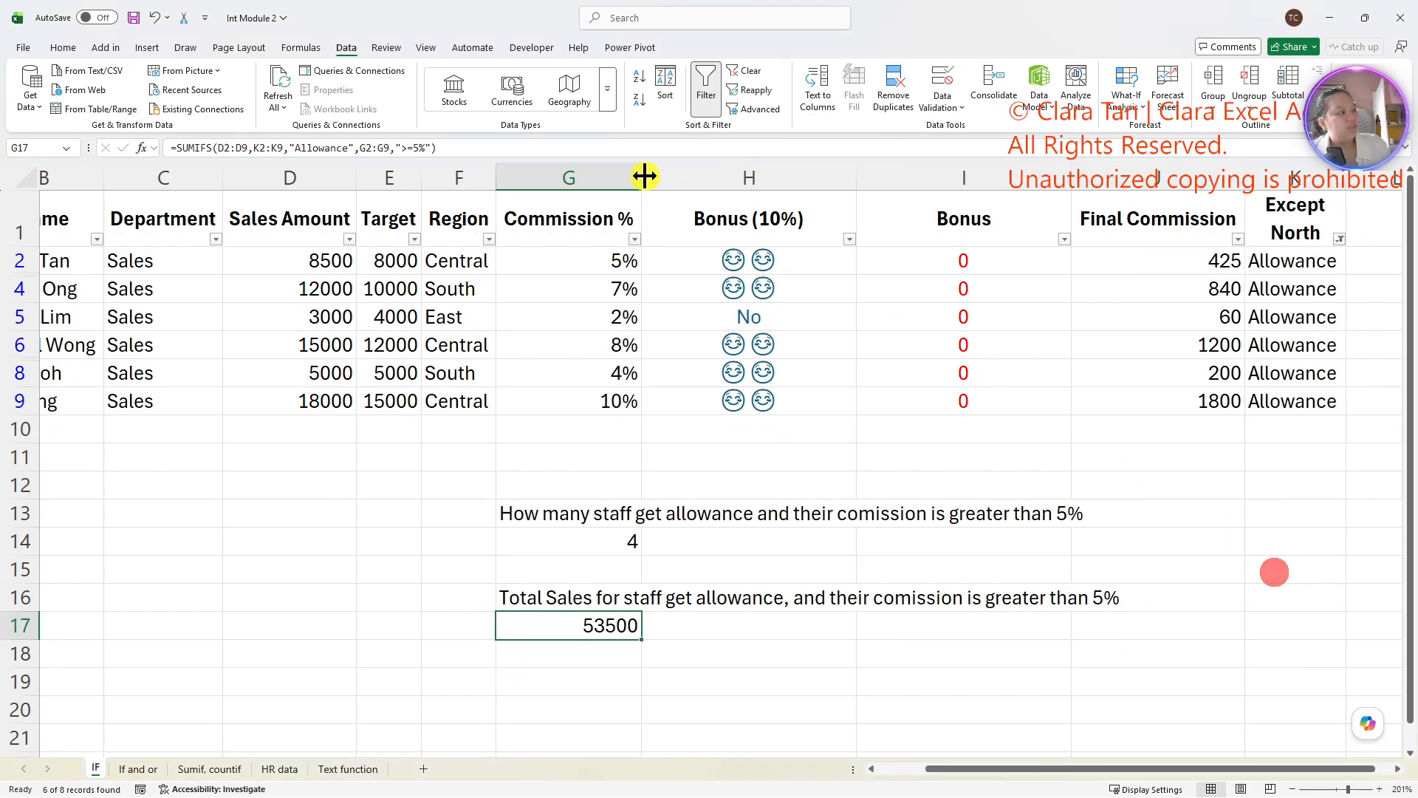
- Filter the Commission % column with a number filter for values greater than or equal to 5%
{"action": "left_click", "coordinate": [635, 240]}
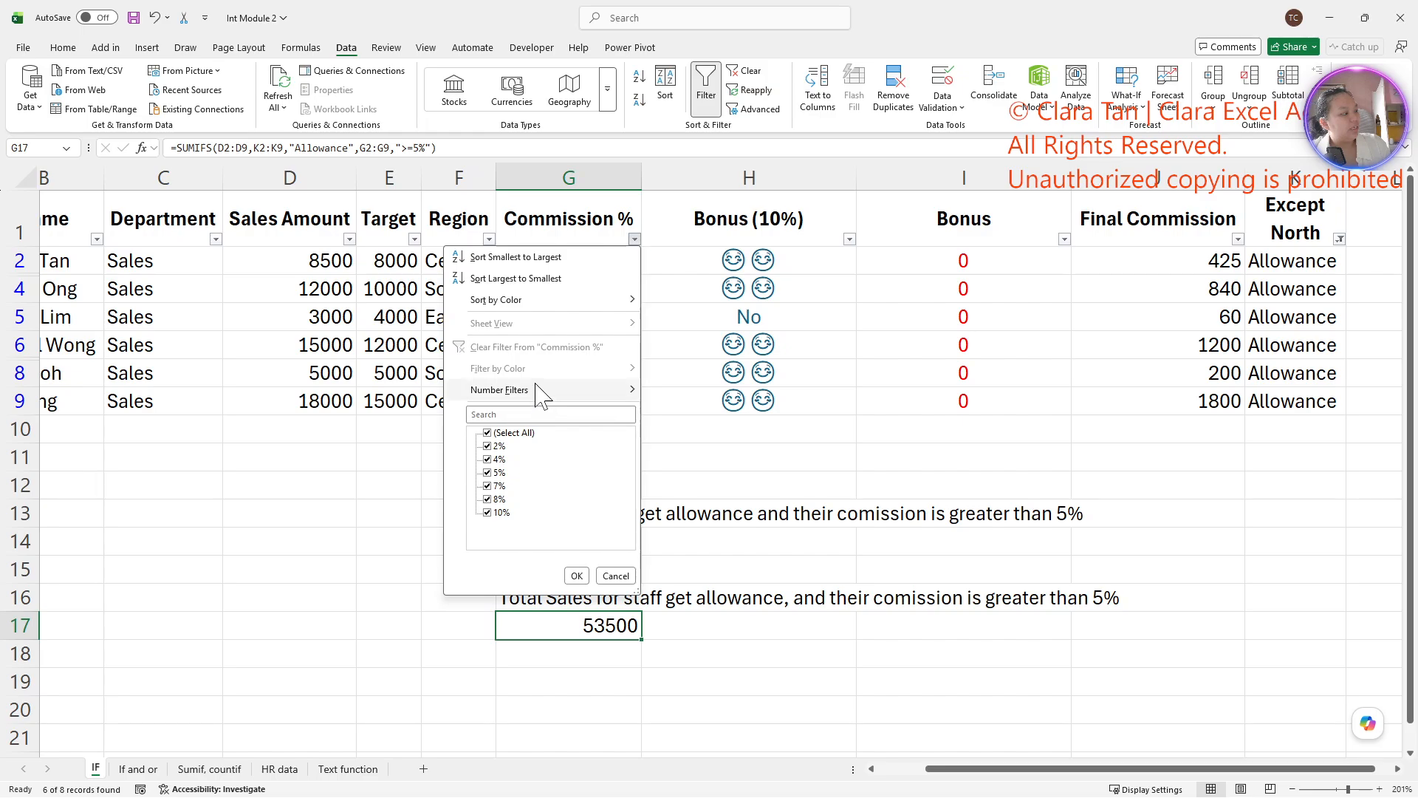
{"action": "mouse_move", "coordinate": [562, 392]}
{"action": "left_click", "coordinate": [704, 459]}
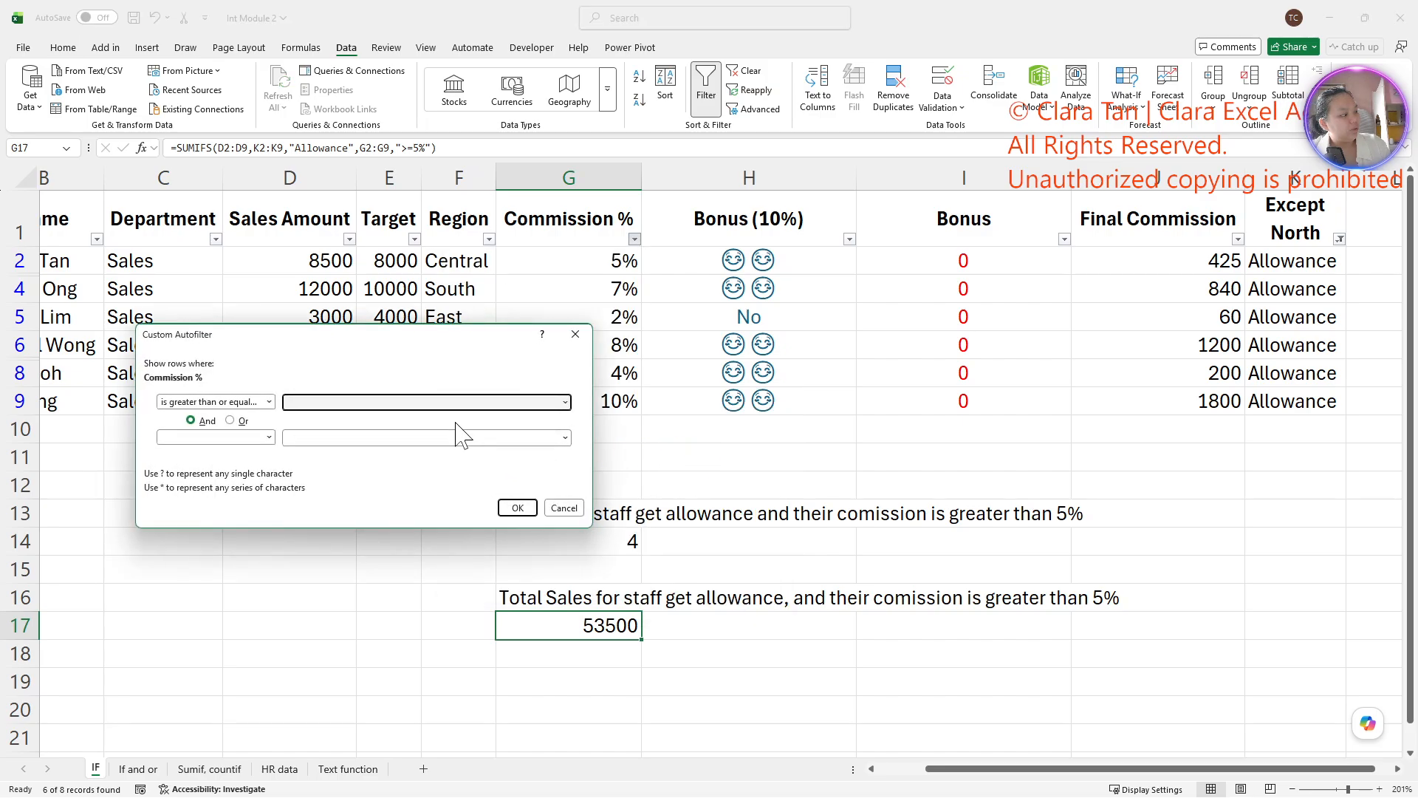
{"action": "left_click", "coordinate": [517, 508]}
{"action": "left_click", "coordinate": [702, 541]}
{"action": "left_click", "coordinate": [650, 604]}
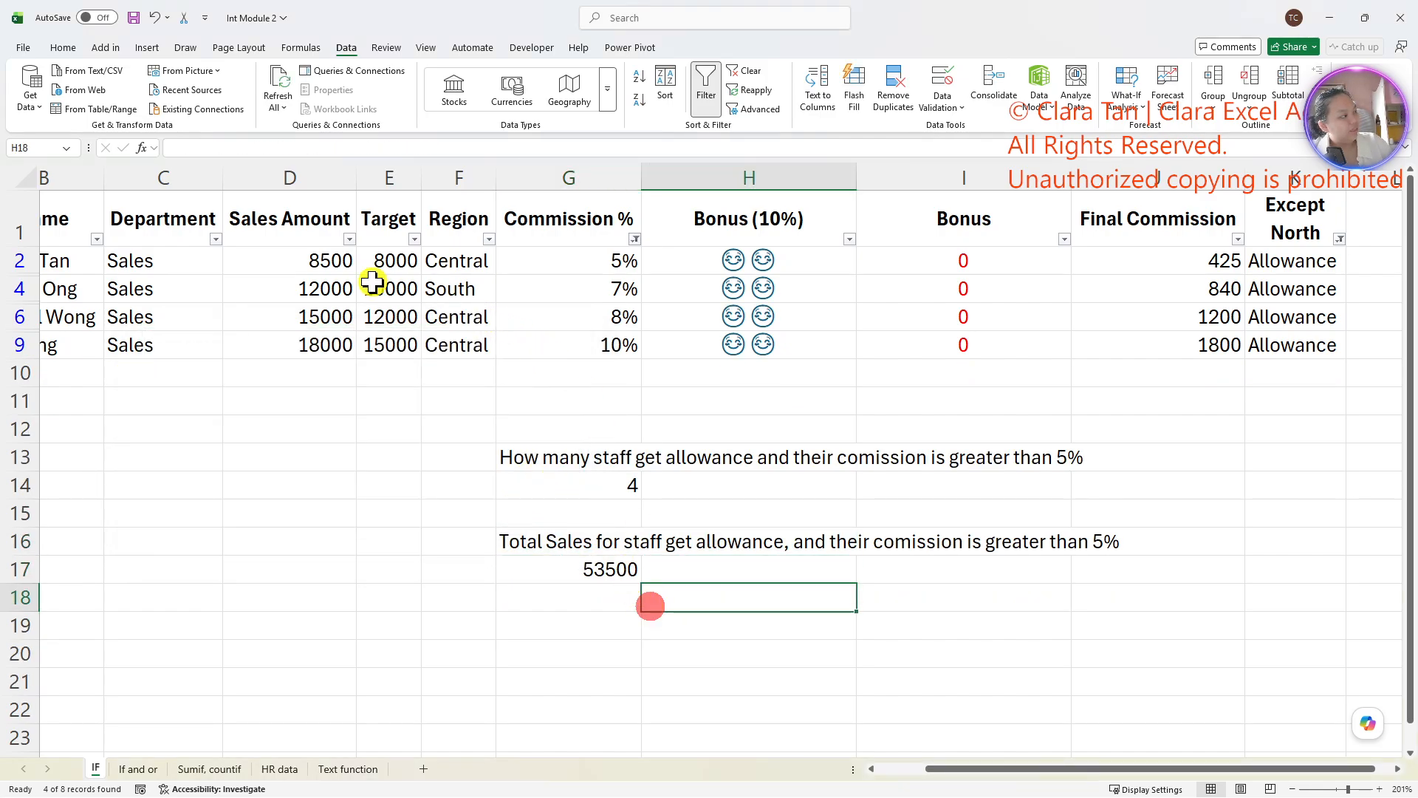
- Select the filtered Sales Amount values and compare their sum with the SUMIFS result in G17
{"action": "left_click_drag", "start_coordinate": [325, 261], "coordinate": [333, 340]}
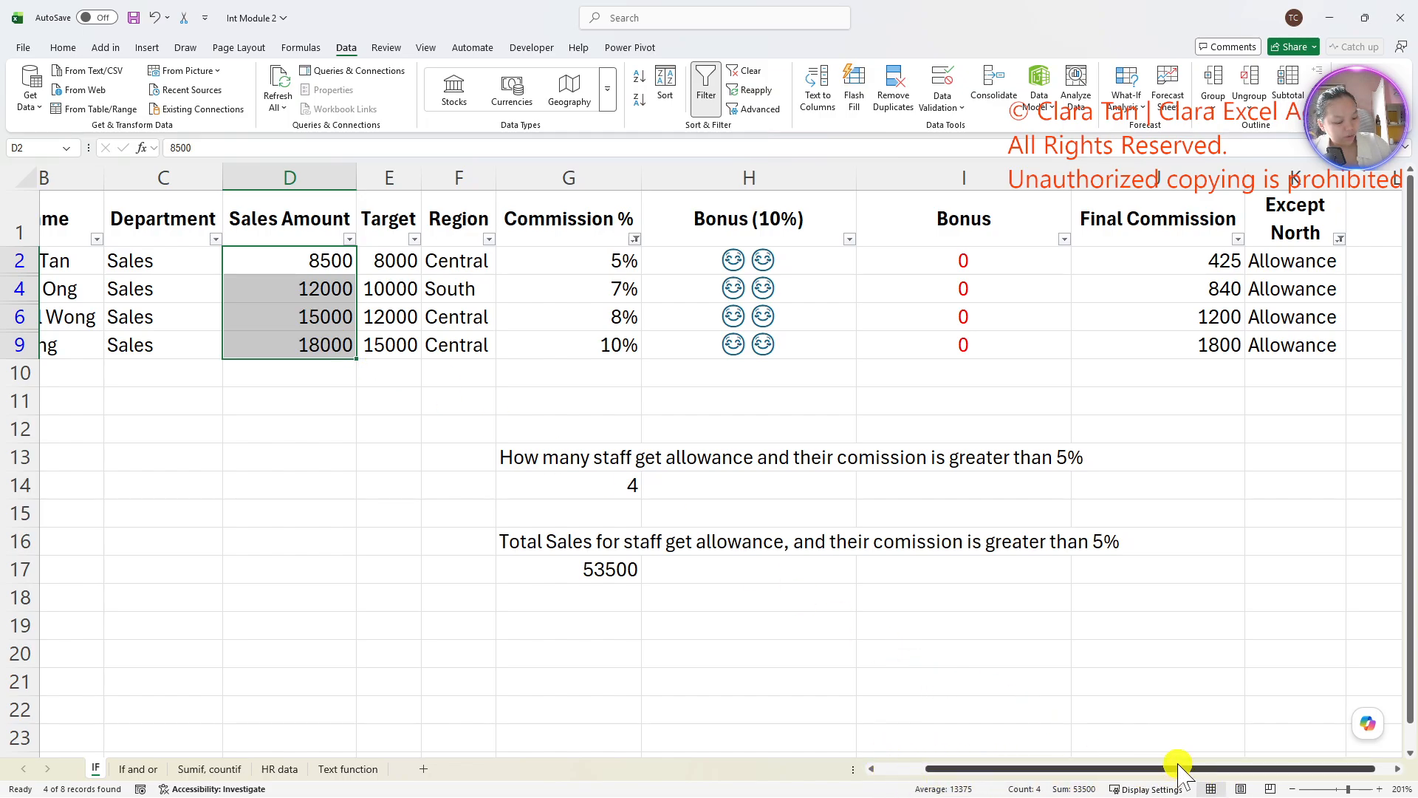
{"action": "mouse_move", "coordinate": [1042, 755]}
{"action": "left_mouse_down"}
{"action": "mouse_move", "coordinate": [1108, 752]}
{"action": "mouse_move", "coordinate": [1043, 752]}
{"action": "left_mouse_up"}
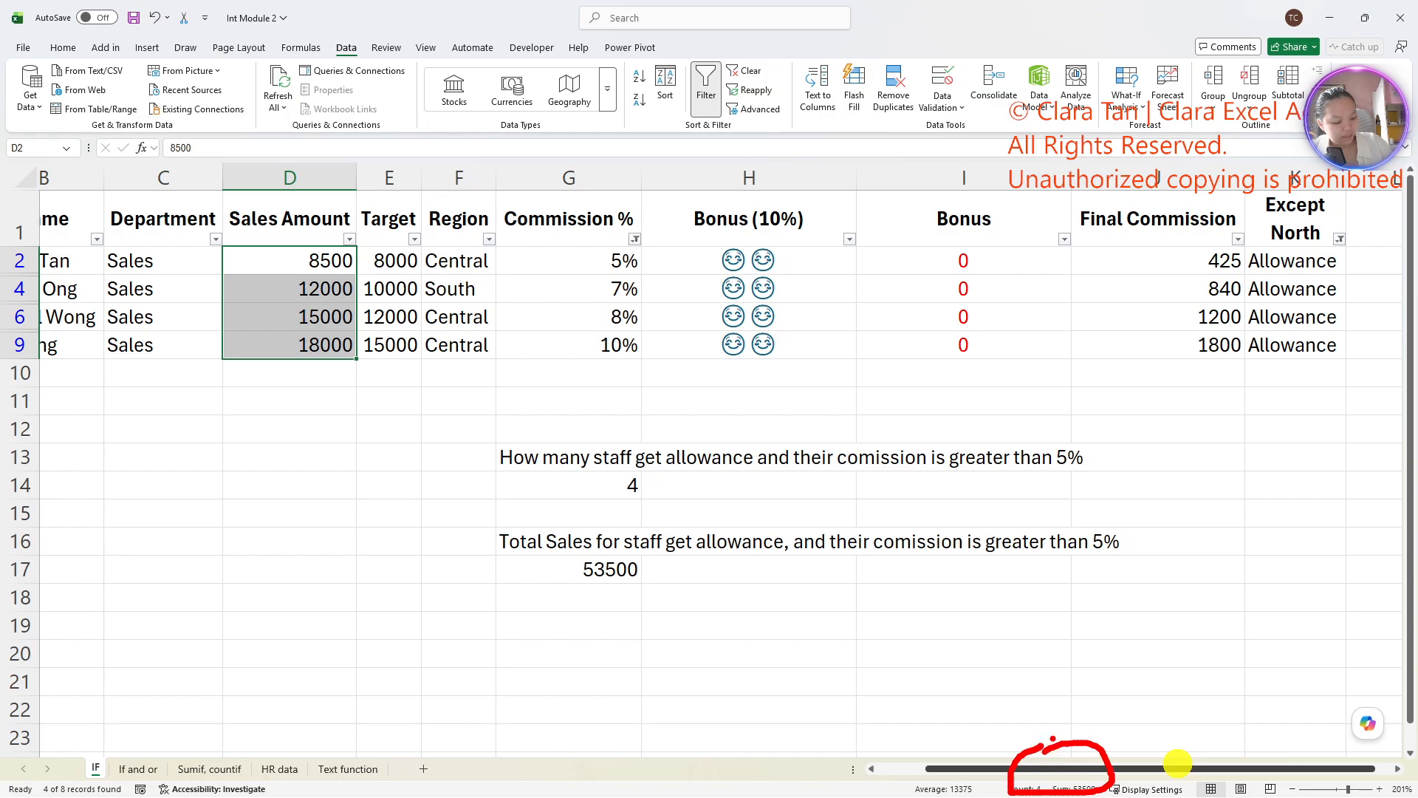
{"action": "mouse_move", "coordinate": [1058, 691]}
{"action": "left_mouse_down"}
{"action": "mouse_move", "coordinate": [1062, 765]}
{"action": "mouse_move", "coordinate": [1047, 742]}
{"action": "left_mouse_up"}
{"action": "mouse_move", "coordinate": [1100, 689]}
{"action": "left_mouse_down"}
{"action": "mouse_move", "coordinate": [1086, 736]}
{"action": "mouse_move", "coordinate": [1108, 796]}
{"action": "left_mouse_up"}
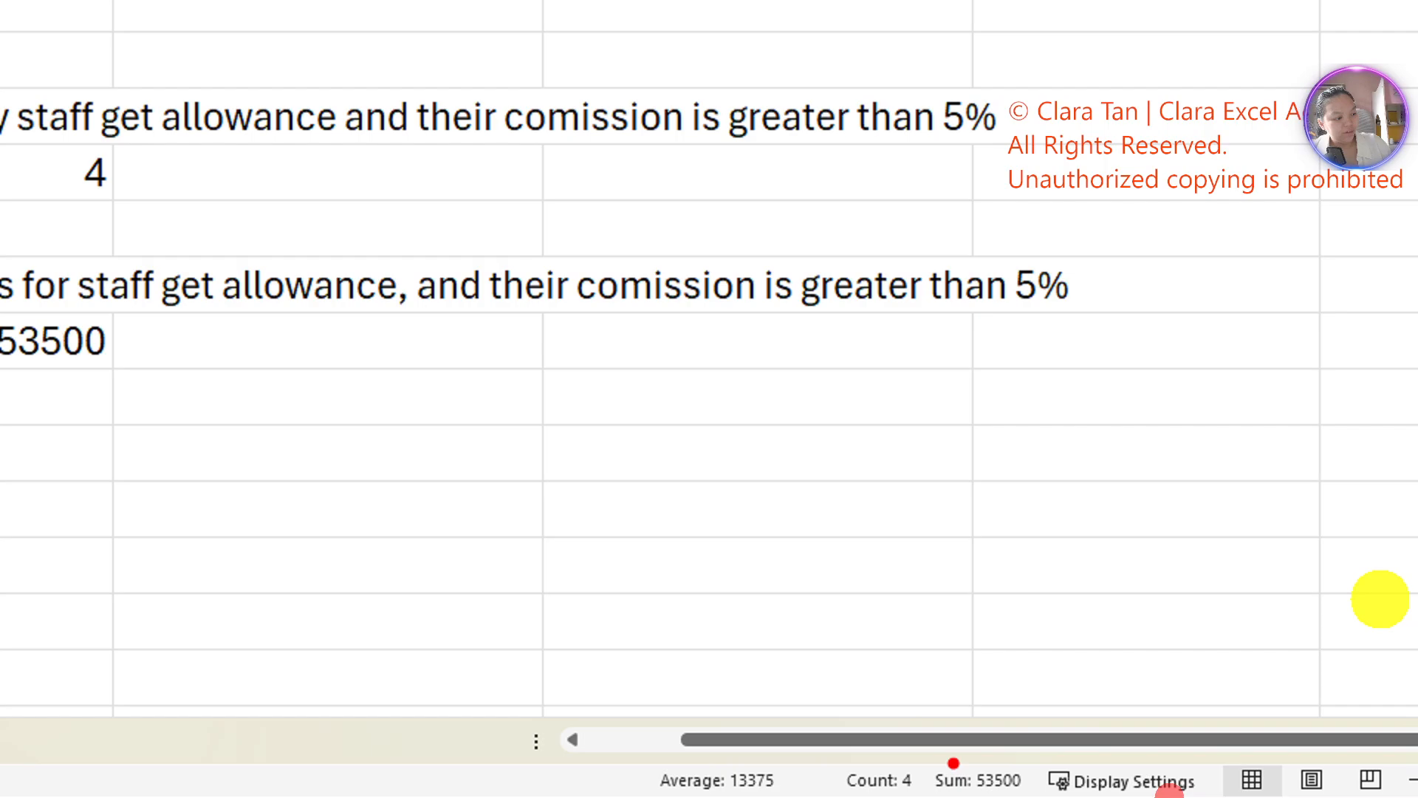
{"action": "mouse_move", "coordinate": [953, 763]}
{"action": "left_mouse_down"}
{"action": "mouse_move", "coordinate": [1030, 796]}
{"action": "mouse_move", "coordinate": [901, 783]}
{"action": "left_mouse_up"}
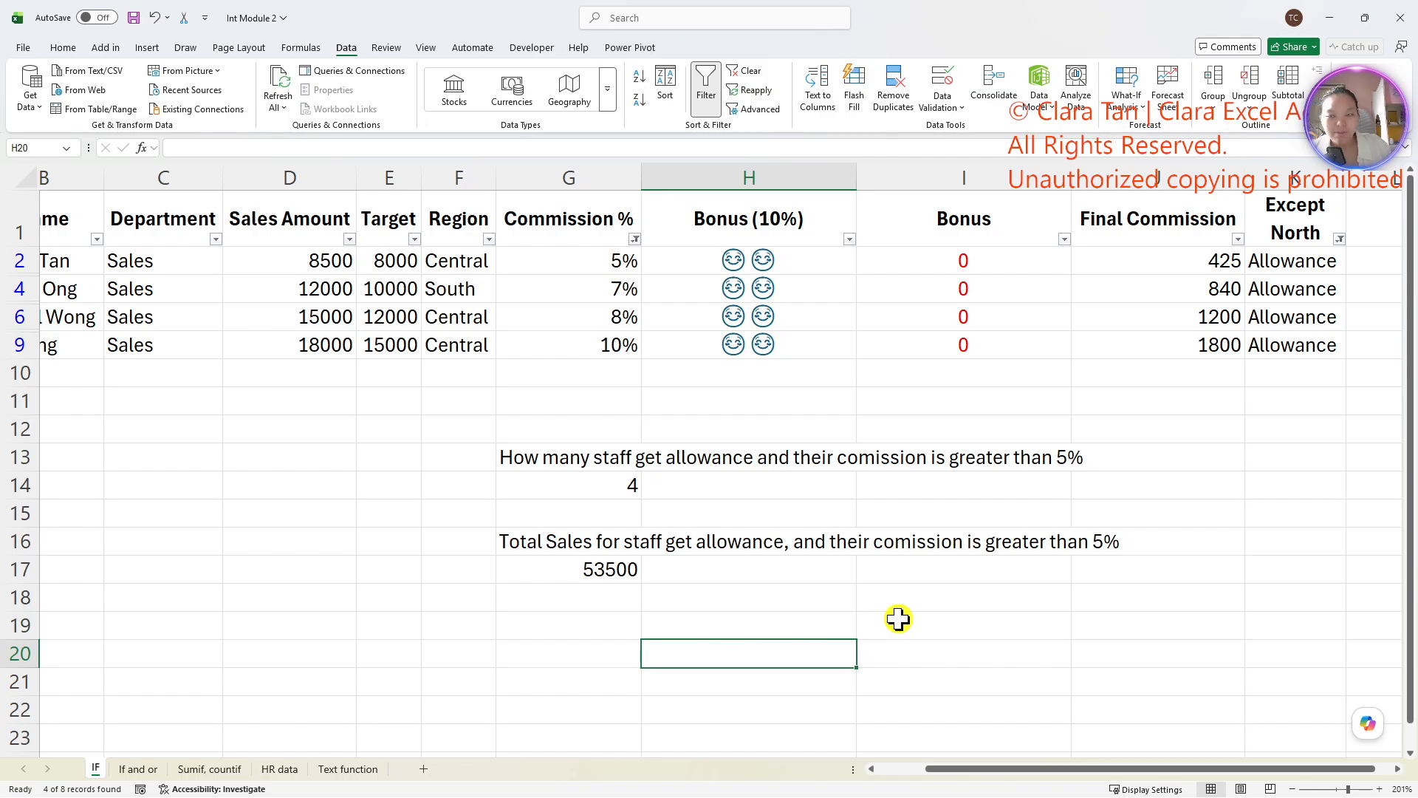
{"action": "left_click", "coordinate": [837, 588]}
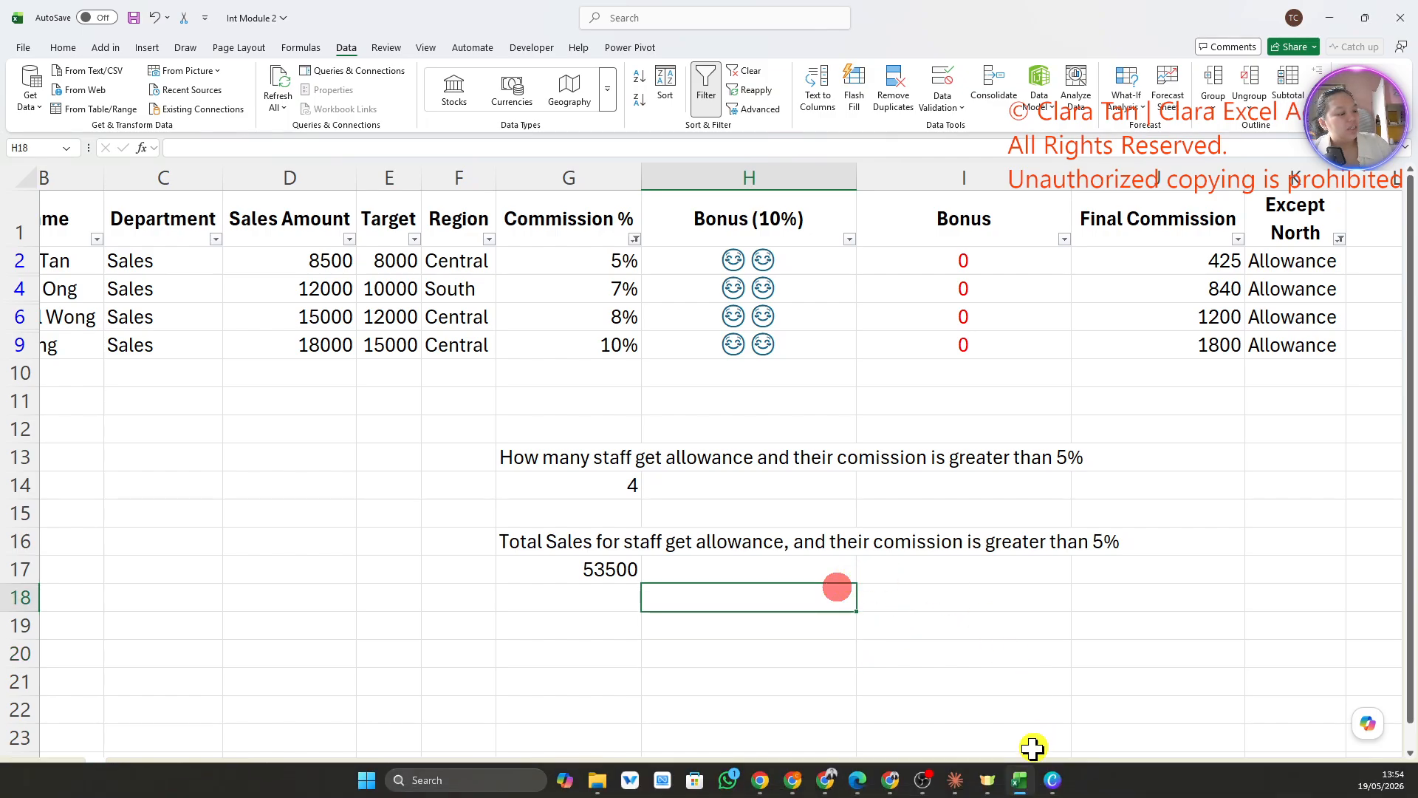
- Switch to the course PDF in Edge, highlight IFERROR in the section 2.4 heading and look through the rest of page 9
{"action": "left_click", "coordinate": [856, 781]}
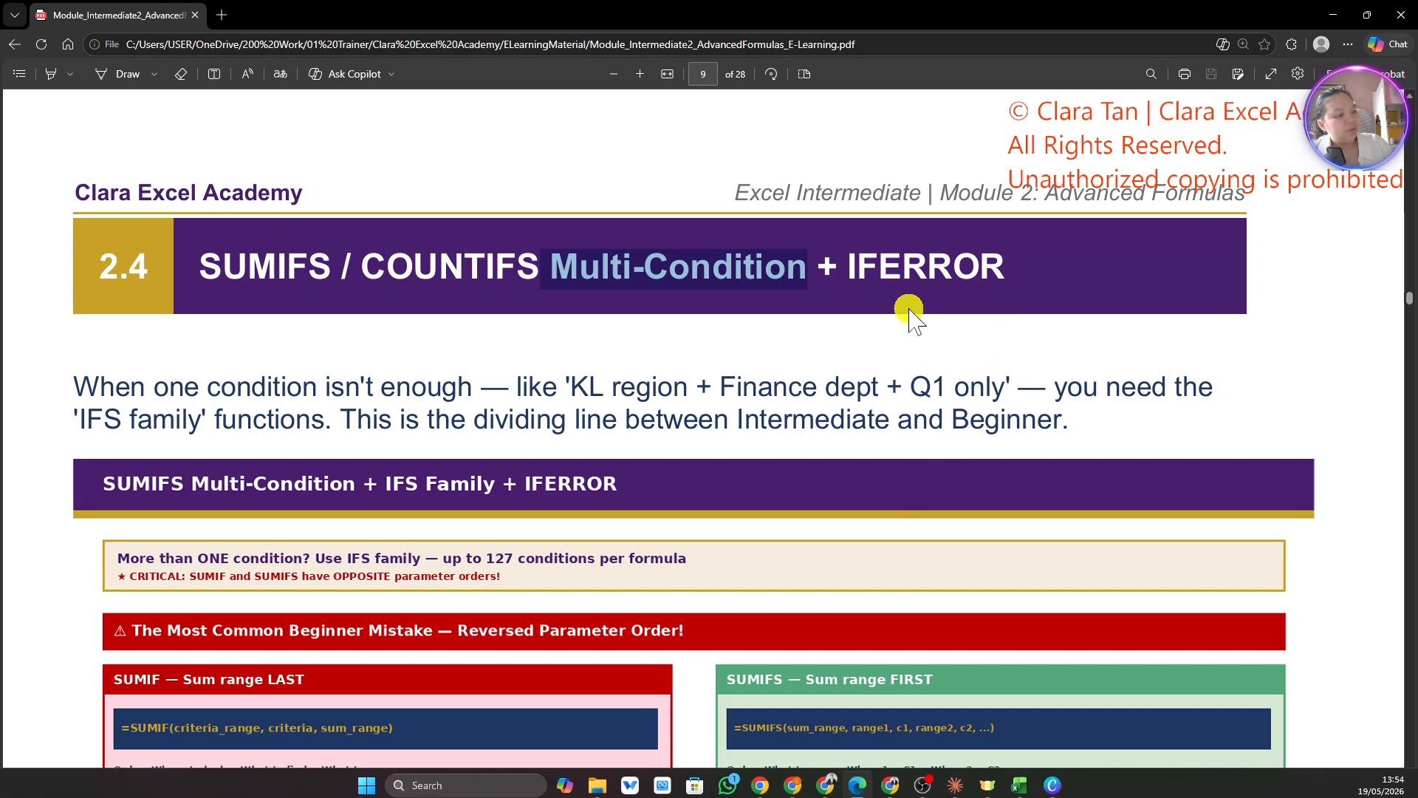
{"action": "left_click_drag", "start_coordinate": [847, 270], "coordinate": [1063, 270]}
{"action": "left_click", "coordinate": [949, 537]}
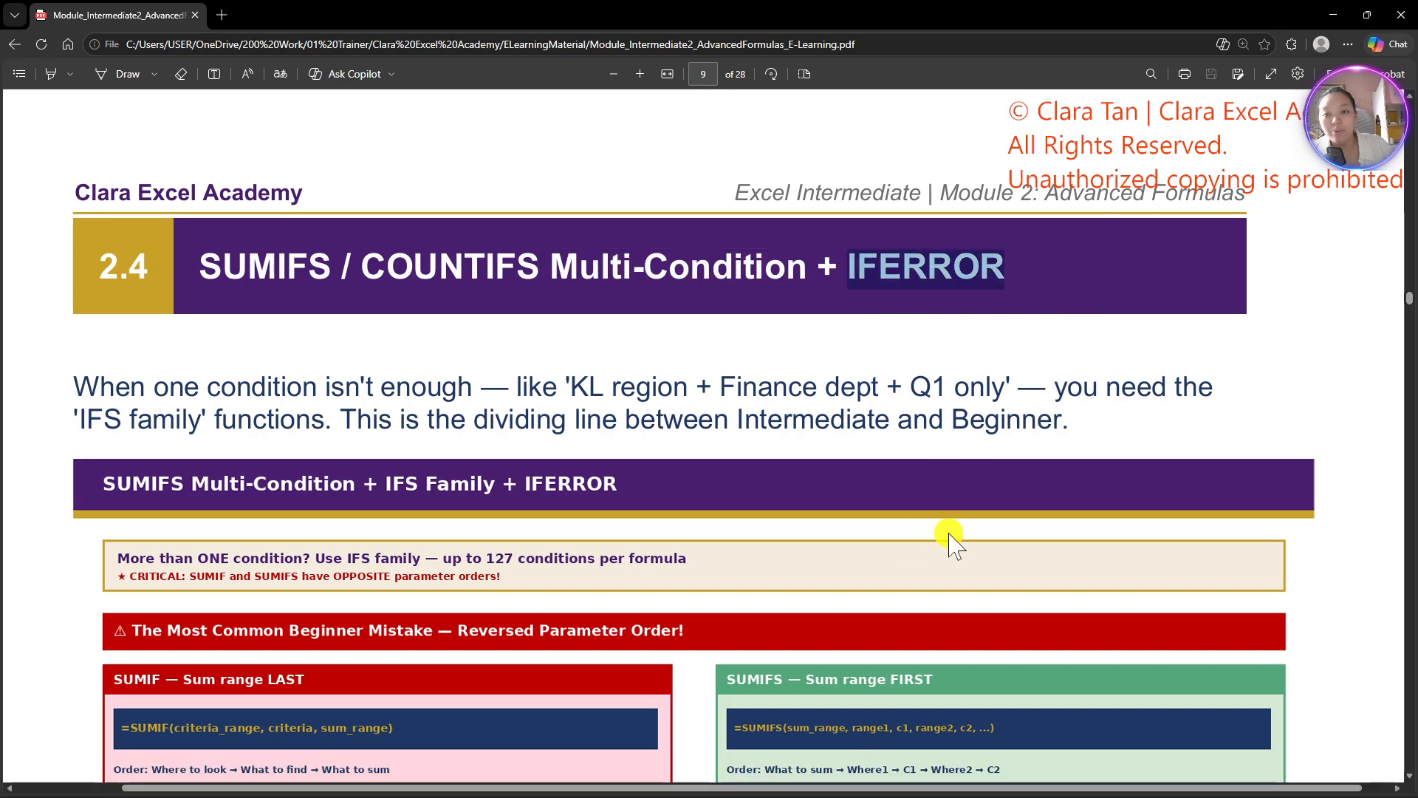
{"action": "scroll", "coordinate": [879, 527], "scroll_direction": "down", "scroll_amount": 6}
{"action": "scroll", "coordinate": [879, 527], "scroll_direction": "down", "scroll_amount": 20}
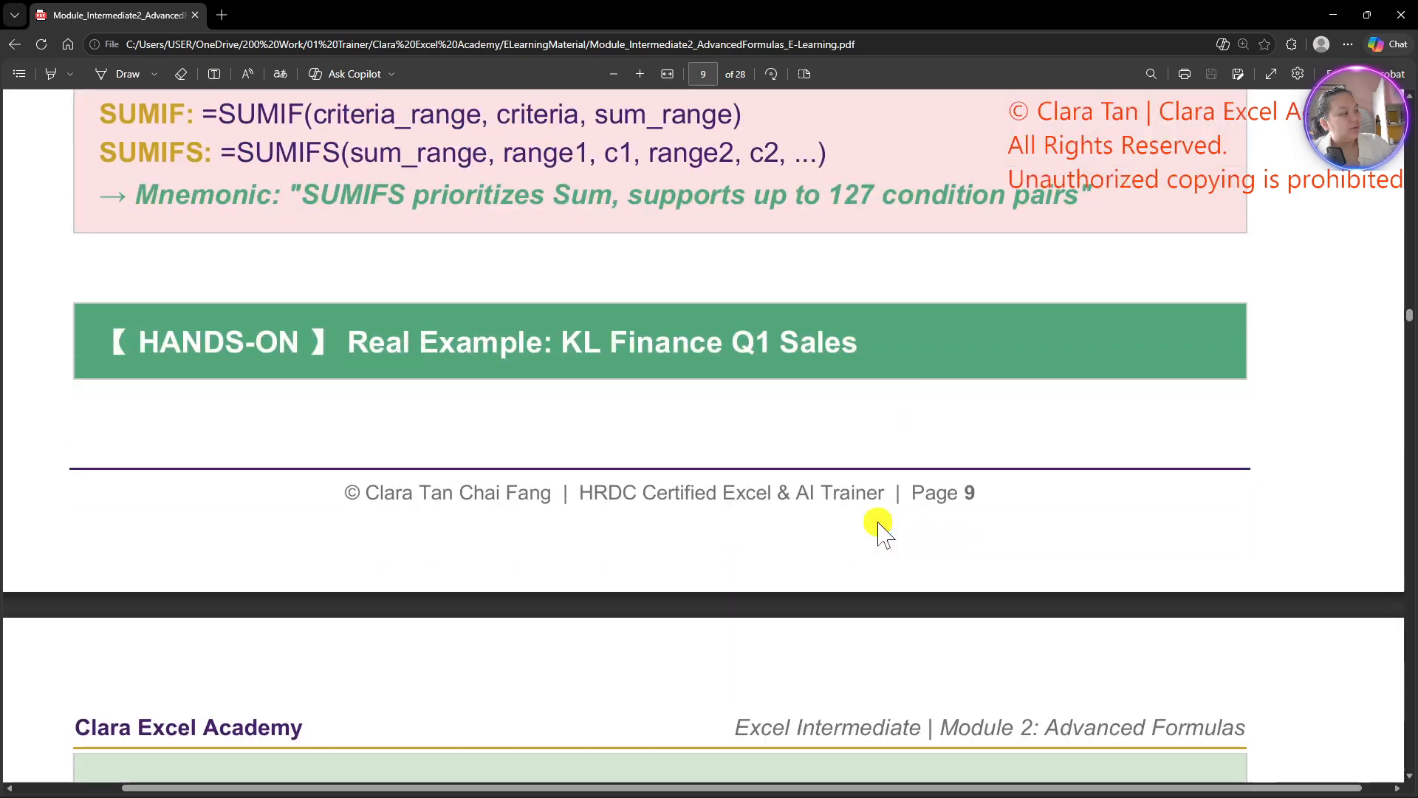